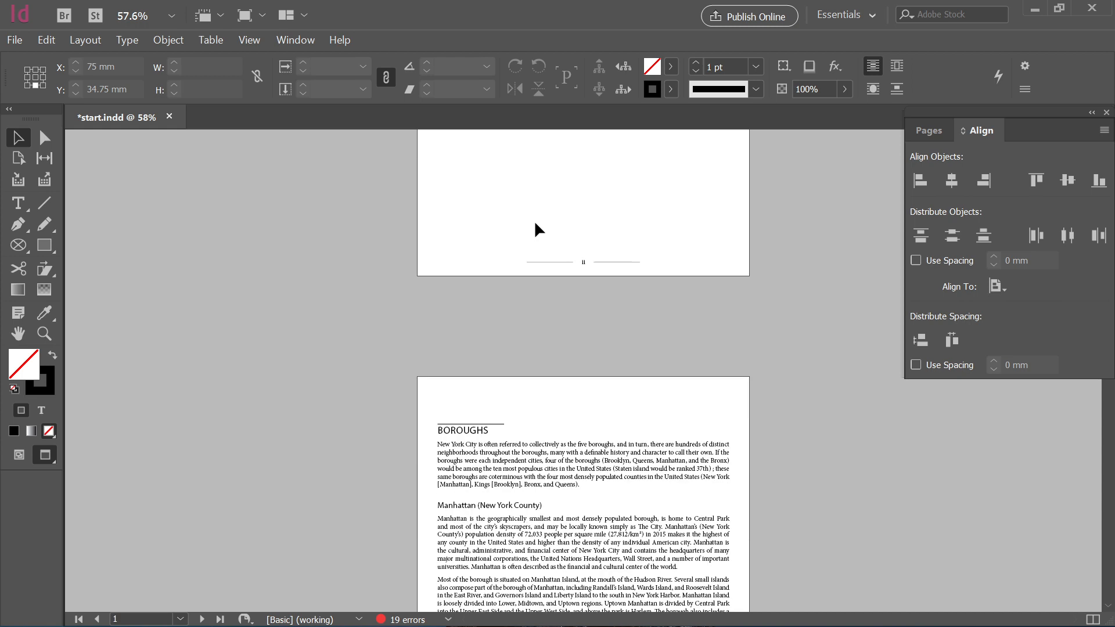
# Look through the document's pages, from the skyline cover and blank page ii to the Boroughs and Education text.
pyautogui.scroll(6, 535, 226)
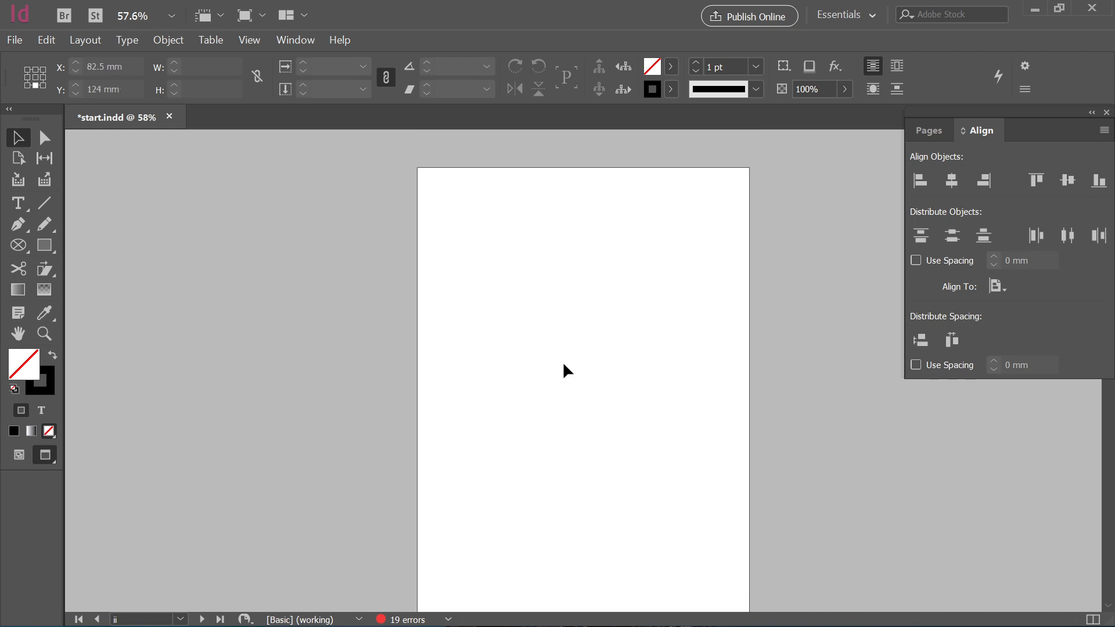
pyautogui.scroll(-10, 563, 362)
pyautogui.scroll(-10, 468, 344)
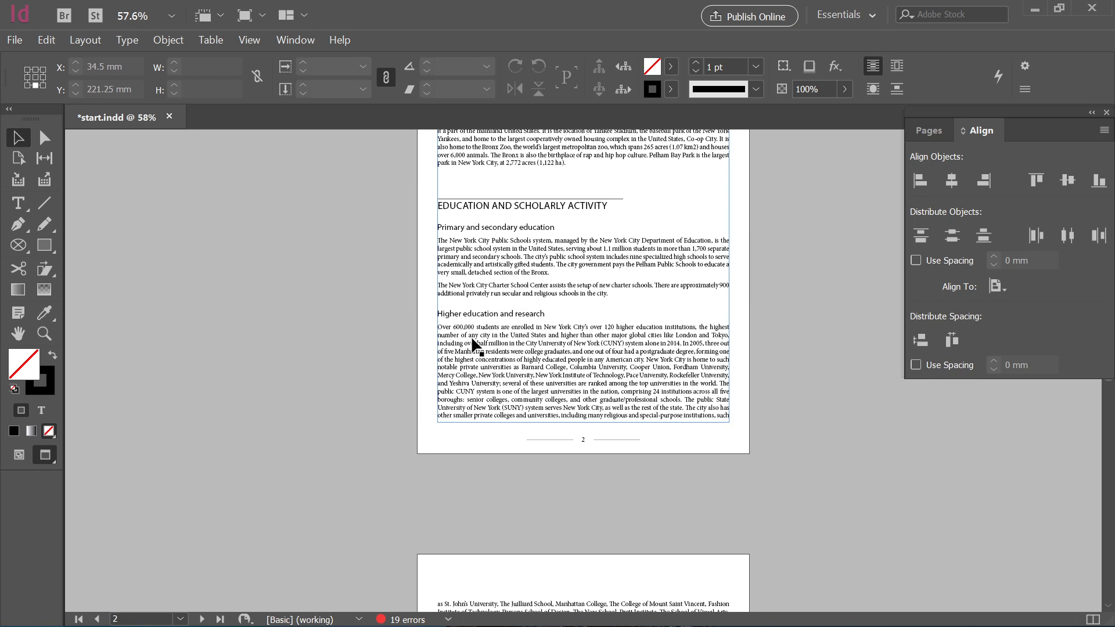
pyautogui.scroll(10, 476, 336)
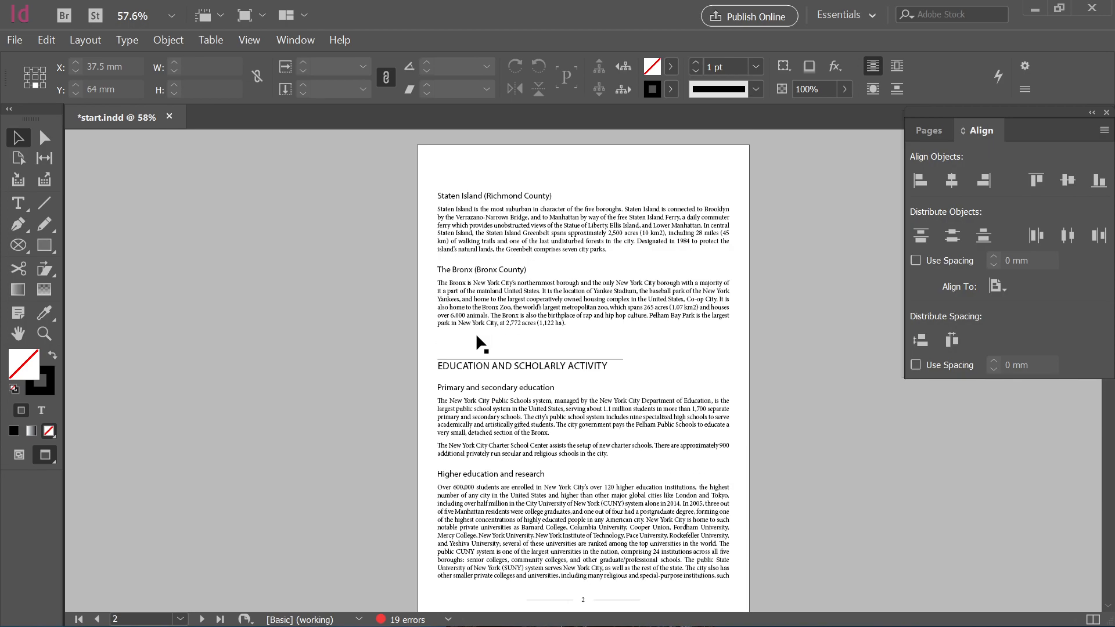
pyautogui.scroll(10, 495, 367)
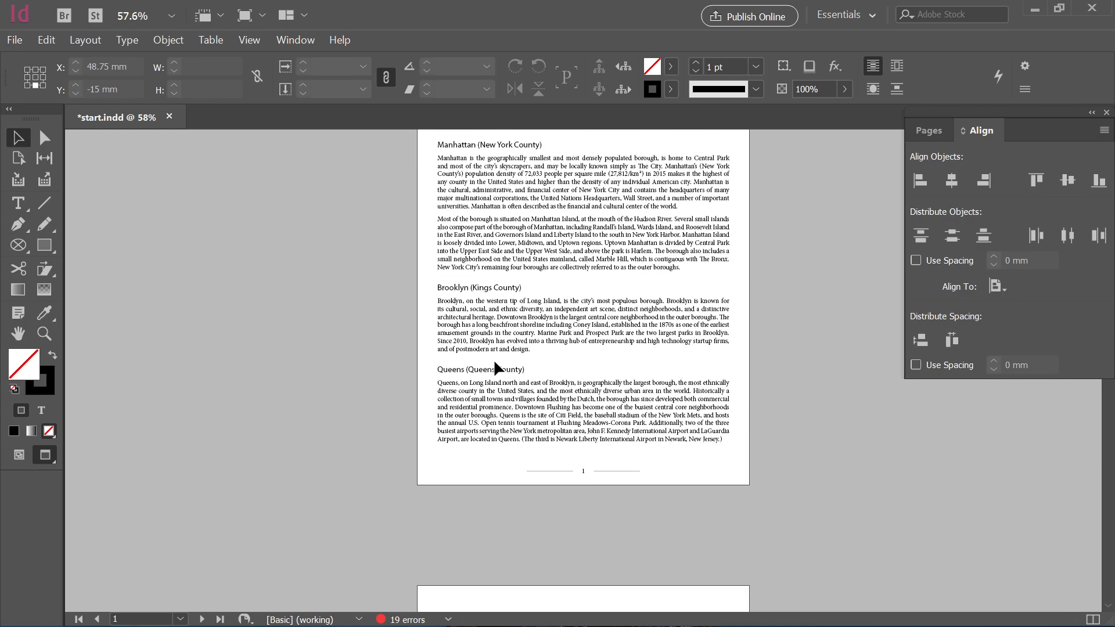
pyautogui.scroll(10, 540, 284)
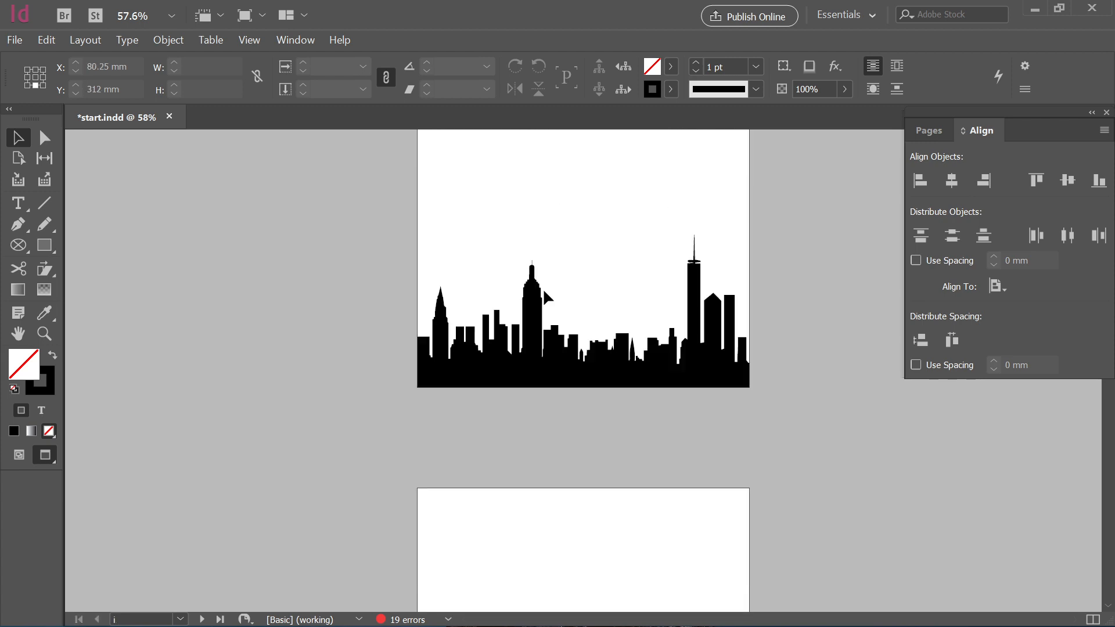
pyautogui.scroll(2, 545, 292)
pyautogui.scroll(-5, 544, 293)
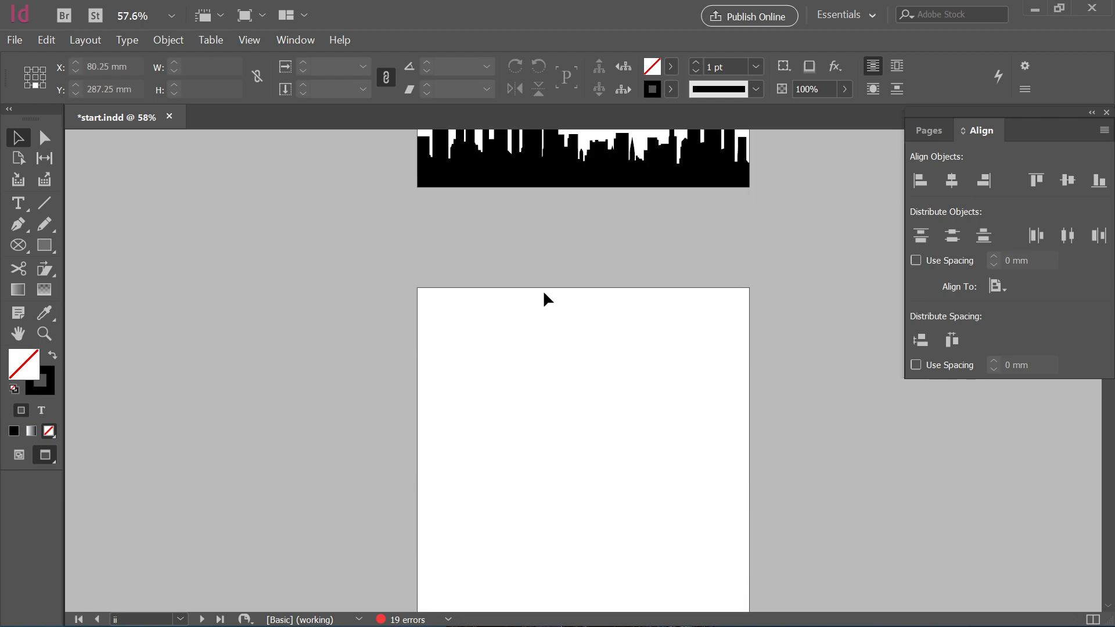
pyautogui.scroll(-3, 542, 291)
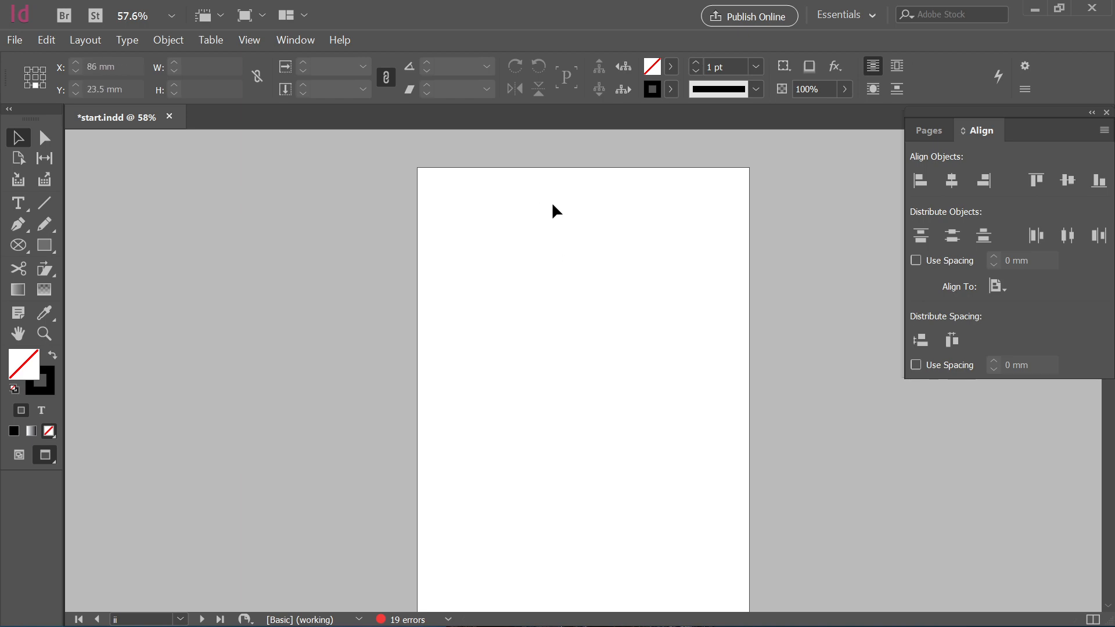
pyautogui.scroll(-4, 566, 307)
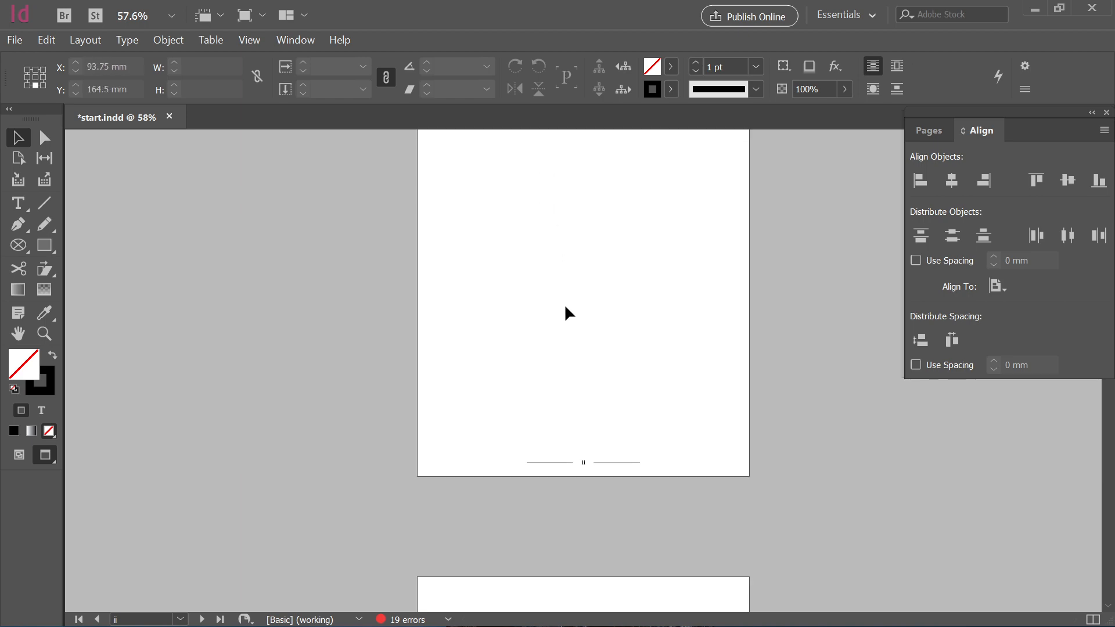
pyautogui.scroll(-6, 566, 311)
# Display the paragraph styles and expand the document style group.
pyautogui.click(296, 39)
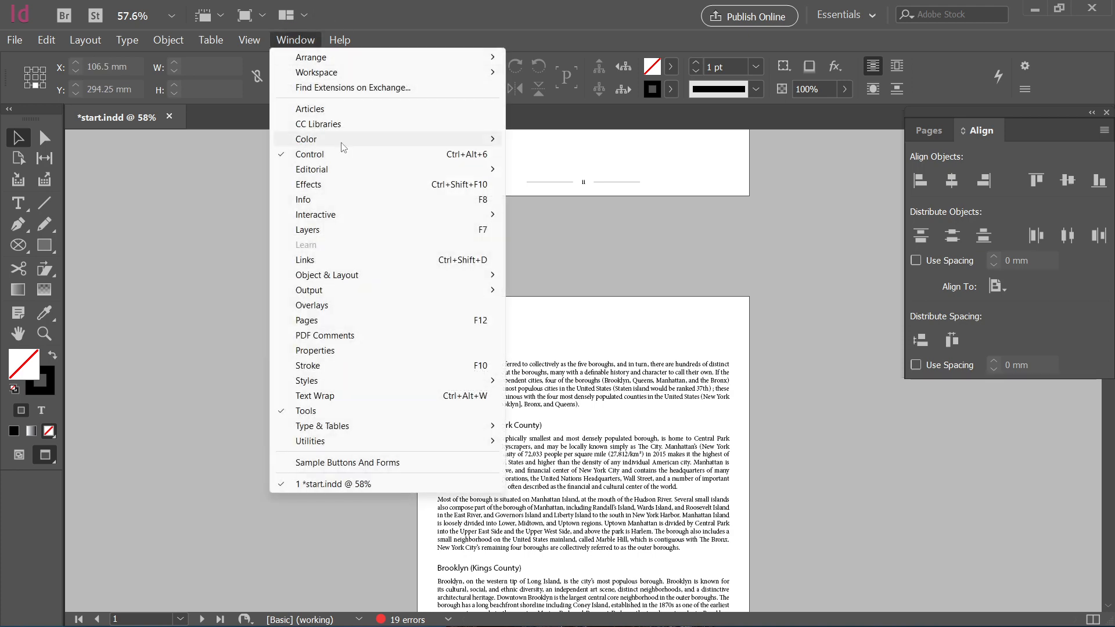
pyautogui.moveTo(372, 381)
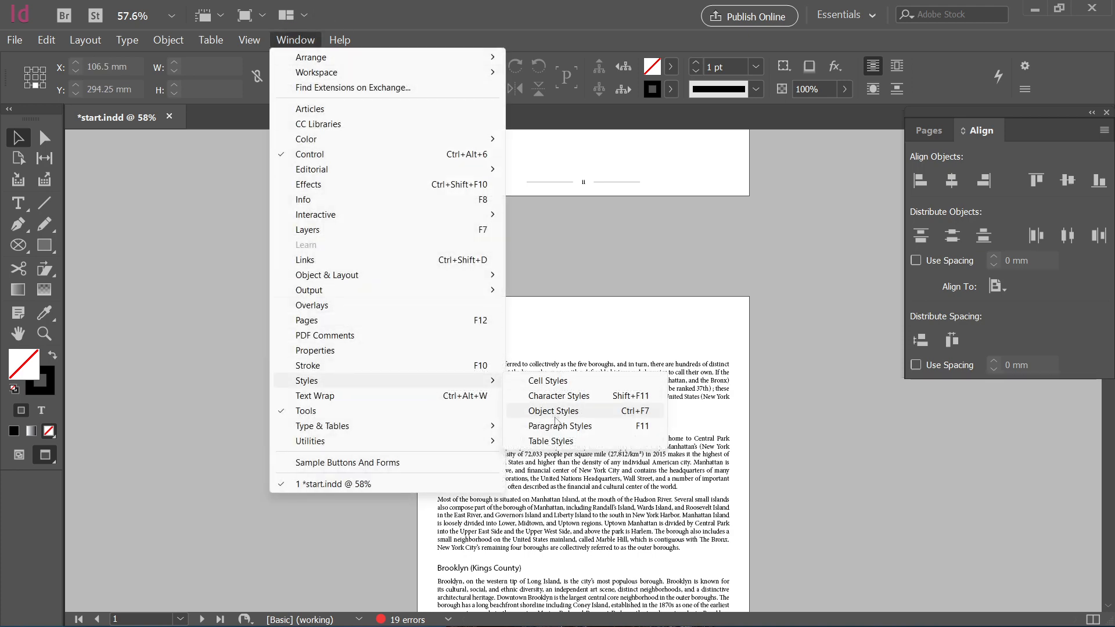
pyautogui.click(558, 426)
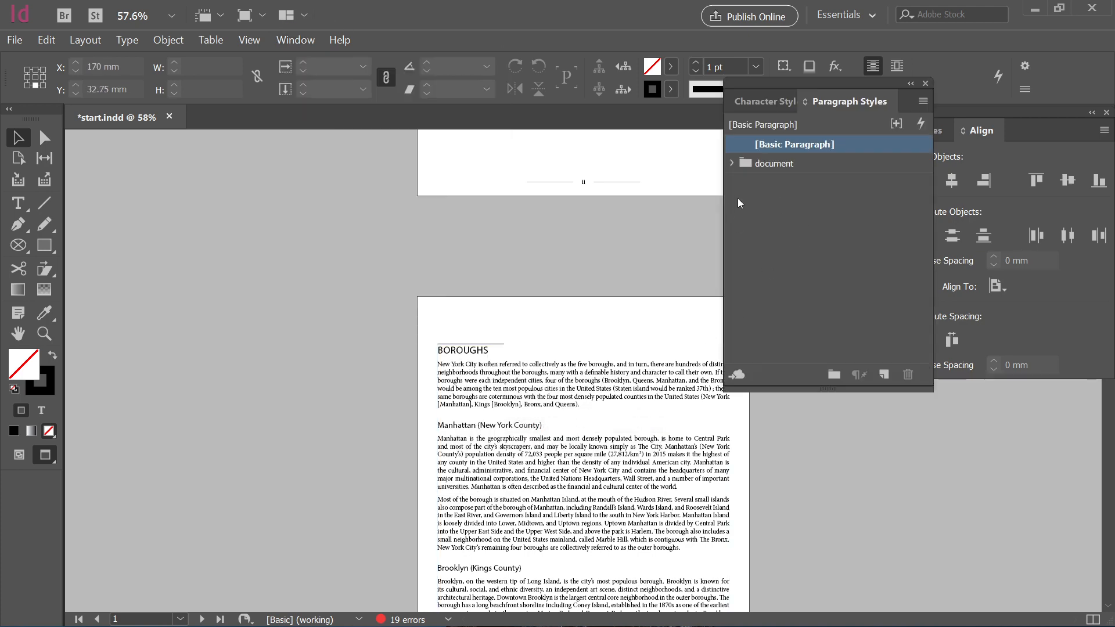
pyautogui.click(732, 163)
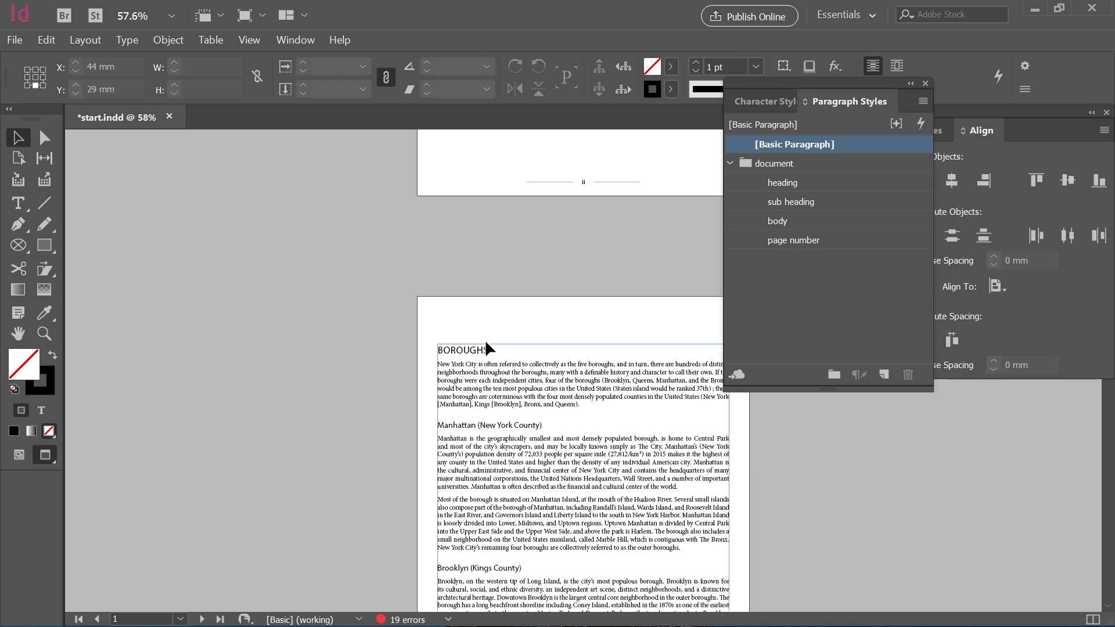
# Check which paragraph styles the BOROUGHS heading, the Manhattan subheading and its body text use, and view the page 1 footer.
pyautogui.click(454, 349)
pyautogui.doubleClick(454, 349)
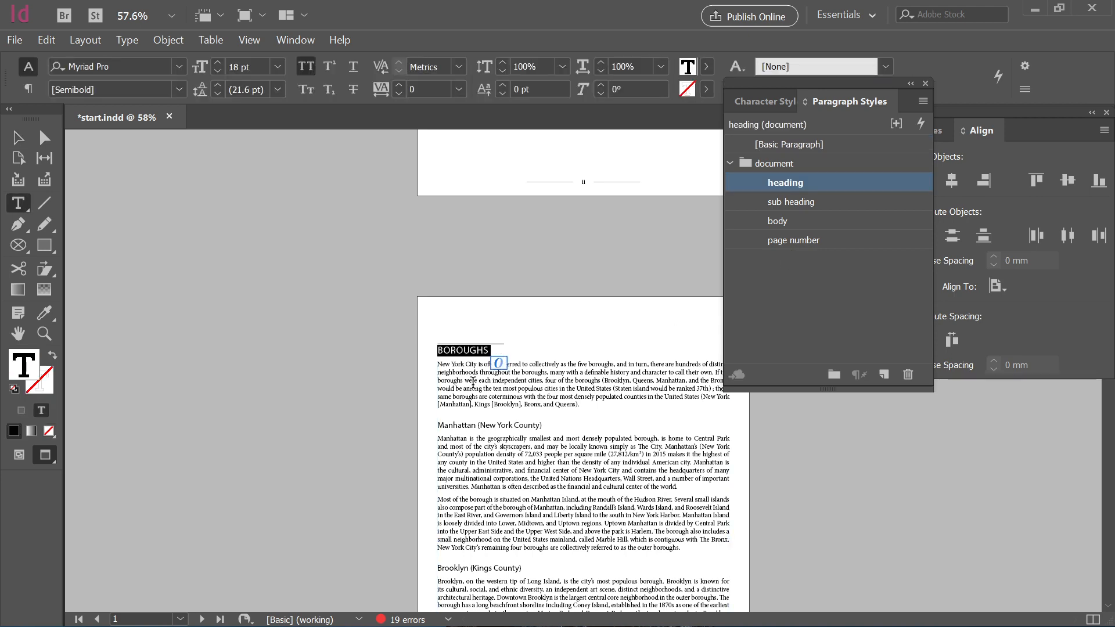
pyautogui.click(465, 423)
pyautogui.tripleClick(466, 422)
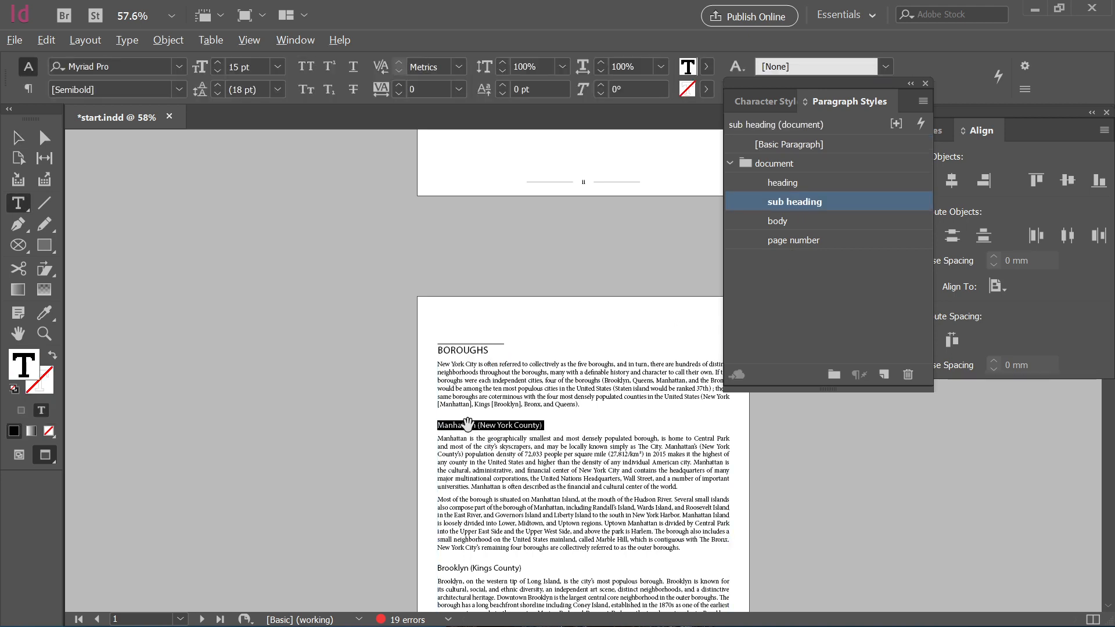
pyautogui.hotkey('ctrl', '=')
pyautogui.hotkey('ctrl', '=')
pyautogui.hotkey('ctrl', '=')
pyautogui.scroll(-3, 545, 386)
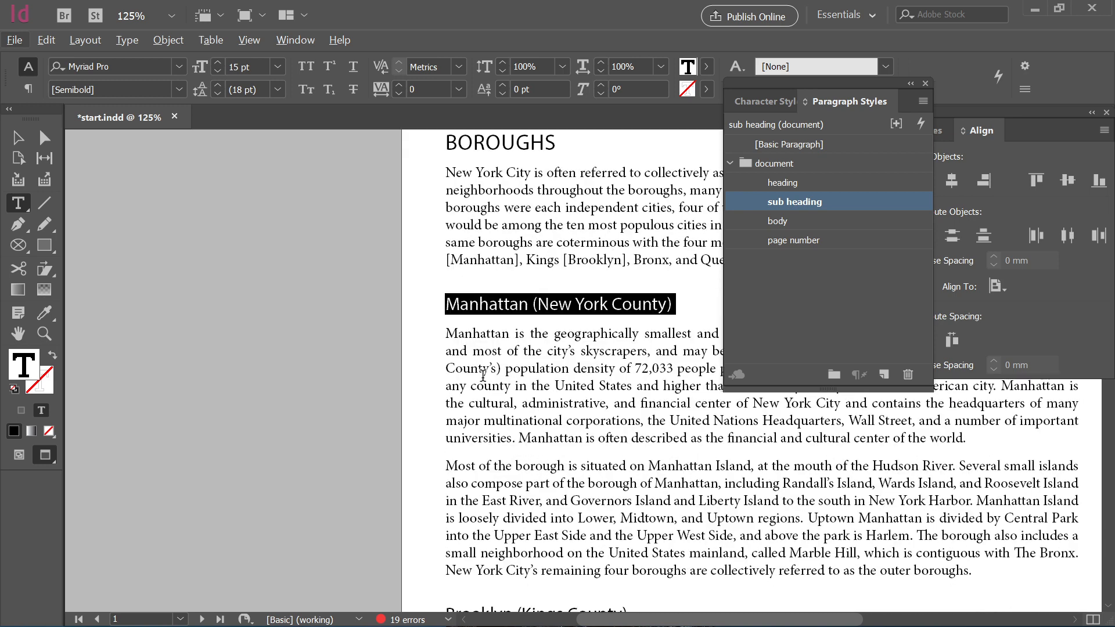
pyautogui.click(478, 358)
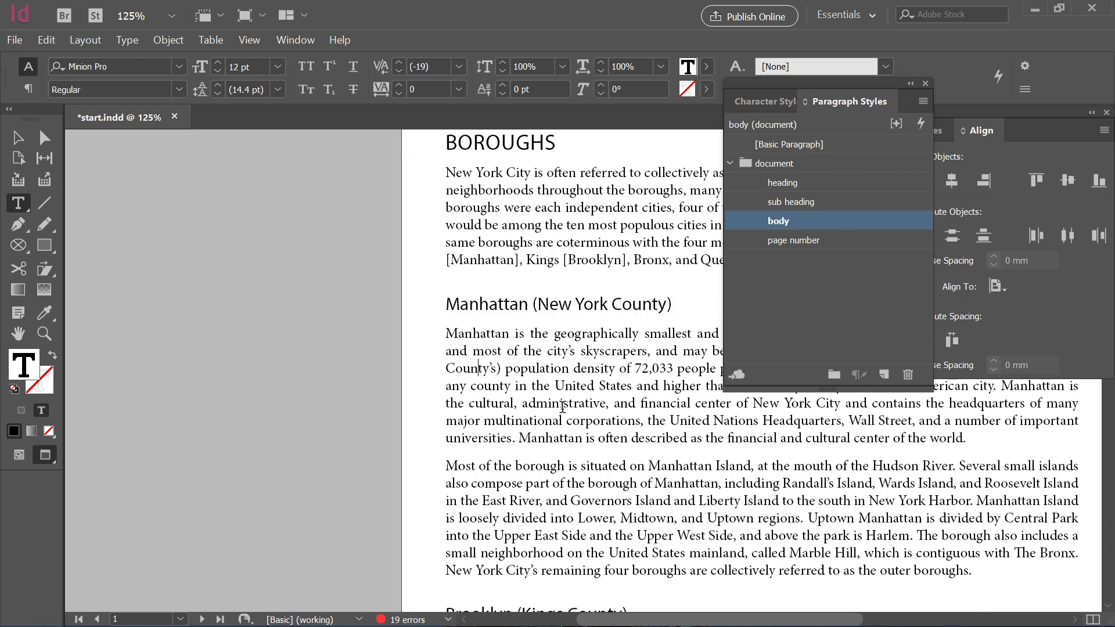
pyautogui.moveTo(613, 447); pyautogui.dragTo(500, 371)
pyautogui.scroll(-14, 500, 372)
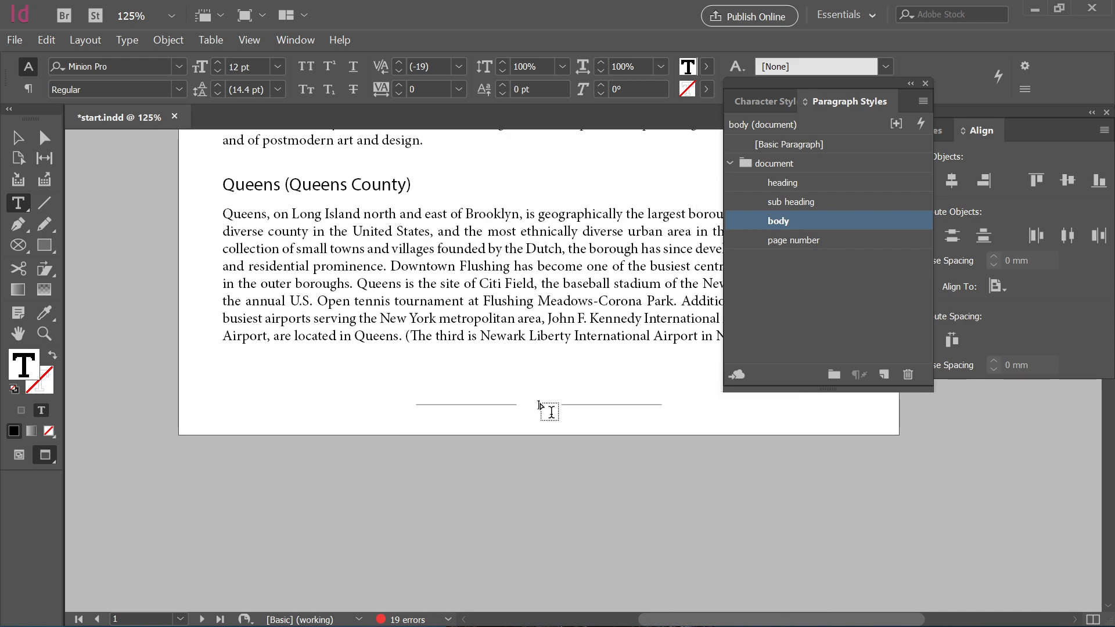
pyautogui.click(834, 239)
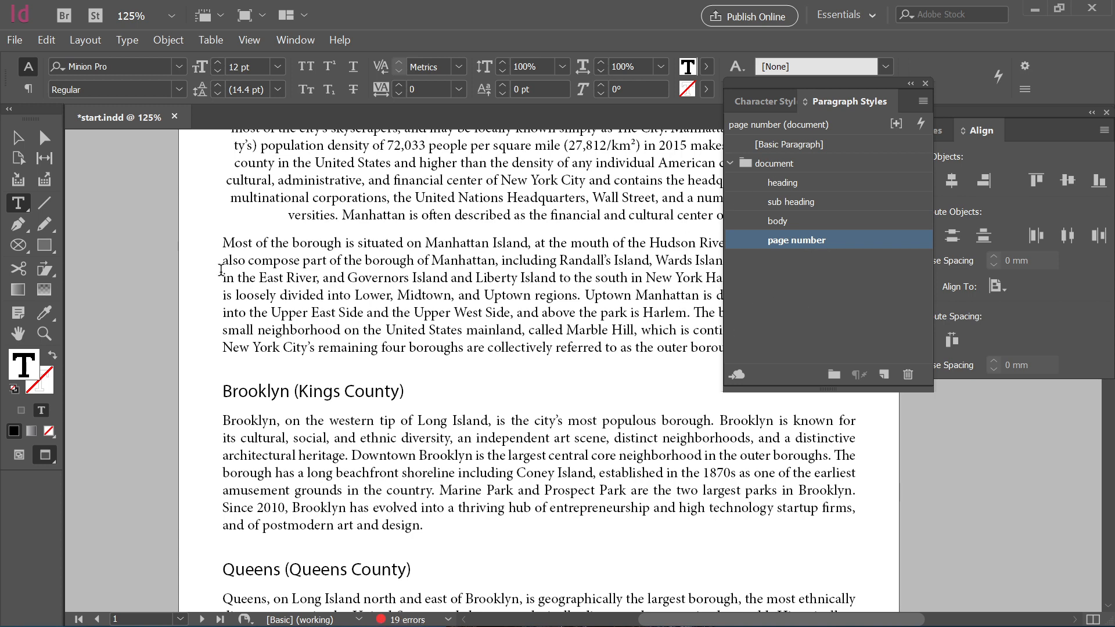
pyautogui.click(18, 137)
pyautogui.click(99, 197)
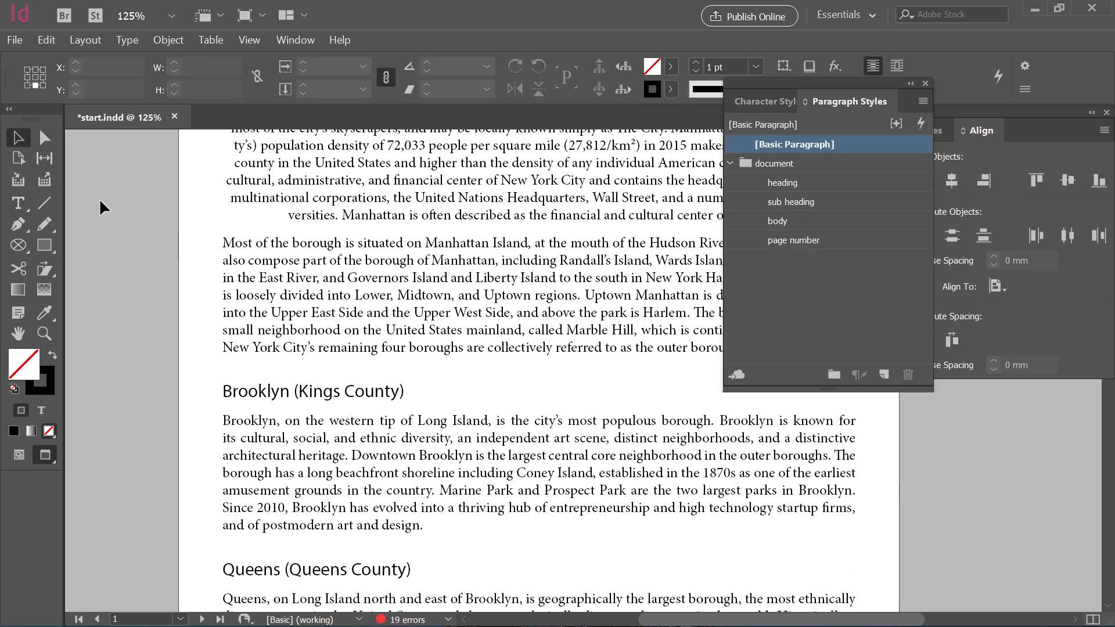
pyautogui.hotkey('ctrl', 'z')
# Go back to blank page ii between the cover and the Boroughs page, and view it enlarged.
pyautogui.scroll(4, 423, 284)
pyautogui.hotkey('ctrl', '-')
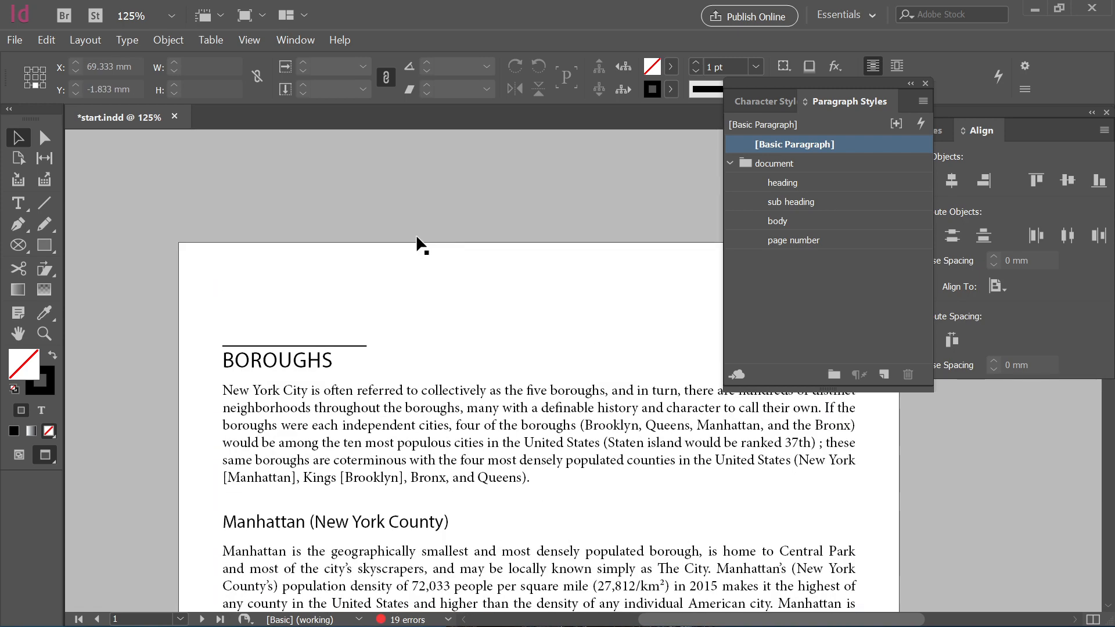
pyautogui.hotkey('ctrl', '-')
pyautogui.scroll(8, 411, 250)
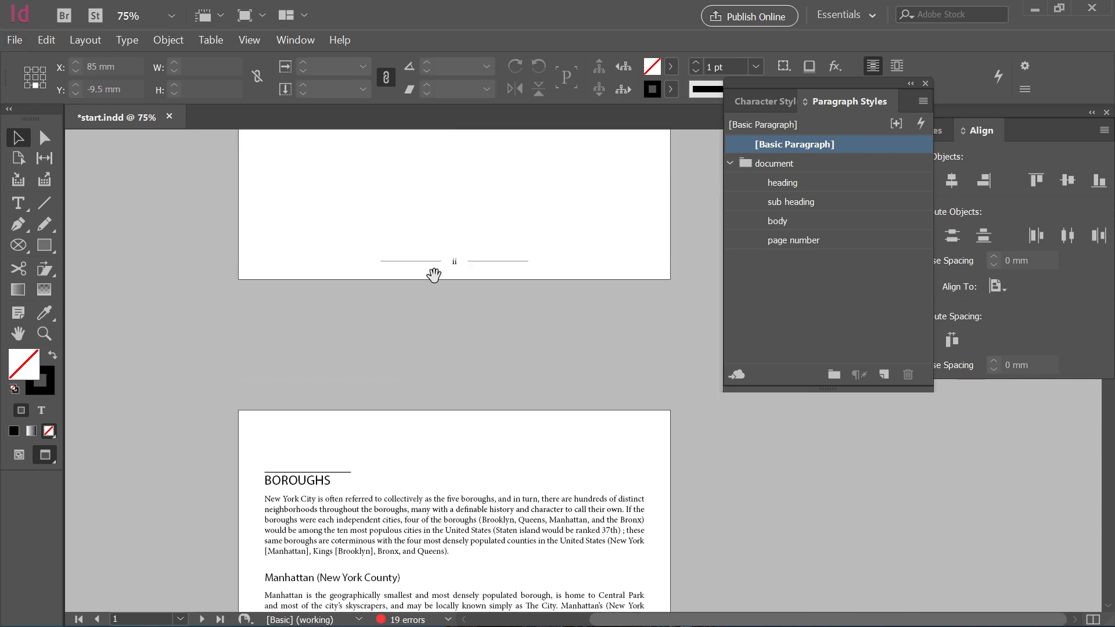
pyautogui.scroll(5, 426, 317)
pyautogui.hotkey('ctrl', '-')
pyautogui.hotkey('ctrl', '-')
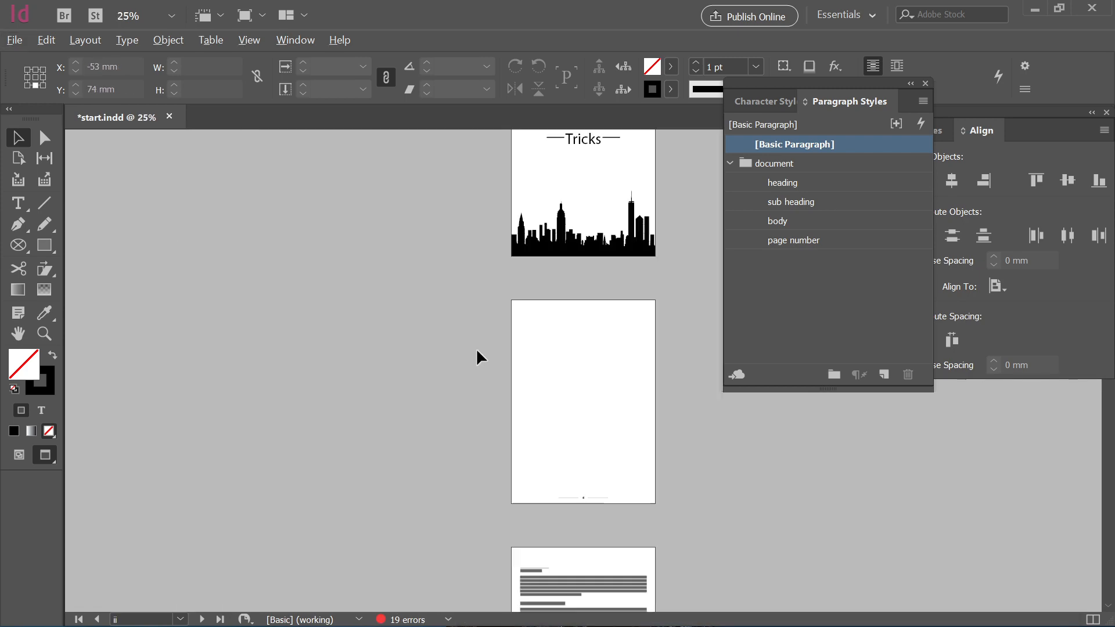
pyautogui.scroll(-2, 591, 372)
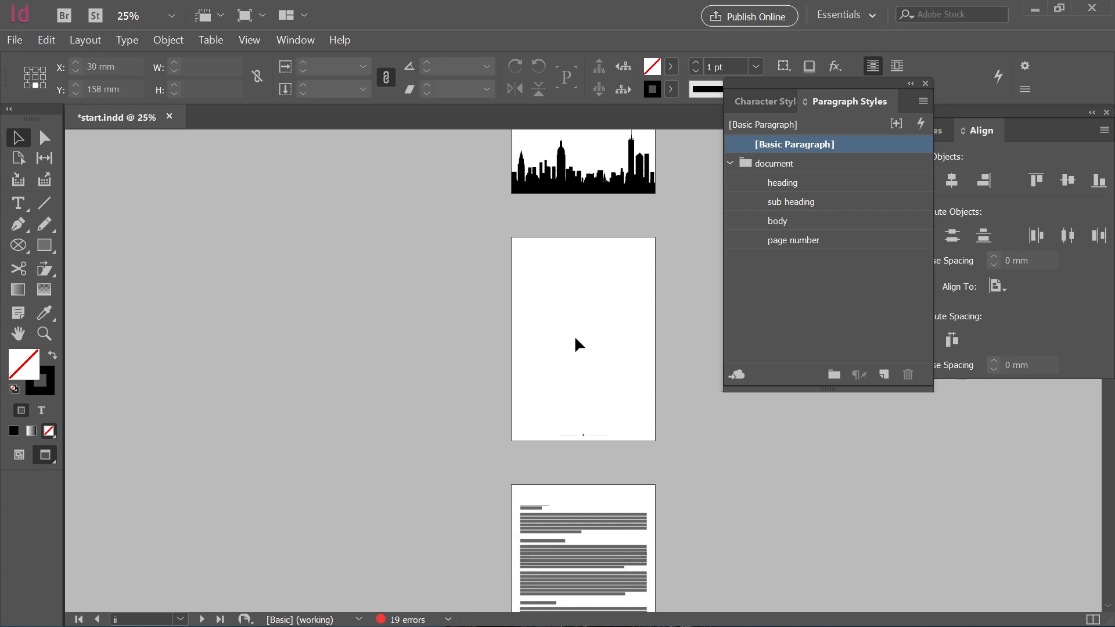
pyautogui.hotkey('ctrl', '=')
pyautogui.moveTo(622, 249); pyautogui.dragTo(438, 323)
pyautogui.hotkey('ctrl', '=')
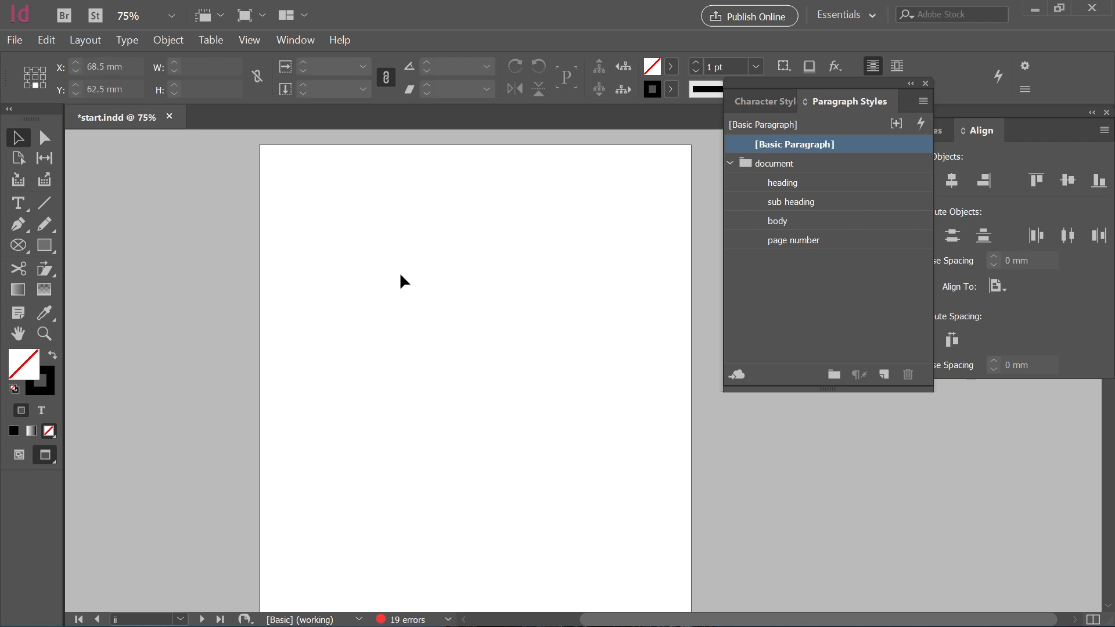
# Collapse the document style group and create a new paragraph style group named TOC.
pyautogui.click(731, 163)
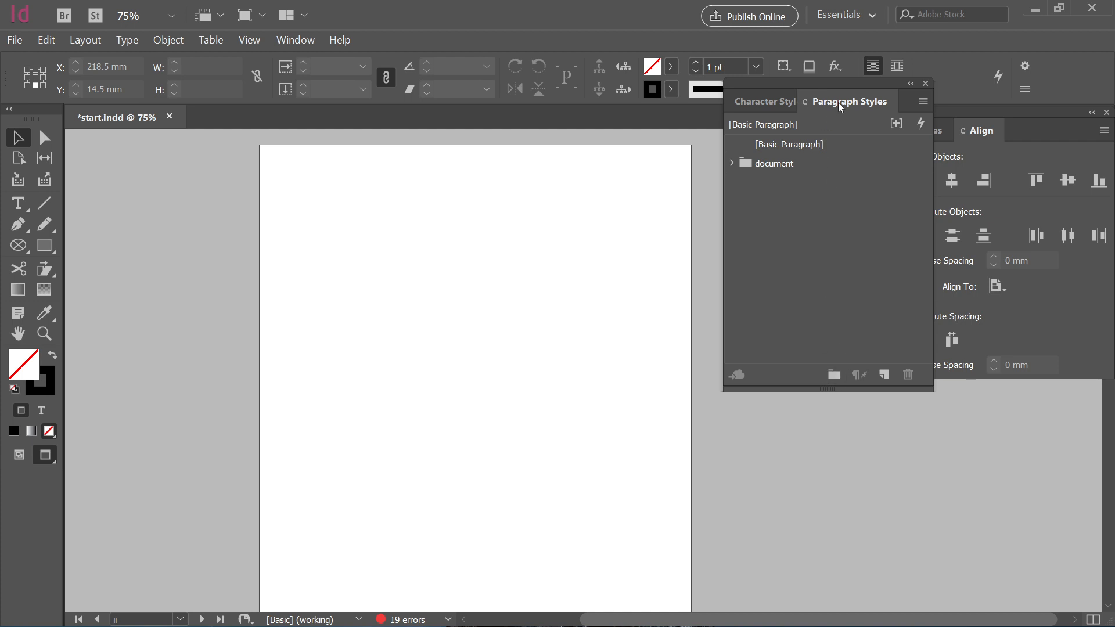
pyautogui.click(835, 375)
pyautogui.doubleClick(775, 183)
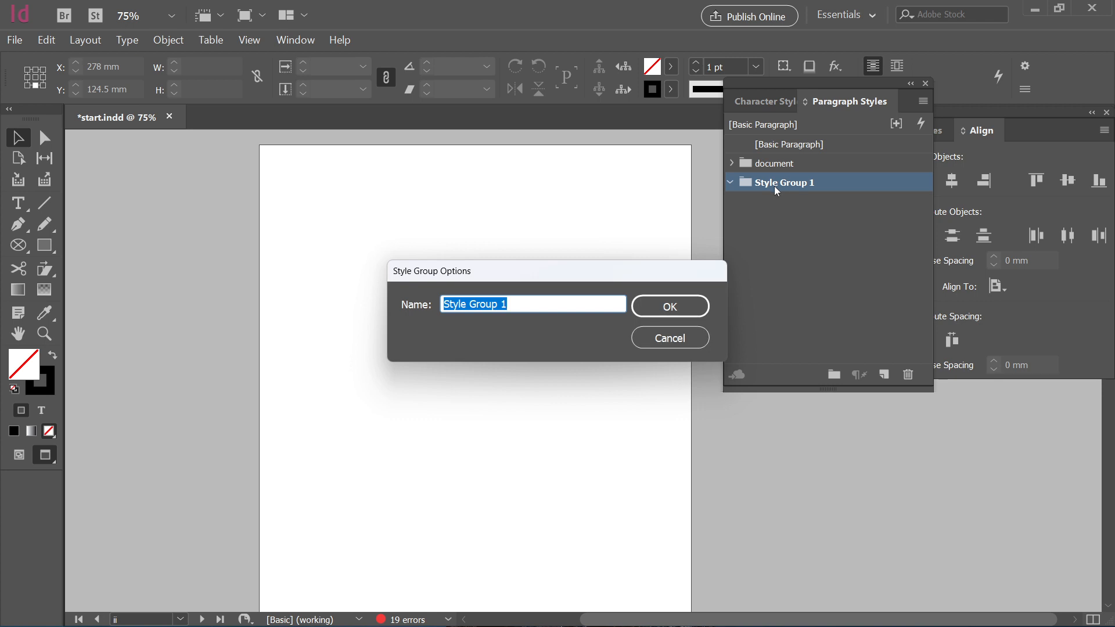
pyautogui.write('TOC')
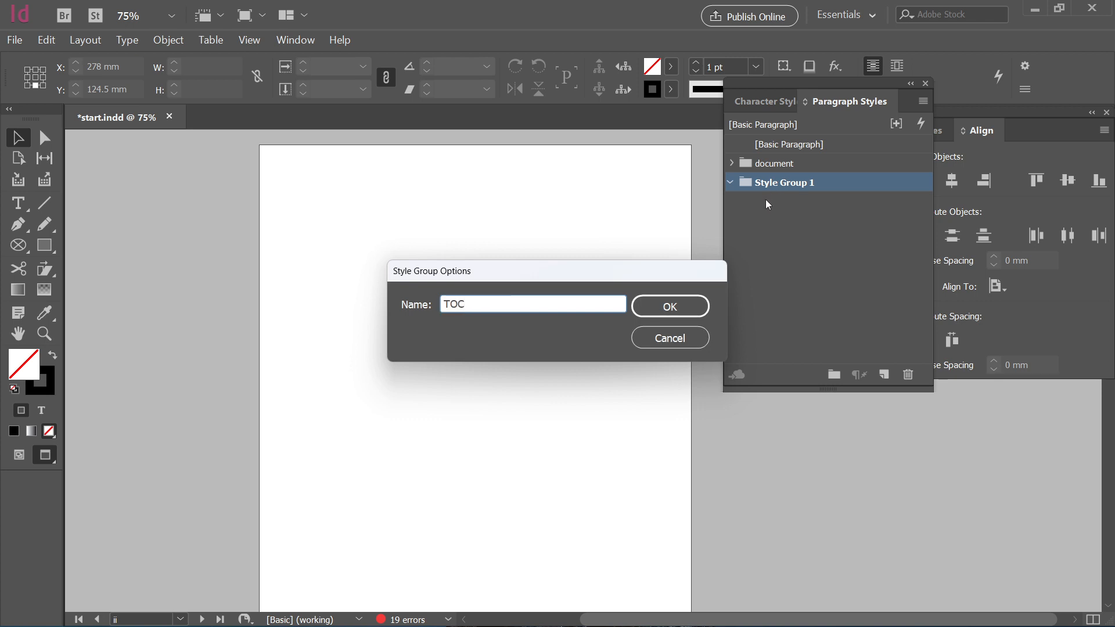
pyautogui.press('Return')
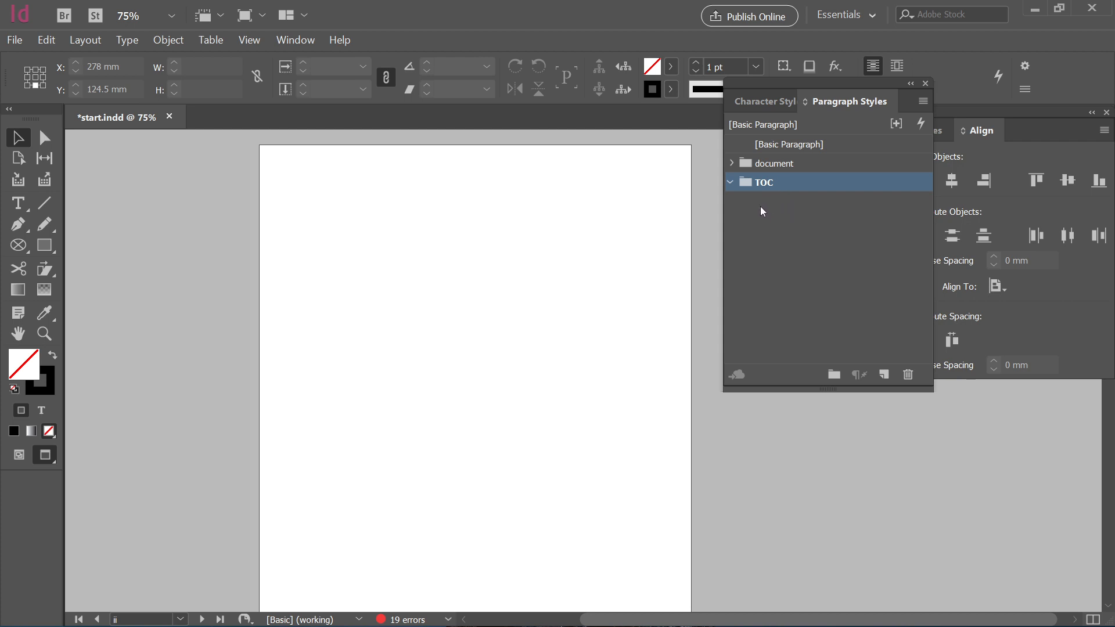
# Create a paragraph style named TOC h1 inside the TOC group.
pyautogui.click(884, 374)
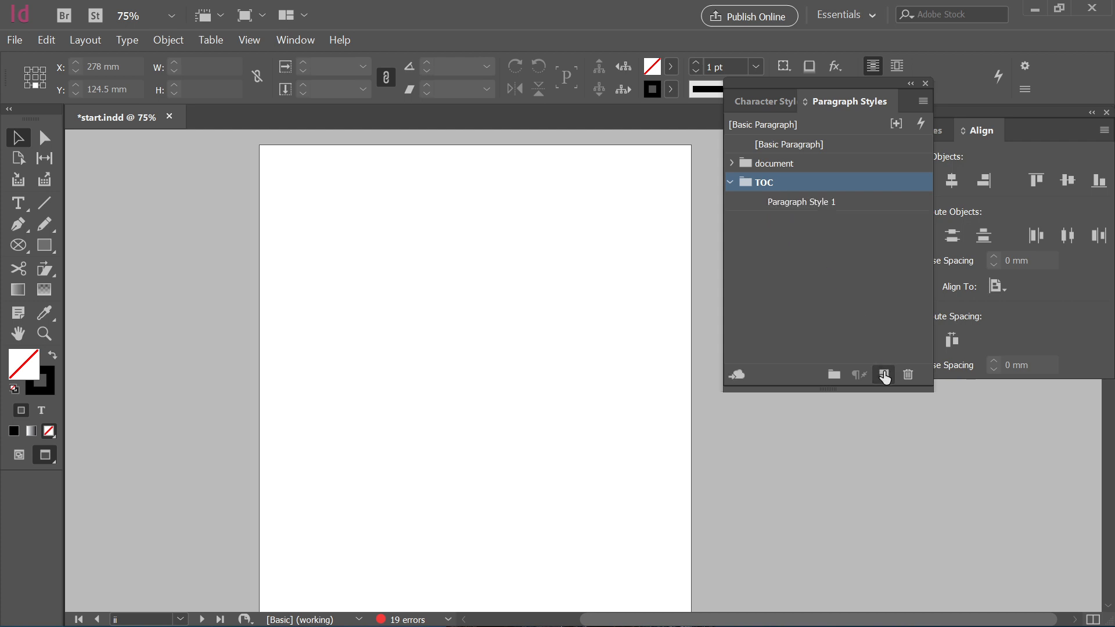
pyautogui.click(794, 203)
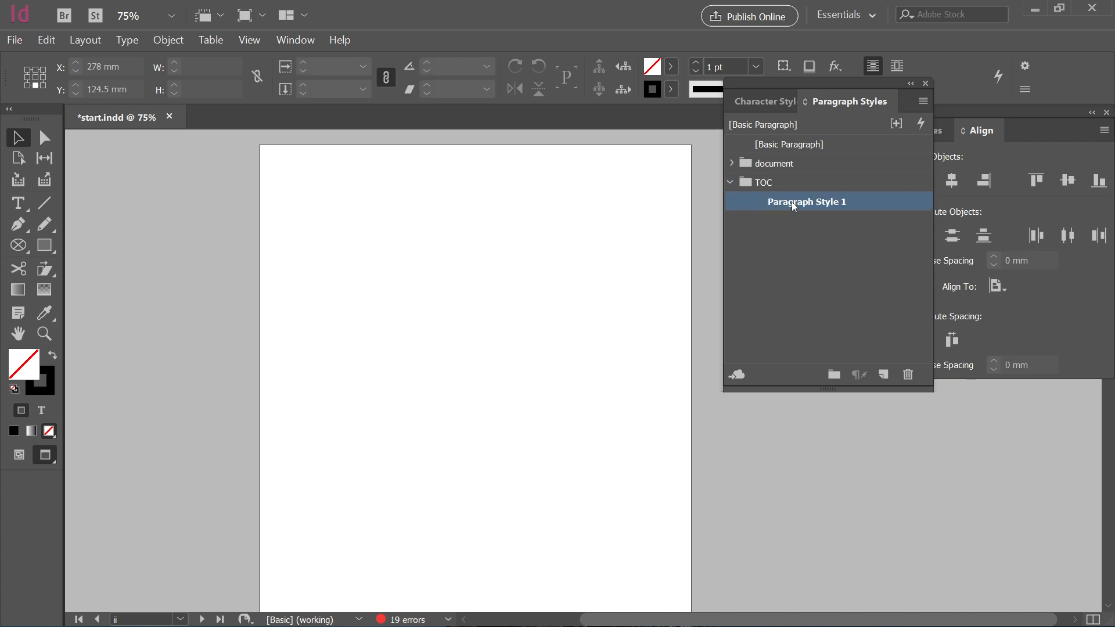
pyautogui.doubleClick(794, 204)
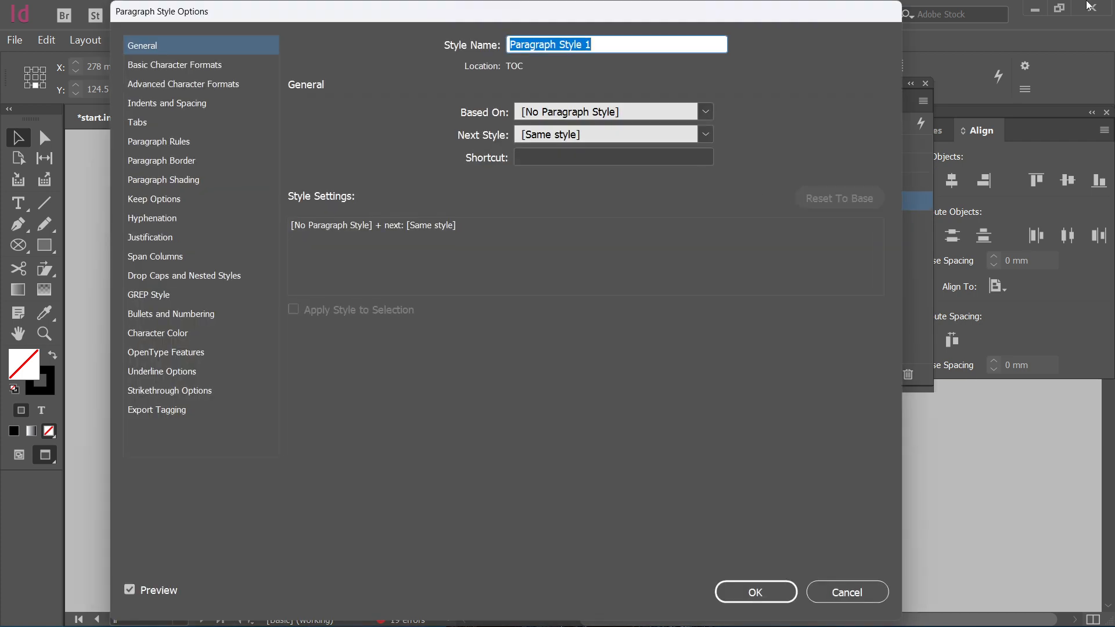
pyautogui.write('TOC h1')
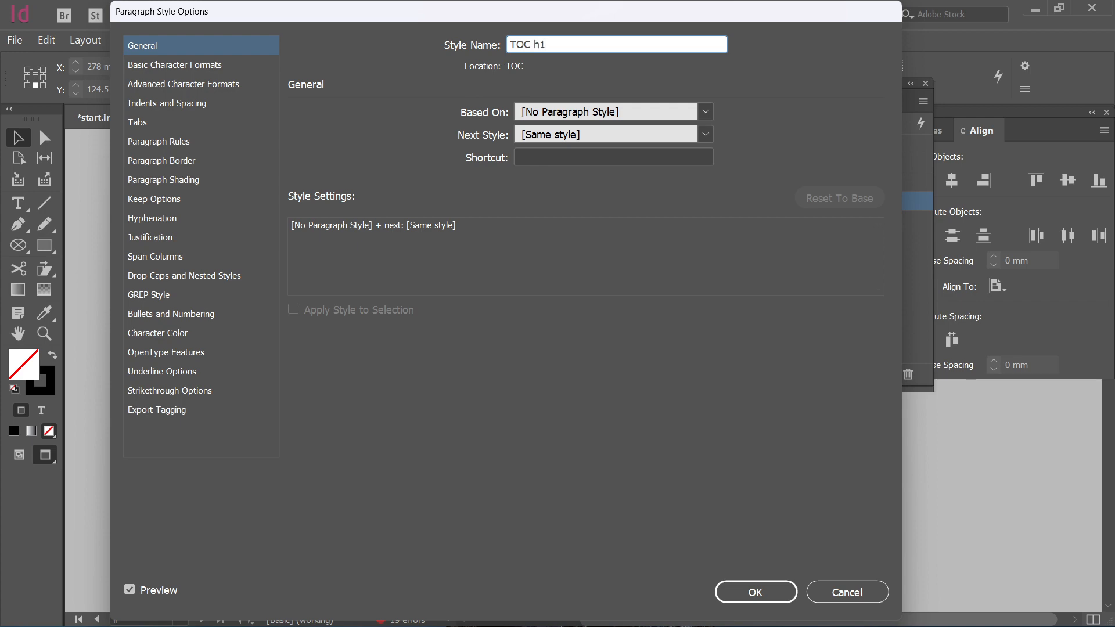
pyautogui.press('Return')
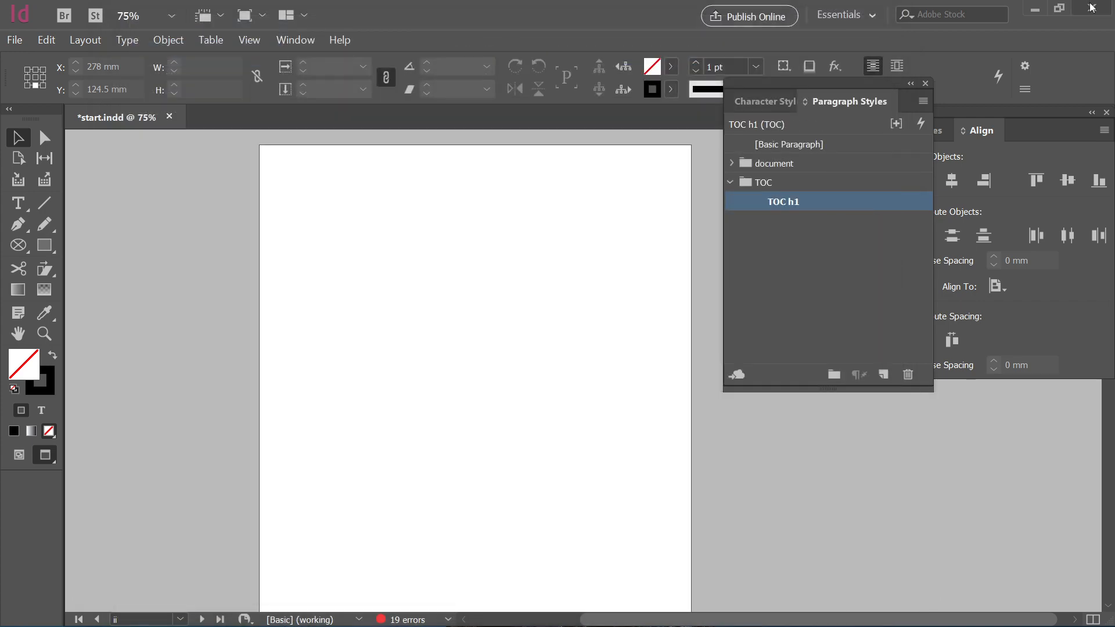
# Add a second paragraph style to the TOC group and name it TOC h2, based on TOC h1.
pyautogui.click(882, 377)
pyautogui.rightClick(818, 227)
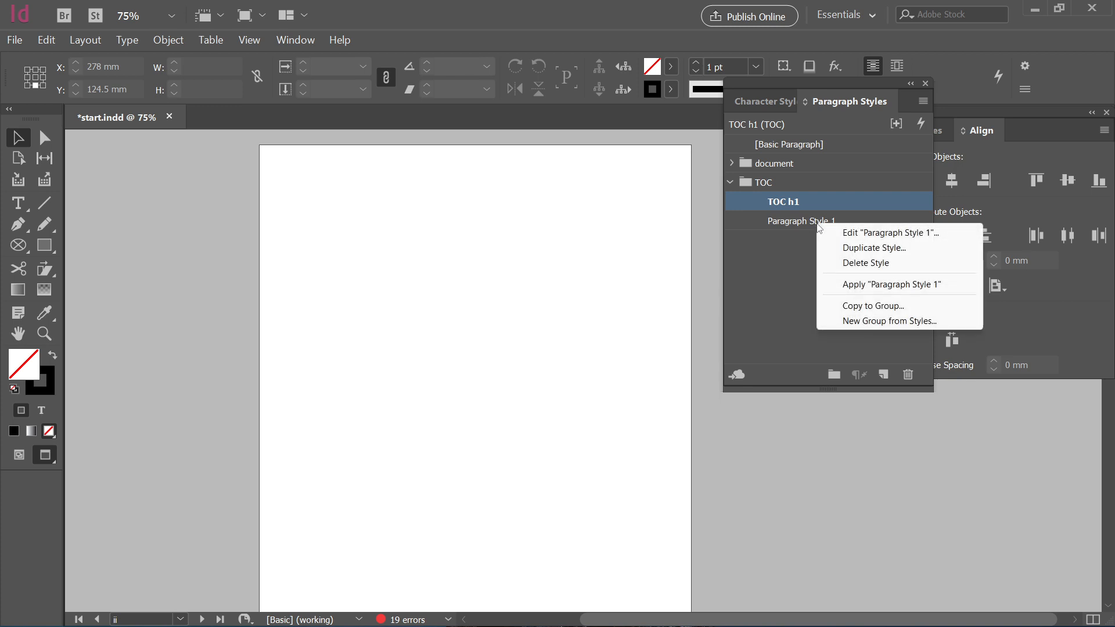
pyautogui.click(808, 221)
pyautogui.rightClick(807, 220)
pyautogui.click(760, 299)
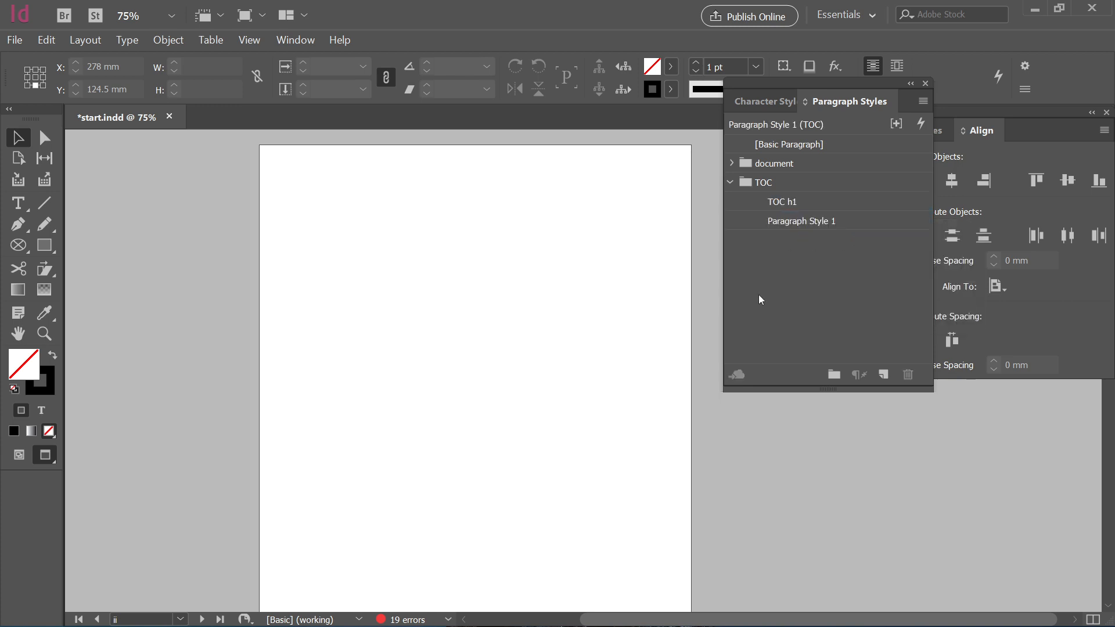
pyautogui.doubleClick(796, 223)
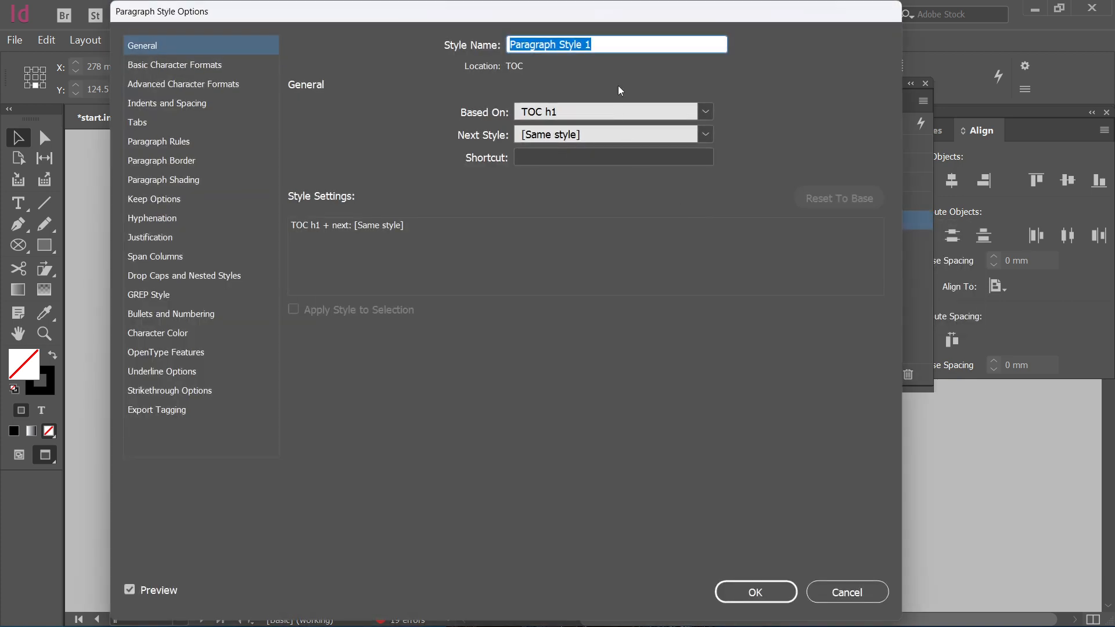
pyautogui.write('T')
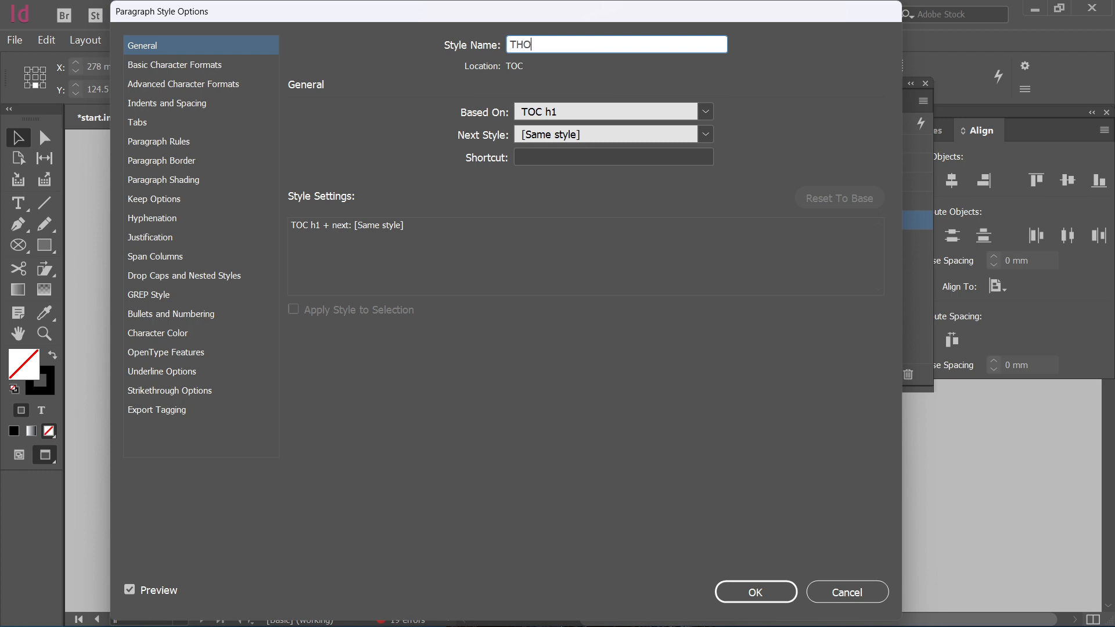
pyautogui.write('HO')
pyautogui.press('BackSpace')
pyautogui.write('OC h2')
pyautogui.press('Return')
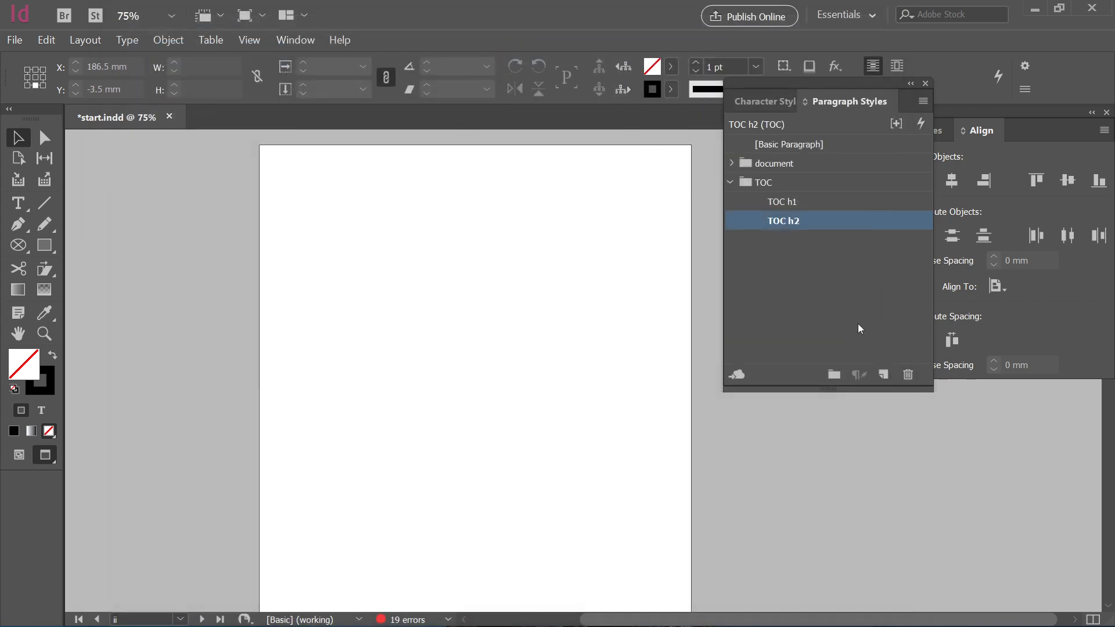
# Create a third paragraph style in the TOC group and name it Index.
pyautogui.click(883, 374)
pyautogui.click(798, 241)
pyautogui.click(798, 241)
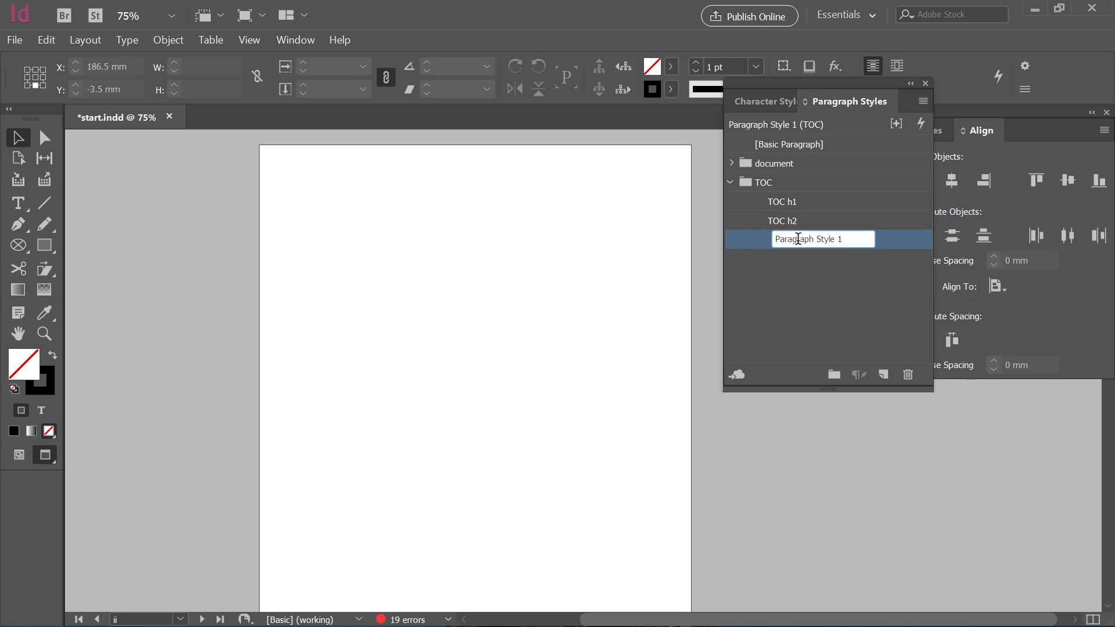
pyautogui.moveTo(848, 239); pyautogui.dragTo(722, 240)
pyautogui.write('INdex')
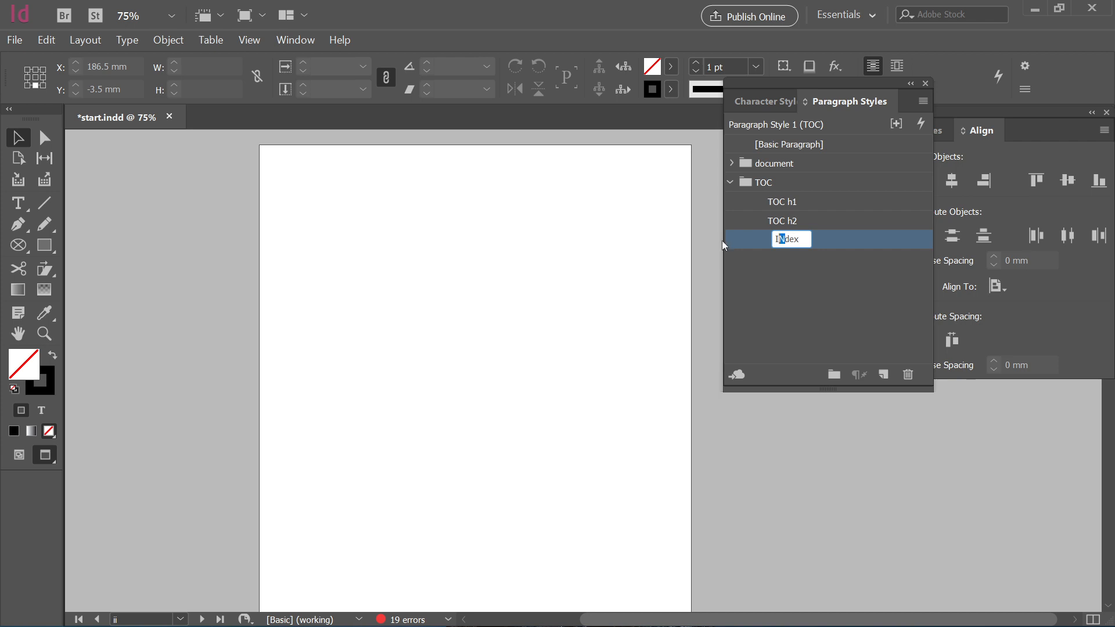
pyautogui.write('n')
pyautogui.press('Return')
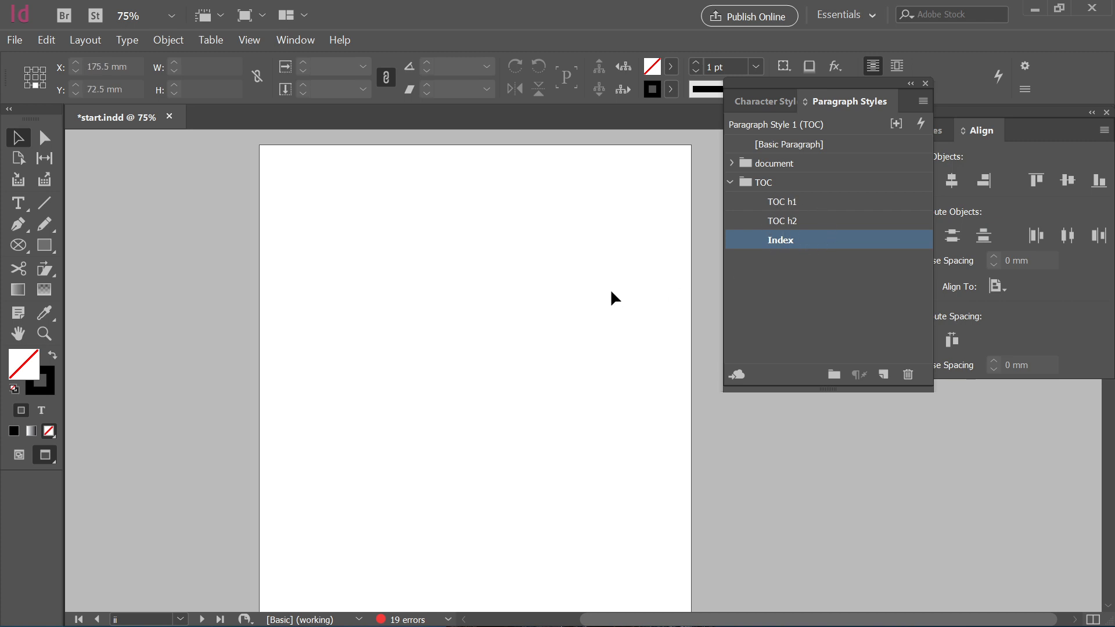
# Open the Table of Contents settings with blank page ii in view.
pyautogui.hotkey('ctrl', '-')
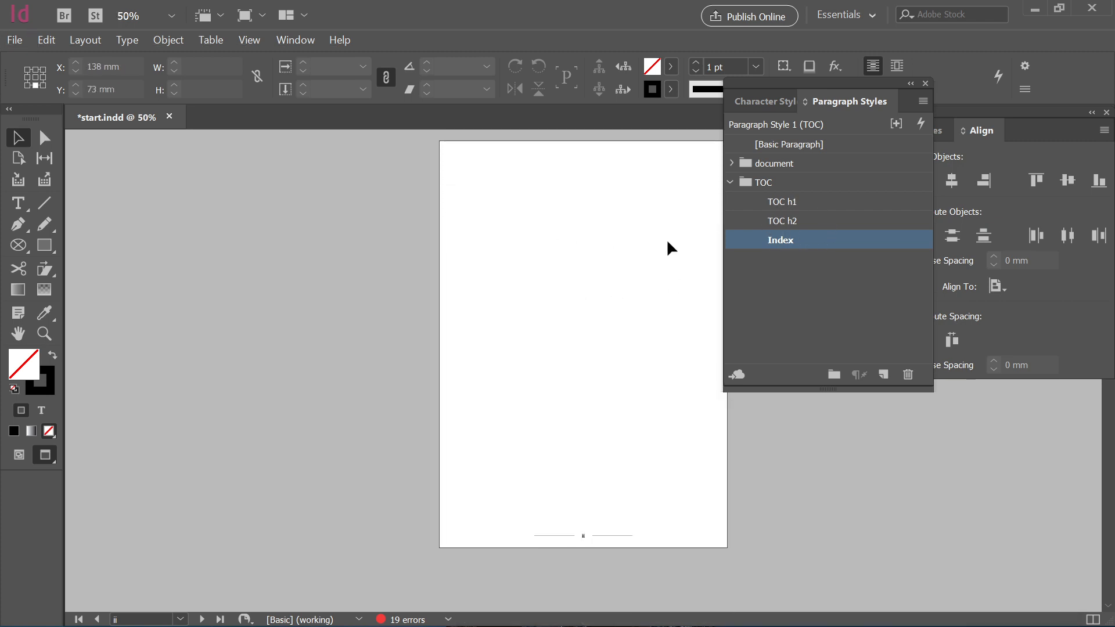
pyautogui.hotkey('ctrl', '=')
pyautogui.moveTo(667, 239); pyautogui.dragTo(424, 286)
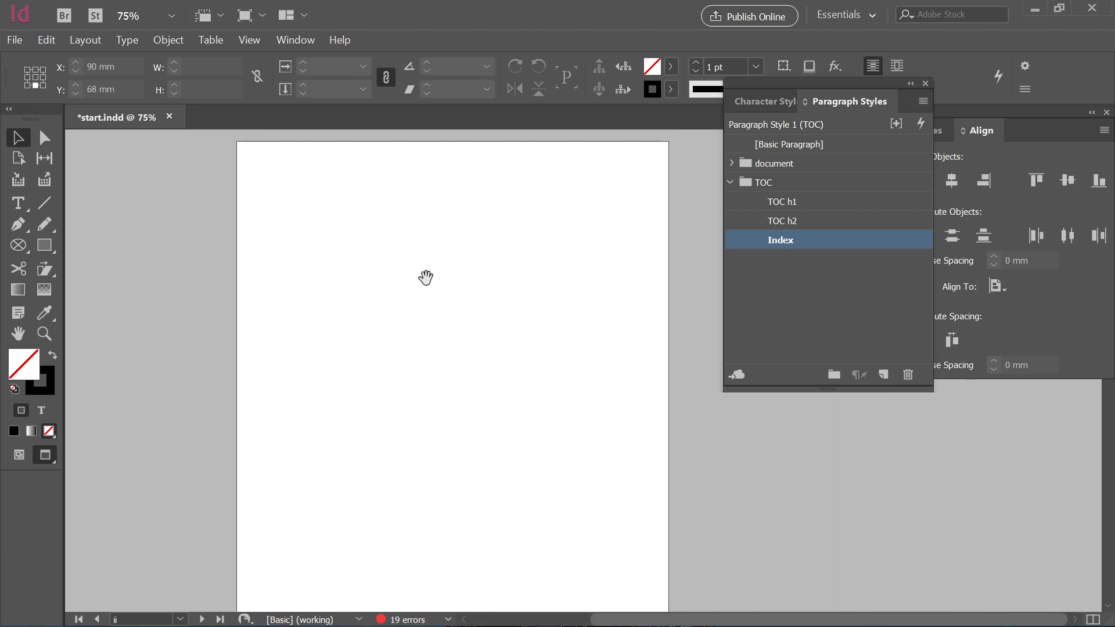
pyautogui.click(82, 40)
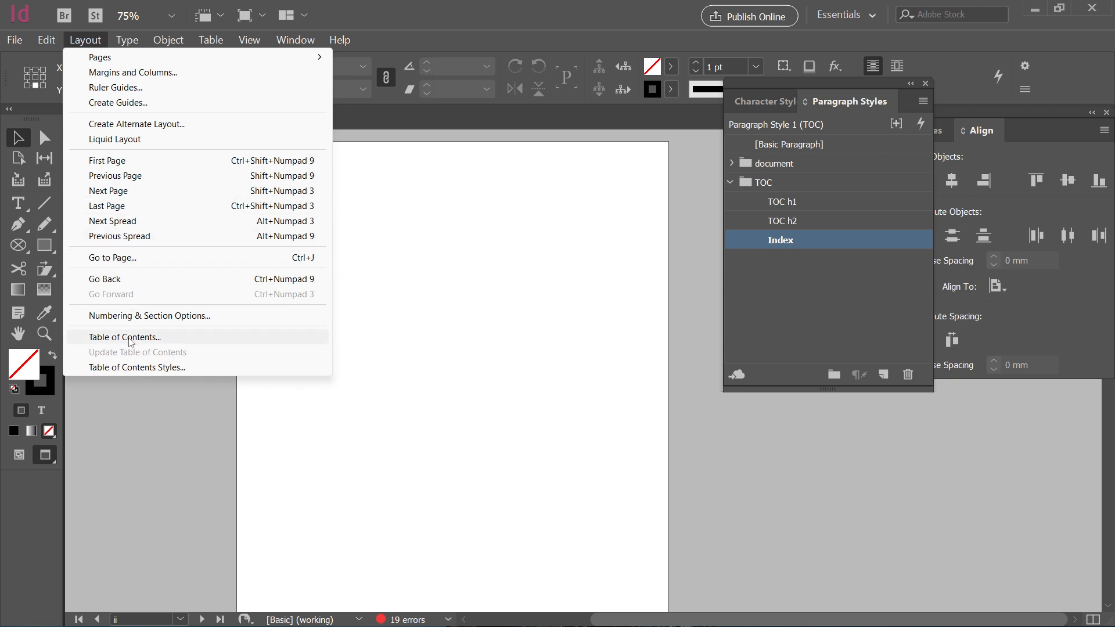
pyautogui.click(47, 39)
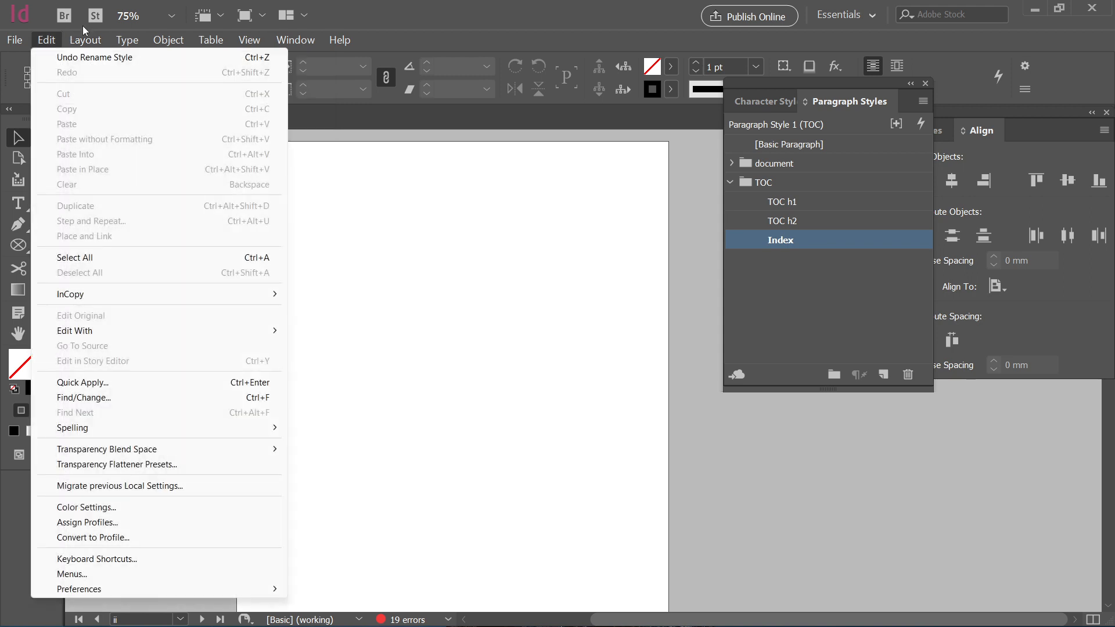
pyautogui.moveTo(88, 45)
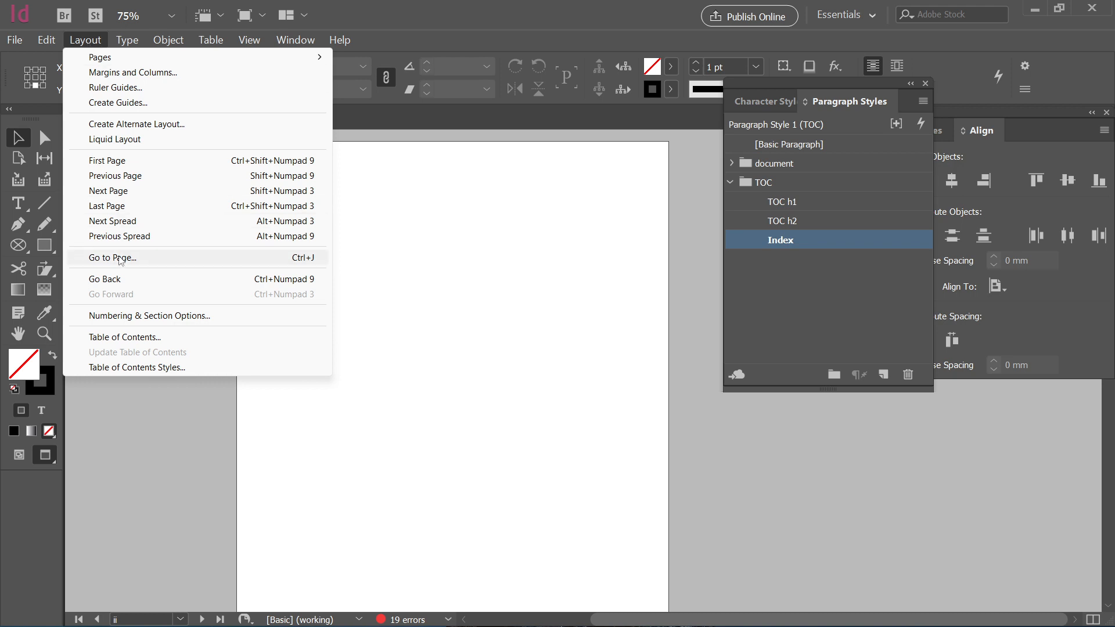
pyautogui.click(126, 337)
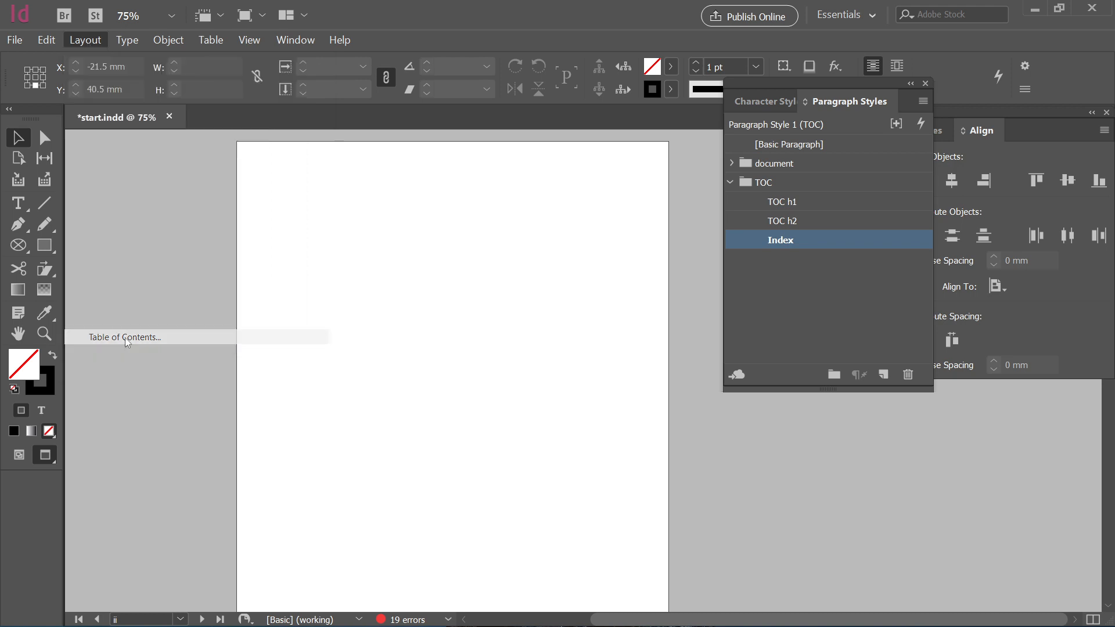
pyautogui.moveTo(802, 58); pyautogui.dragTo(570, 150)
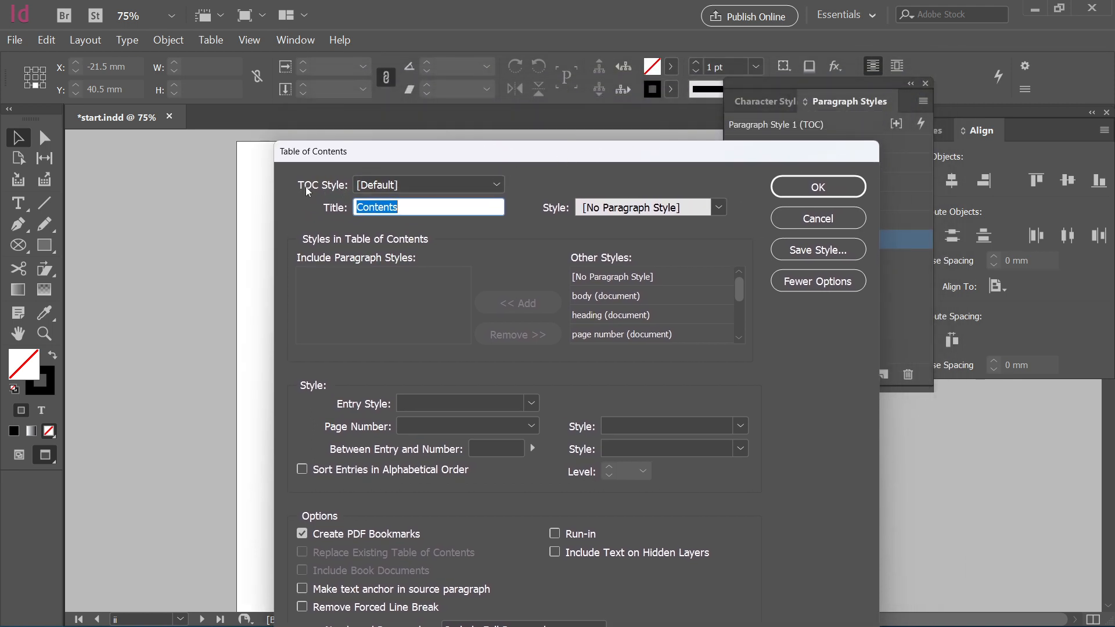
# Keep the [Default] TOC style and set the table of contents title to INDEX.
pyautogui.click(436, 185)
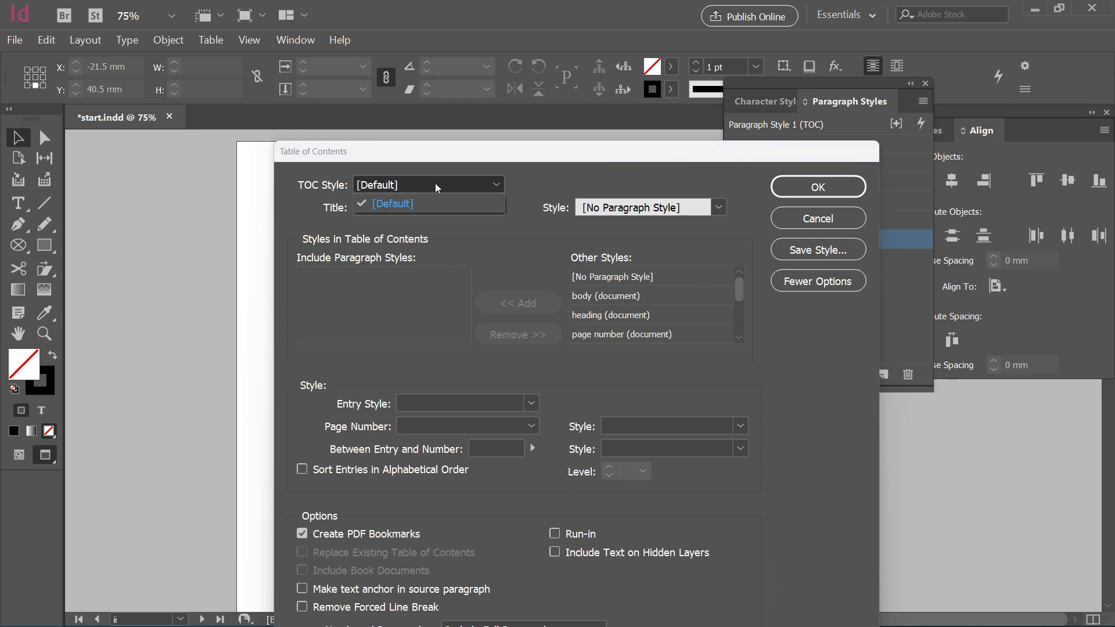
pyautogui.click(527, 181)
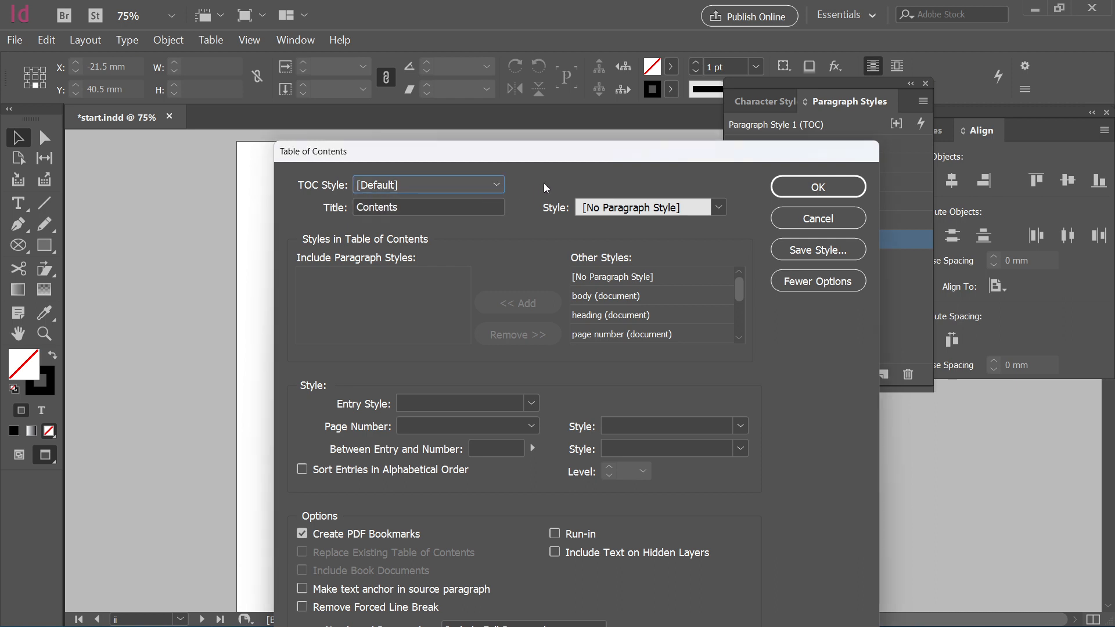
pyautogui.moveTo(569, 161); pyautogui.dragTo(655, 111)
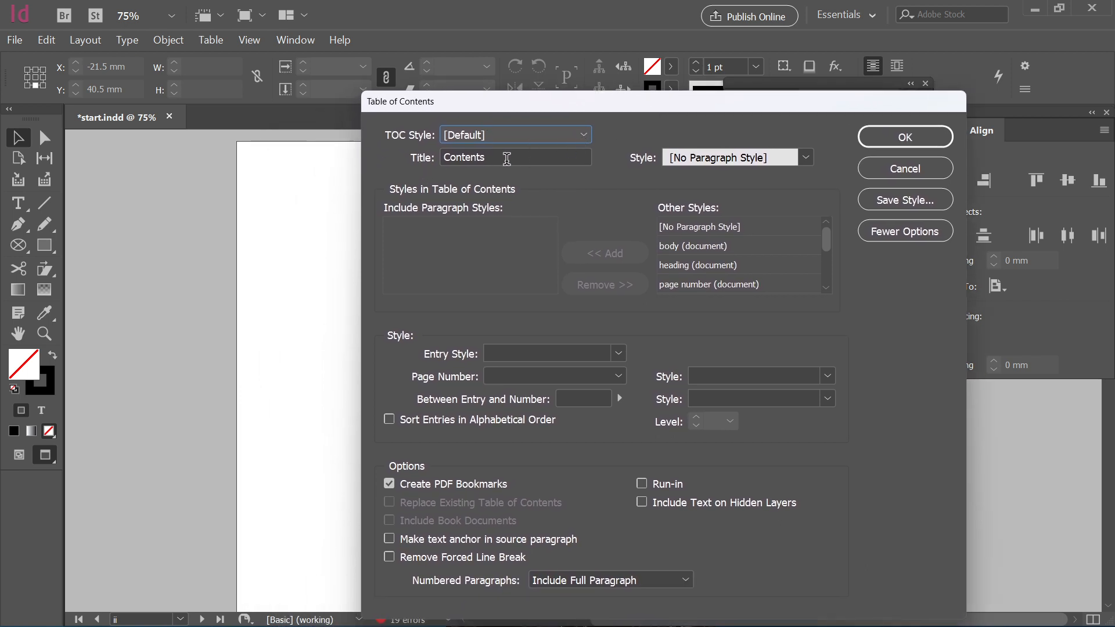
pyautogui.press('Tab')
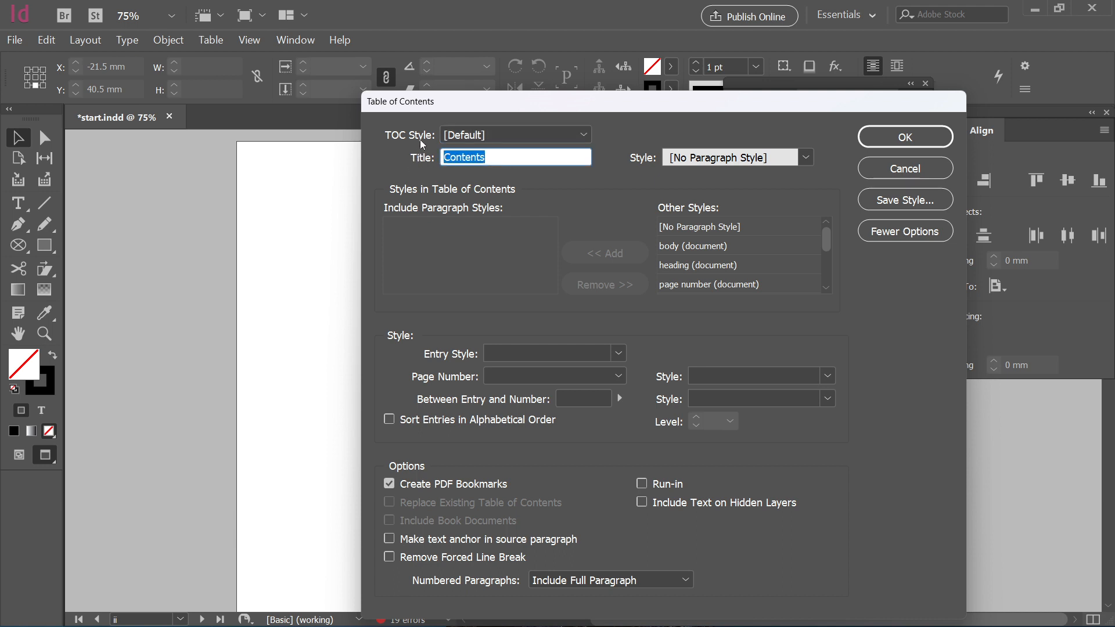
pyautogui.press('BackSpace')
pyautogui.write('INDEX')
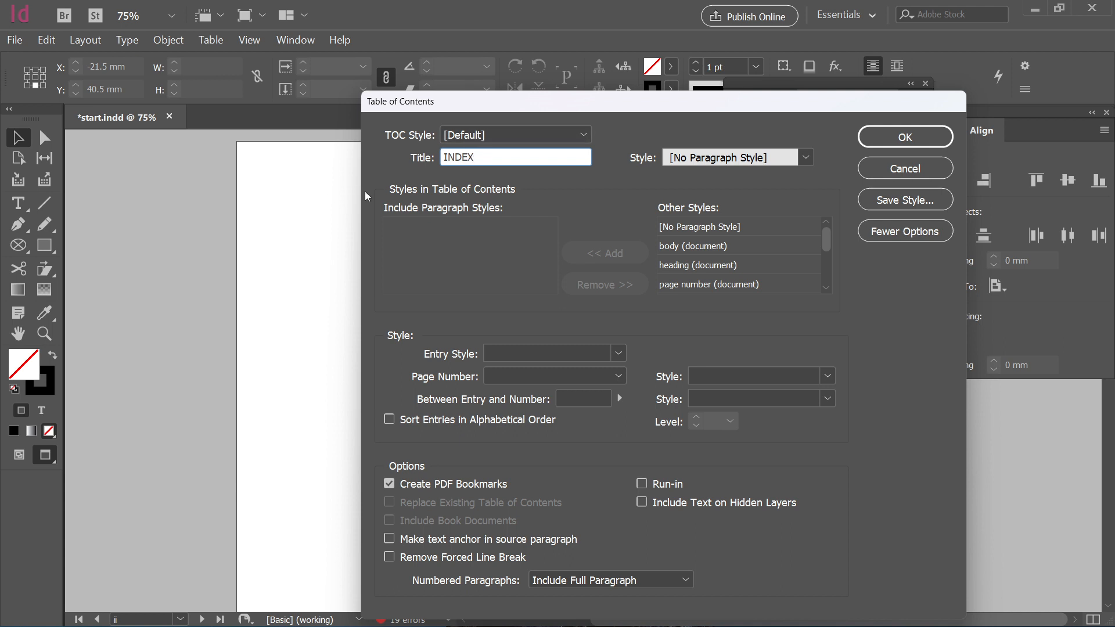
pyautogui.moveTo(608, 109); pyautogui.dragTo(893, 152)
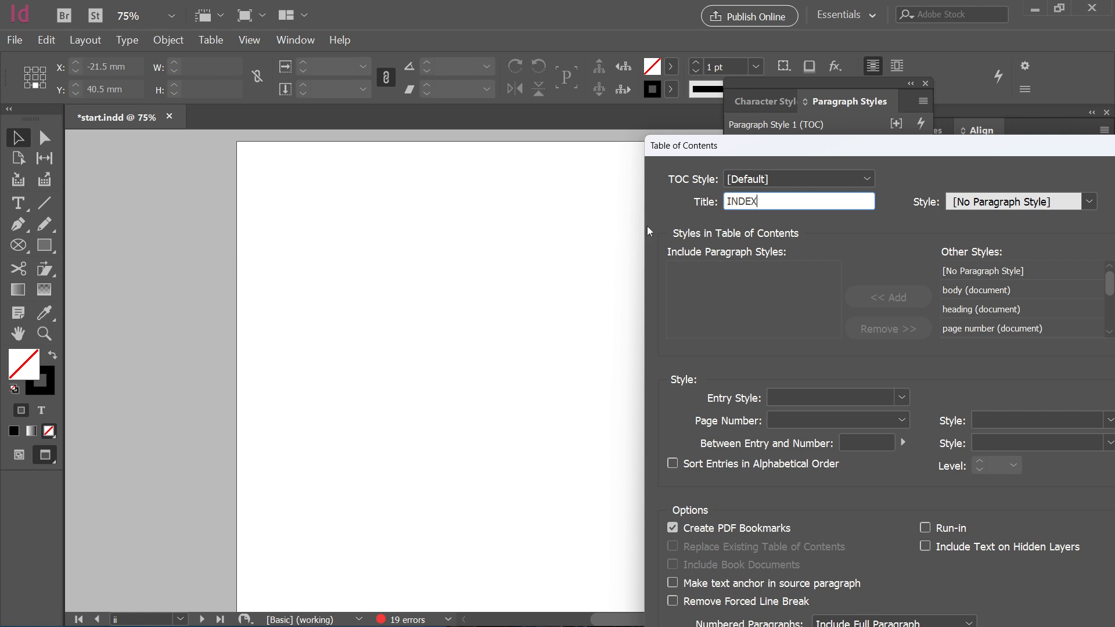
pyautogui.moveTo(851, 155); pyautogui.dragTo(654, 144)
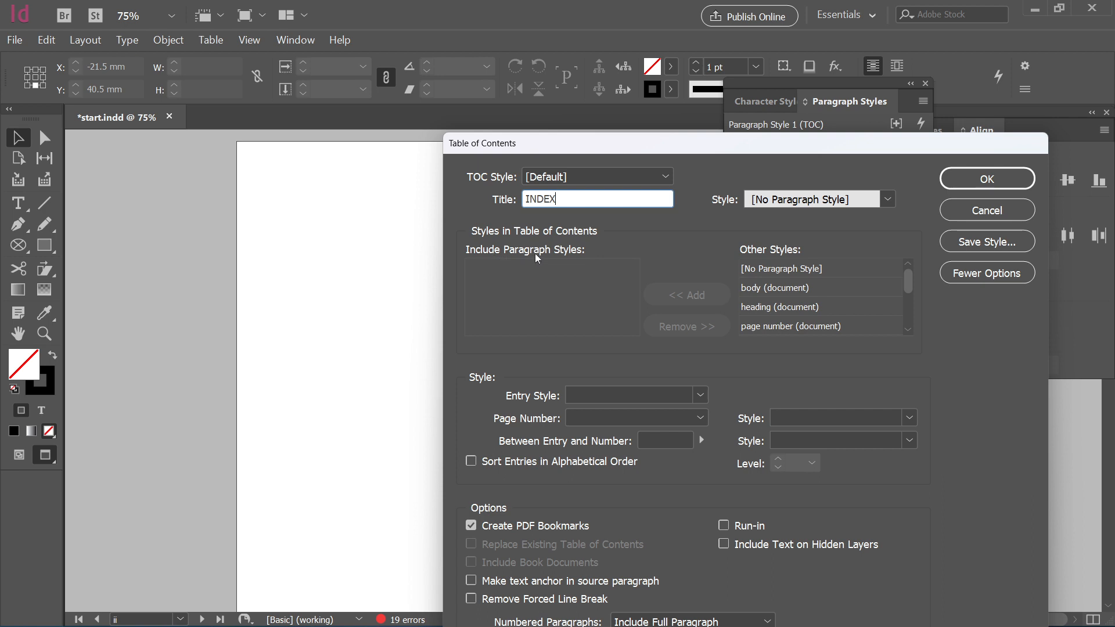
# Include the document group's heading and sub heading paragraph styles in the table of contents.
pyautogui.click(579, 285)
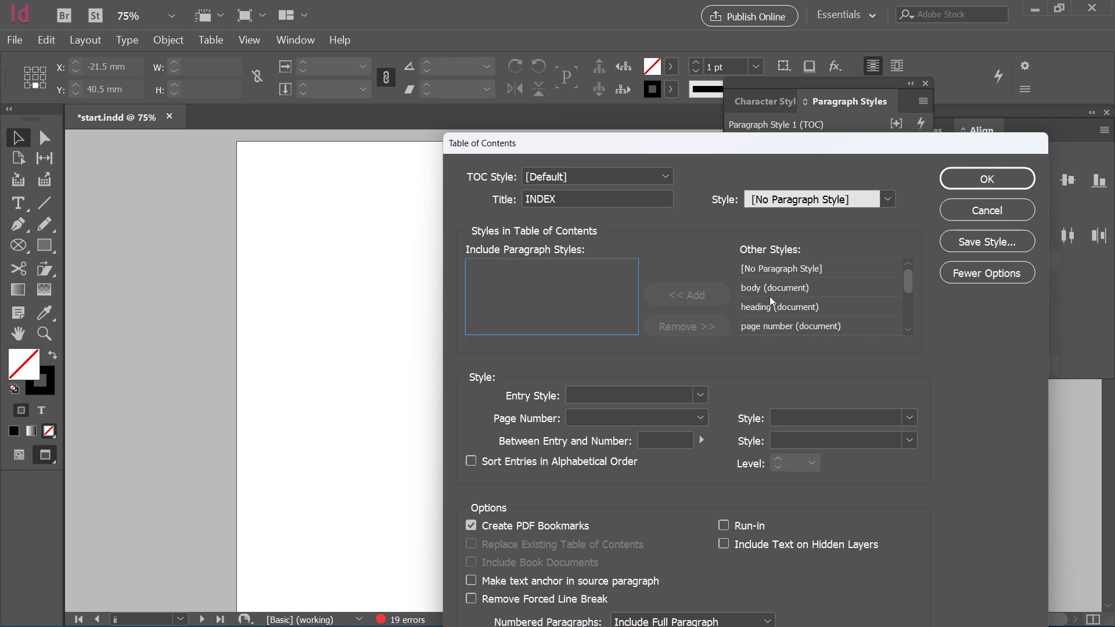
pyautogui.scroll(-1, 779, 290)
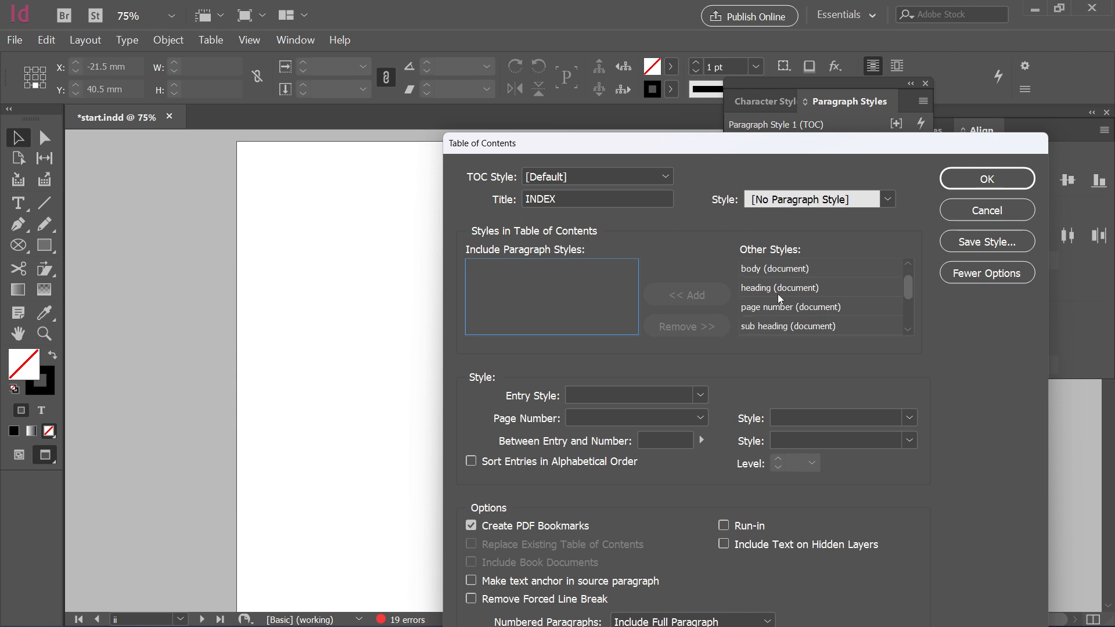
pyautogui.scroll(-1, 779, 294)
pyautogui.scroll(2, 778, 303)
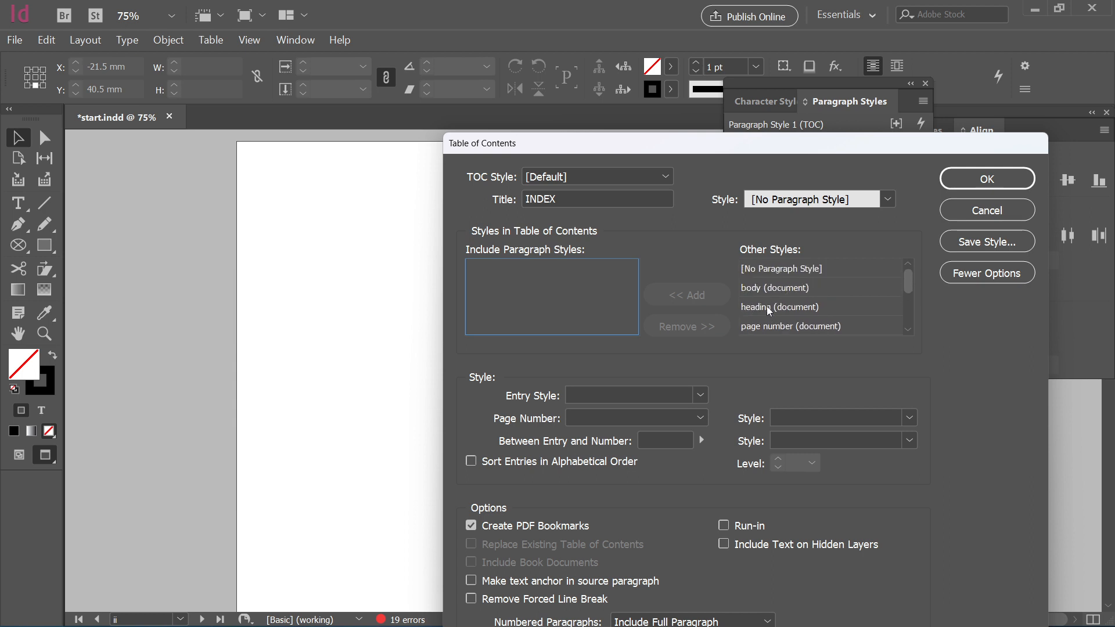
pyautogui.scroll(-1, 769, 311)
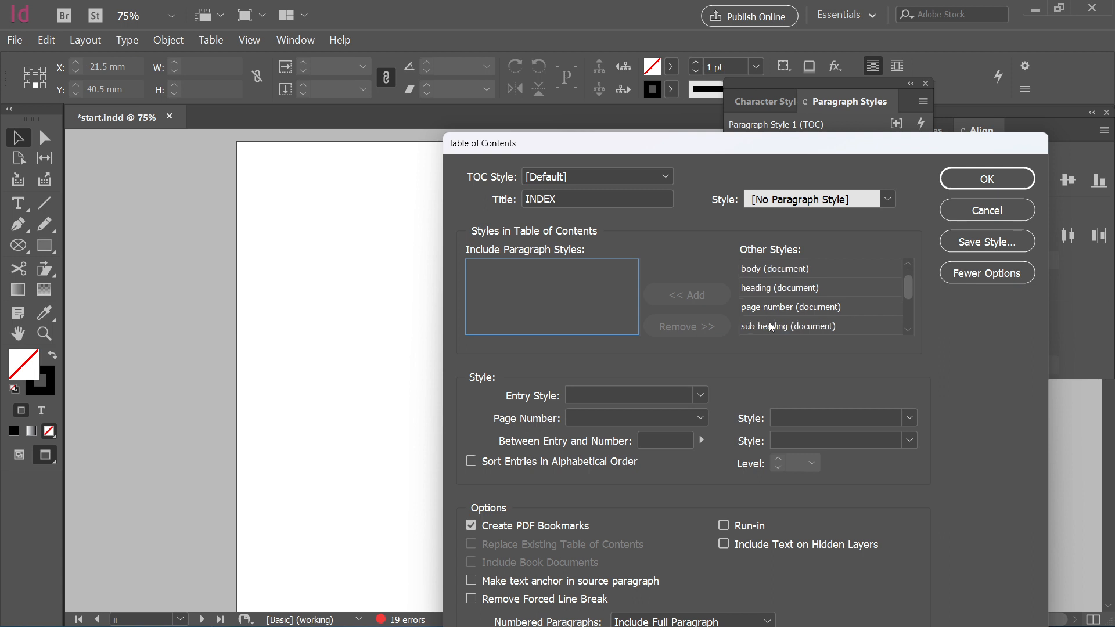
pyautogui.scroll(1, 761, 299)
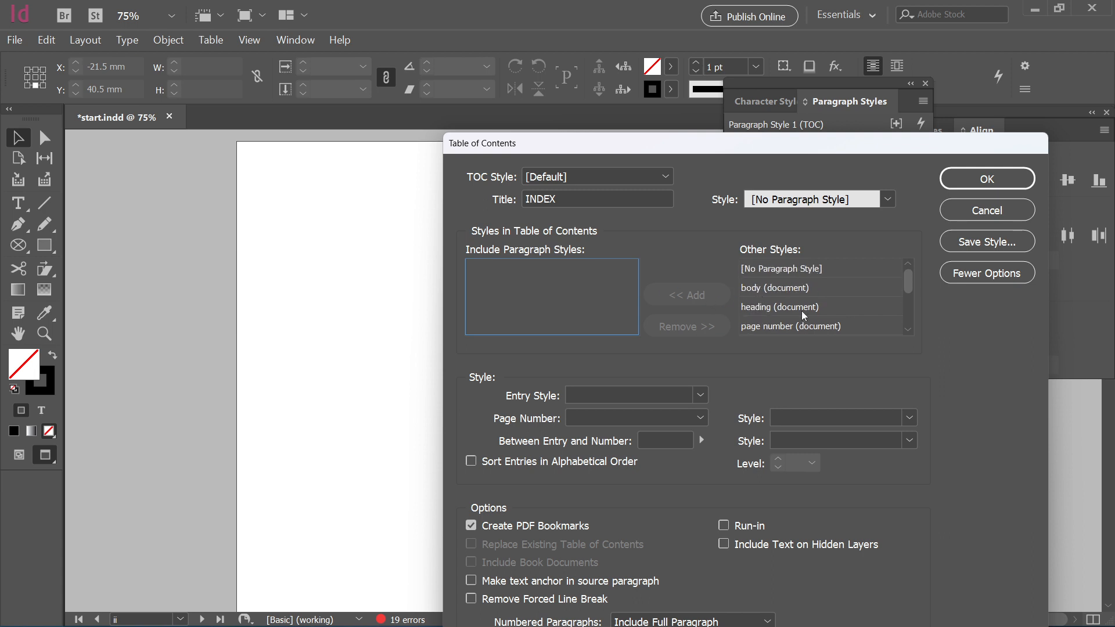
pyautogui.click(754, 306)
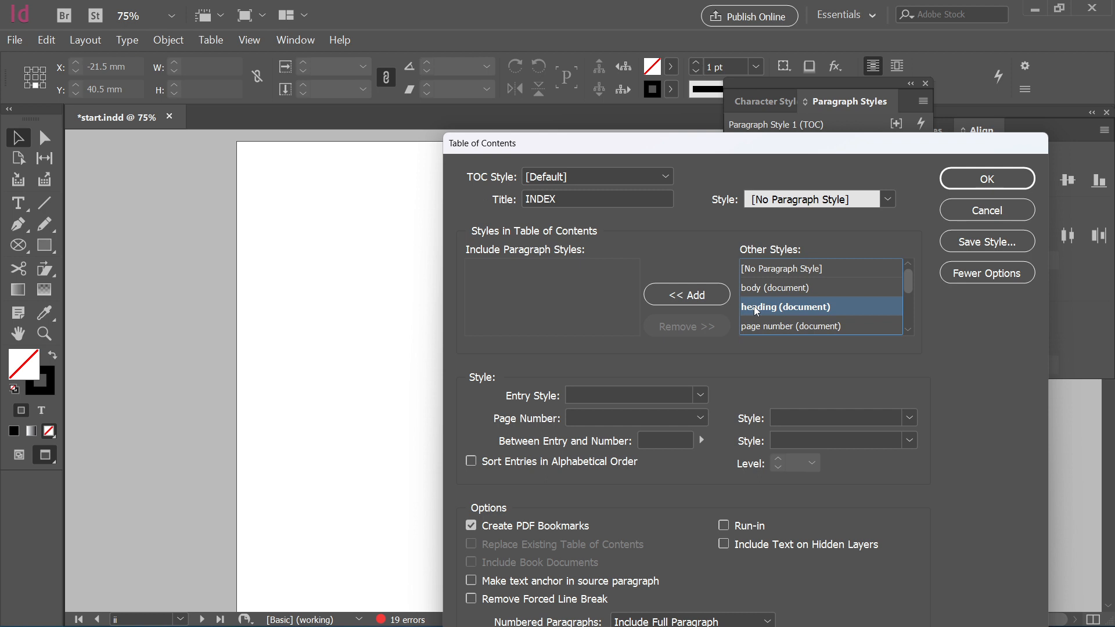
pyautogui.click(691, 295)
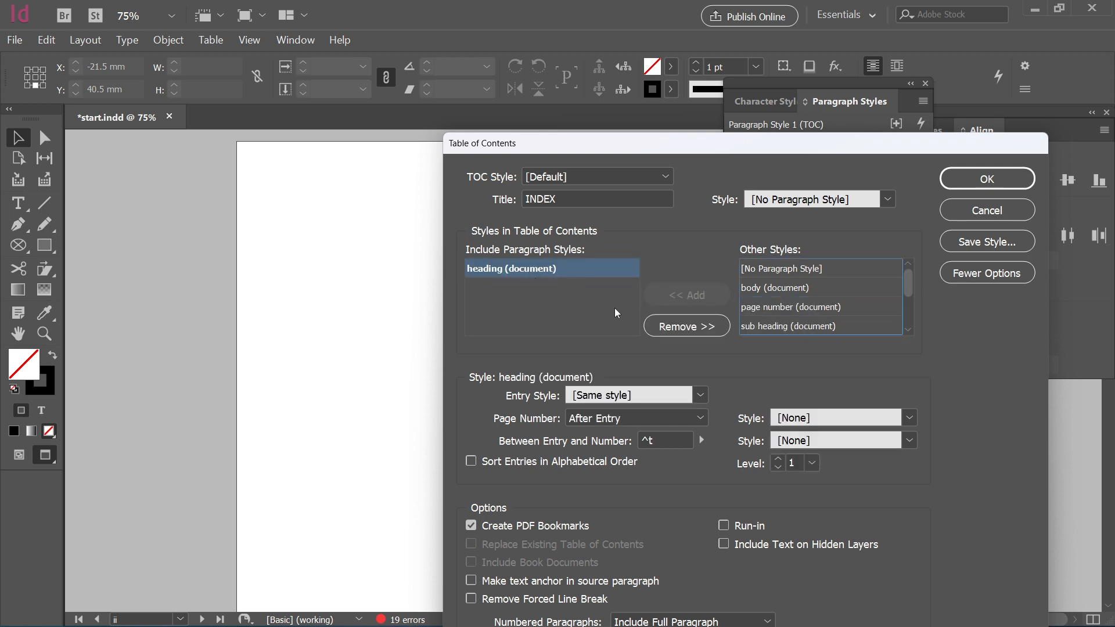
pyautogui.click(779, 325)
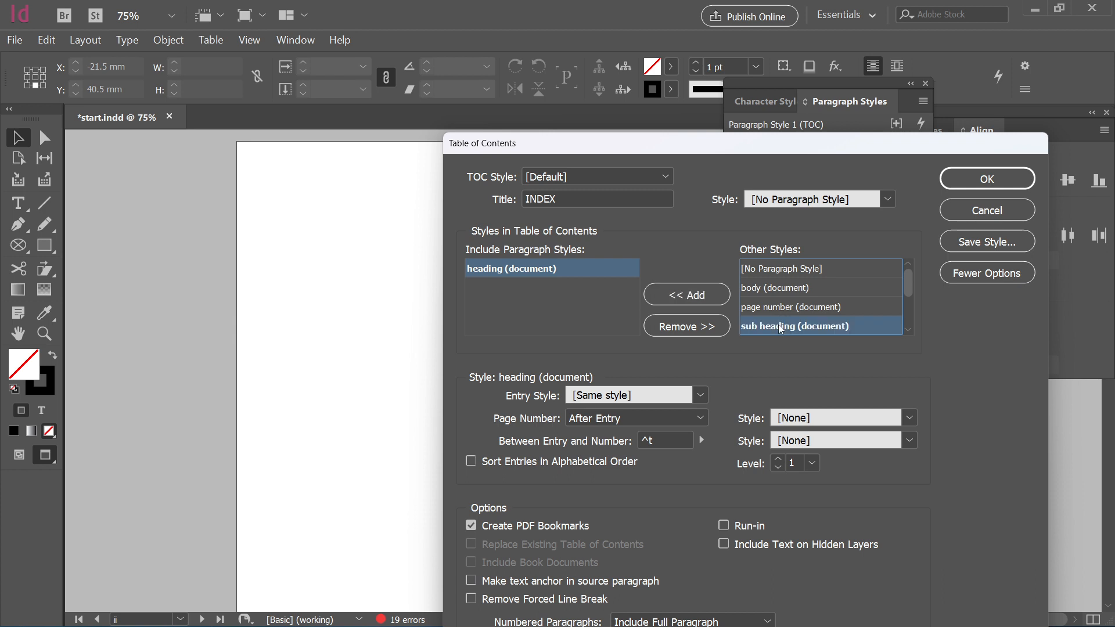
pyautogui.click(698, 301)
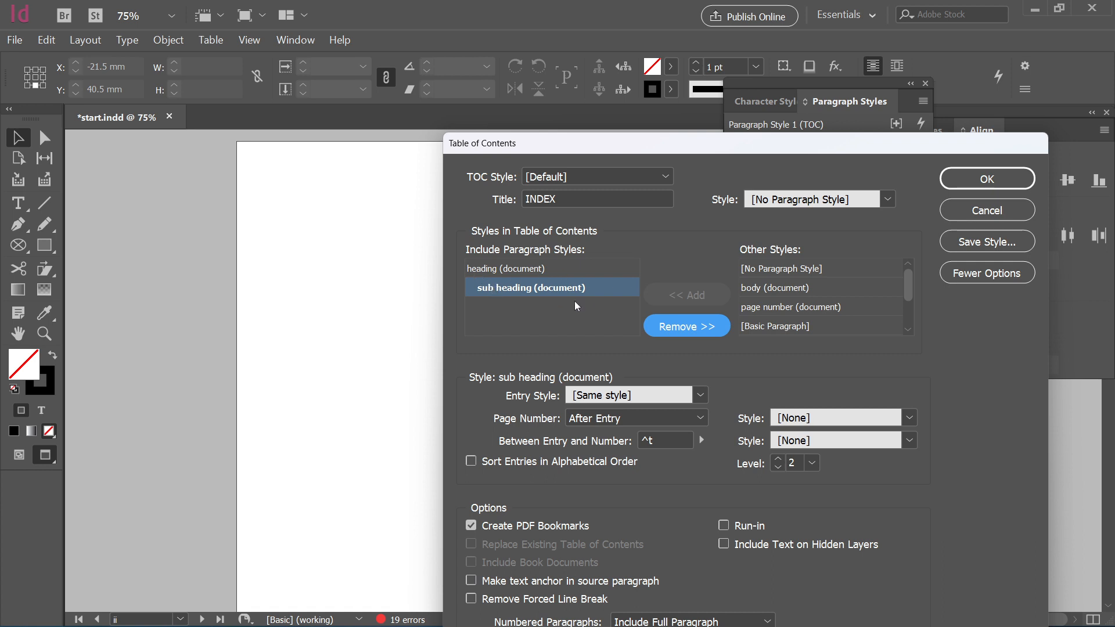
# Generate the table of contents, place it on page ii, and centre its frame horizontally and vertically on the page.
pyautogui.click(987, 180)
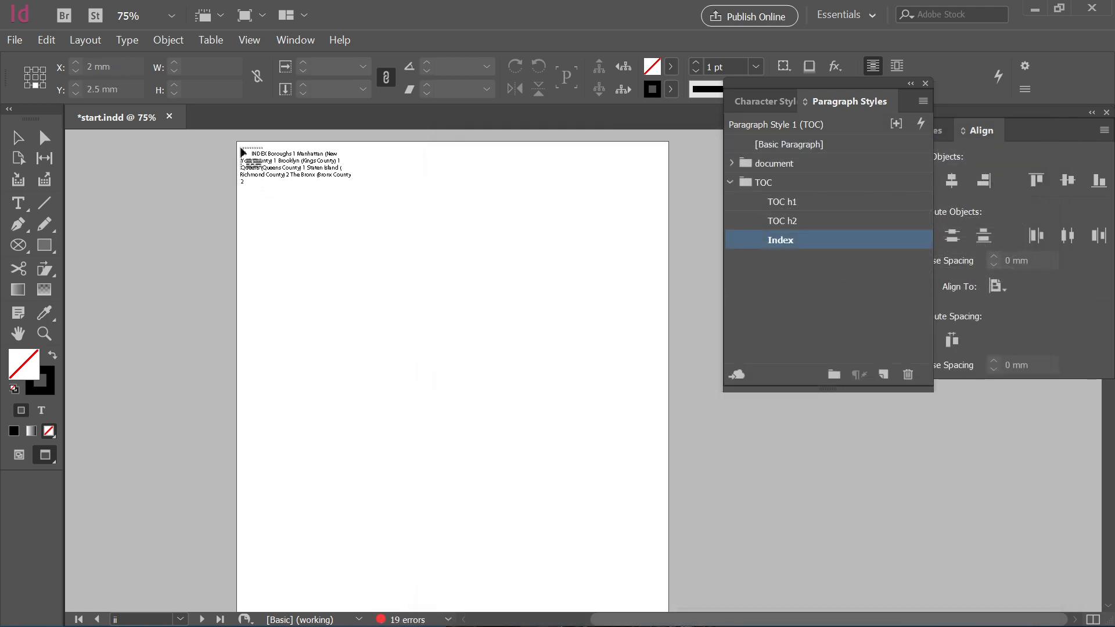
pyautogui.click(240, 147)
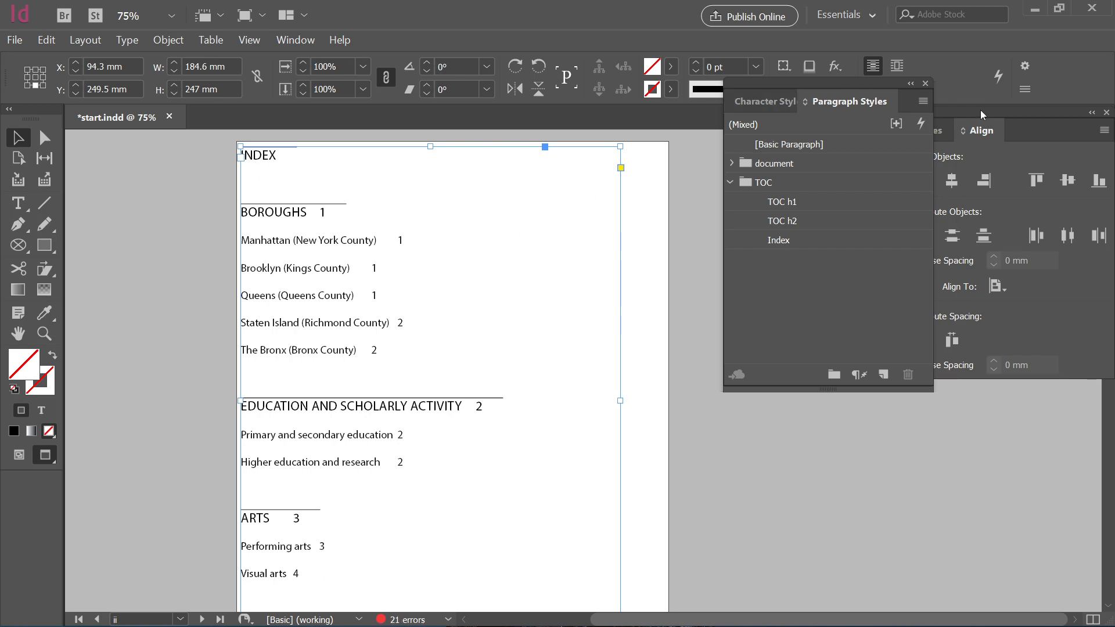
pyautogui.click(952, 182)
pyautogui.click(1067, 181)
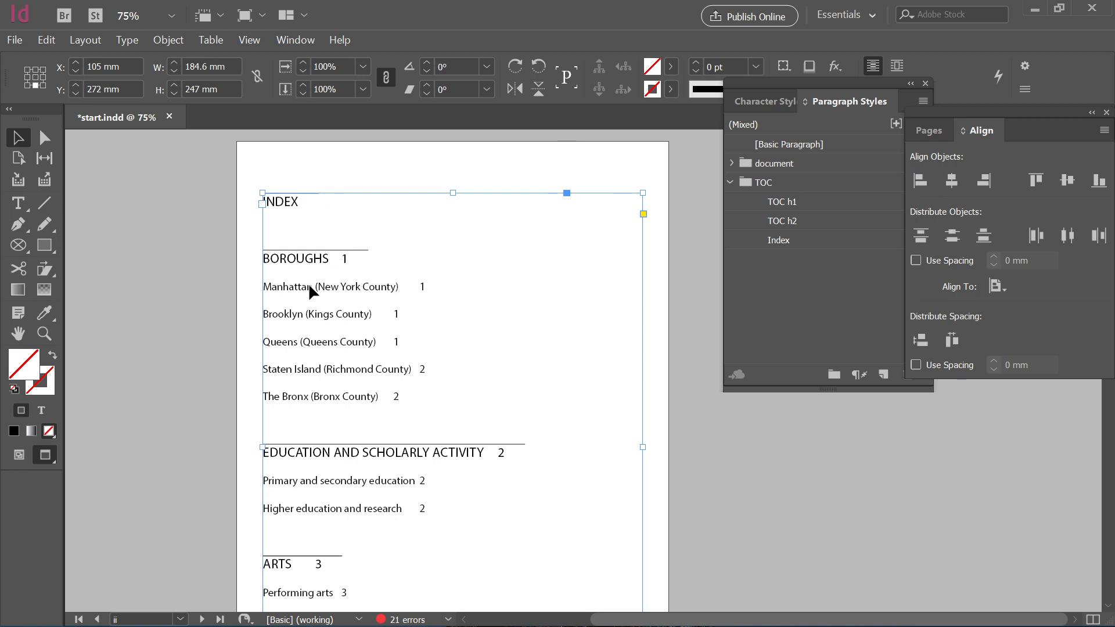
pyautogui.scroll(-5, 381, 451)
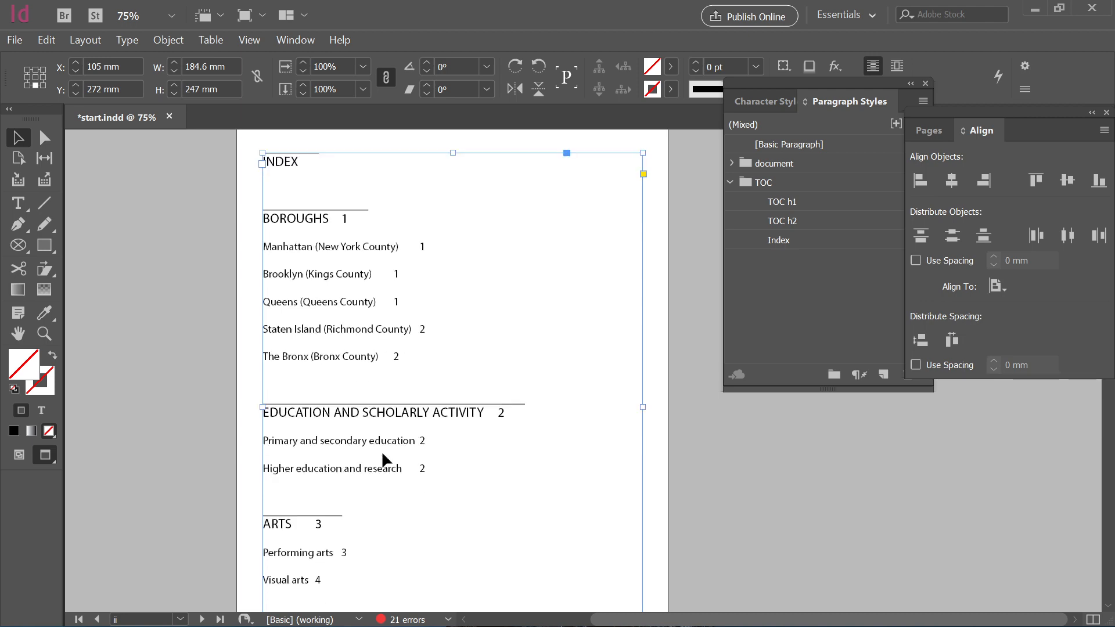
# Compare the table of contents entries on page ii with the headings on page 3, ending back on page ii.
pyautogui.scroll(2, 404, 401)
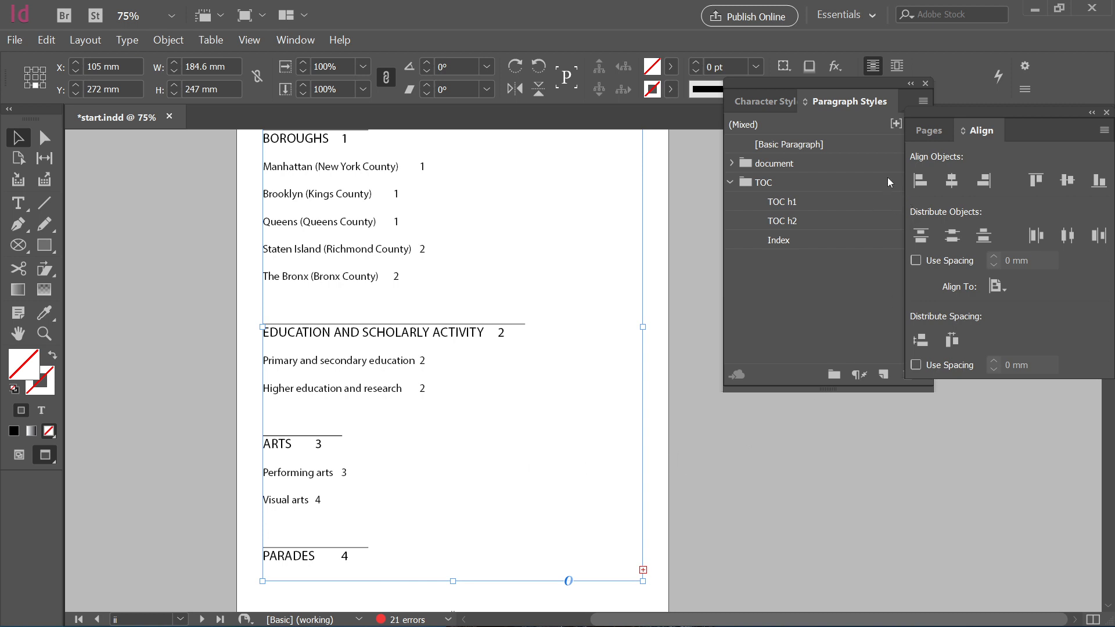
pyautogui.click(928, 130)
pyautogui.scroll(-3, 967, 311)
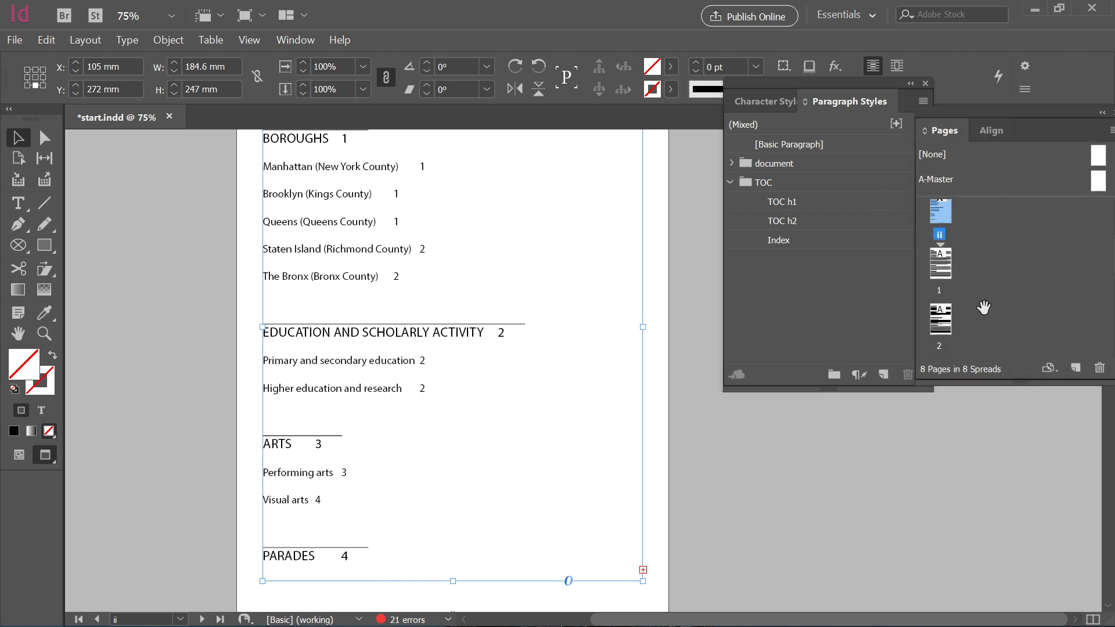
pyautogui.scroll(-2, 956, 329)
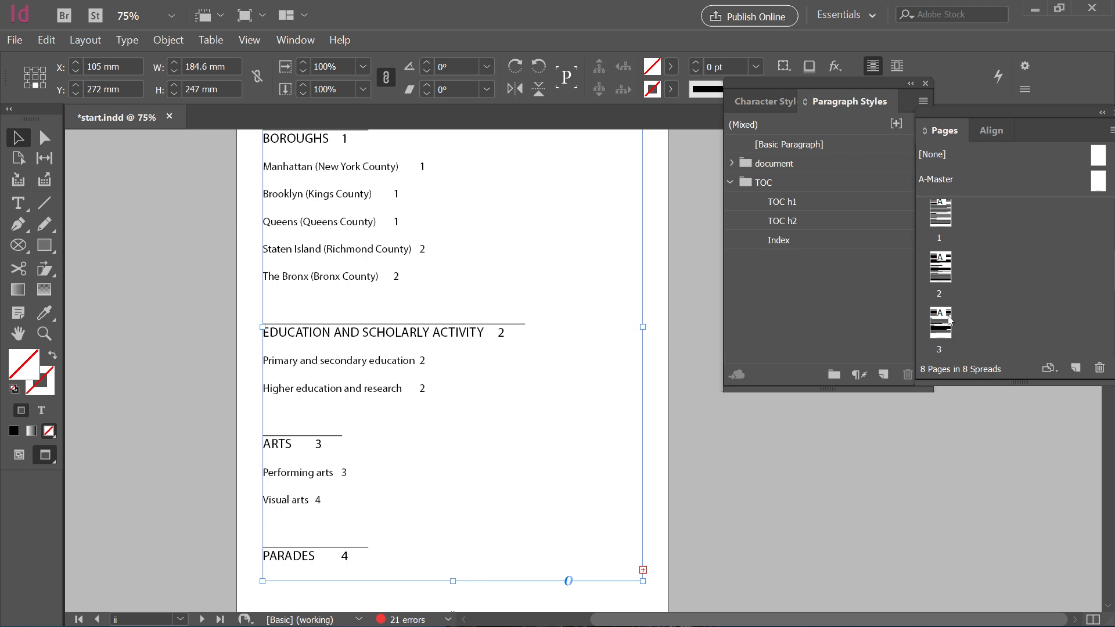
pyautogui.doubleClick(941, 322)
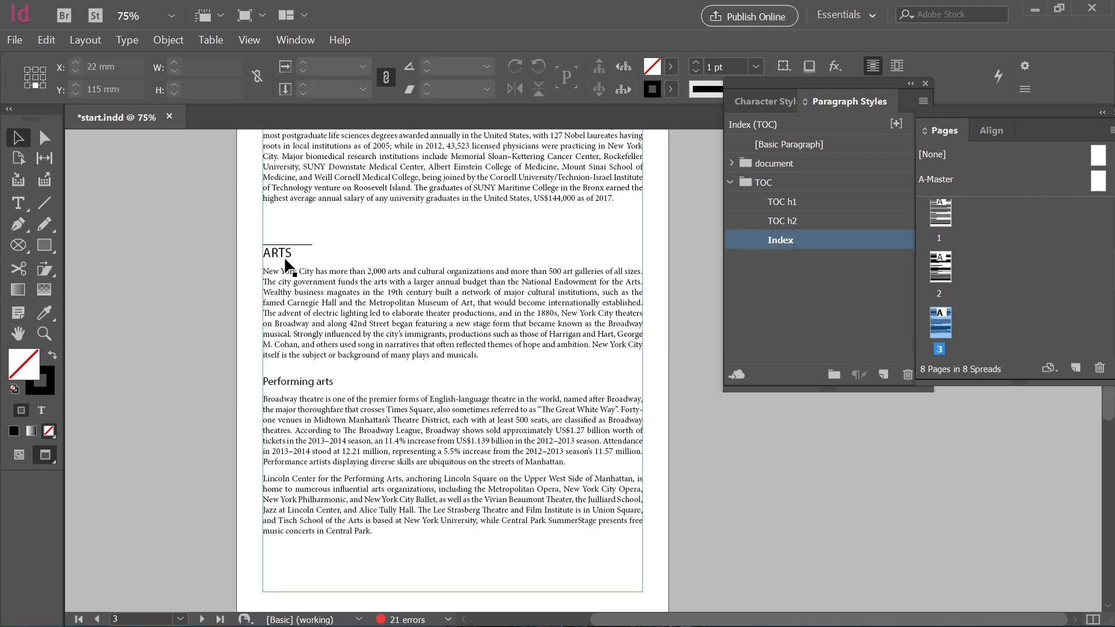
pyautogui.scroll(-1, 287, 257)
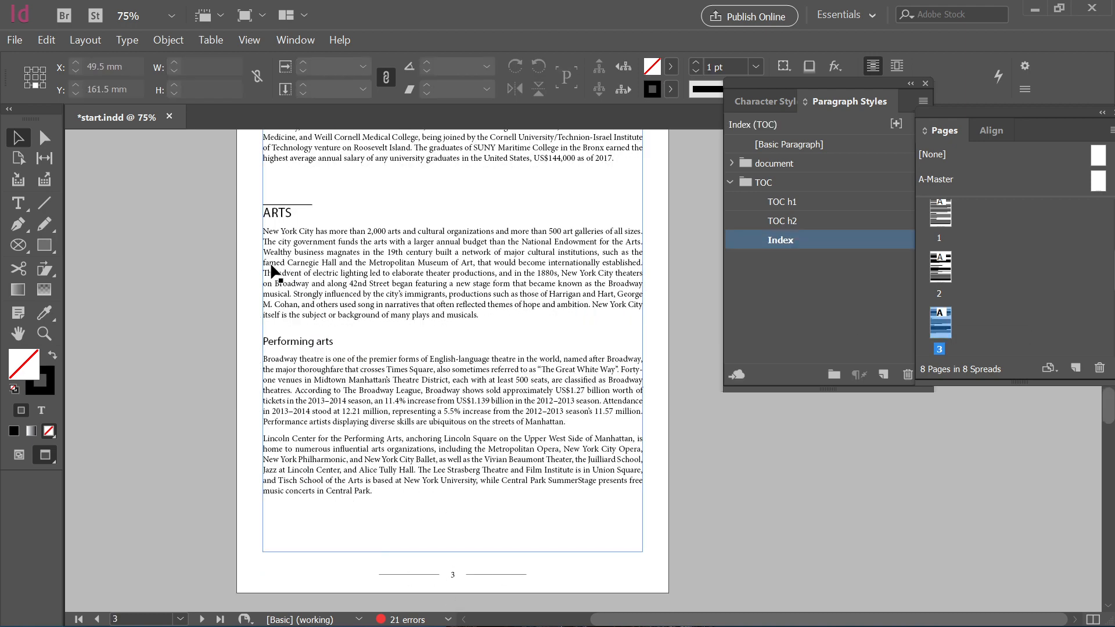
pyautogui.scroll(3, 325, 261)
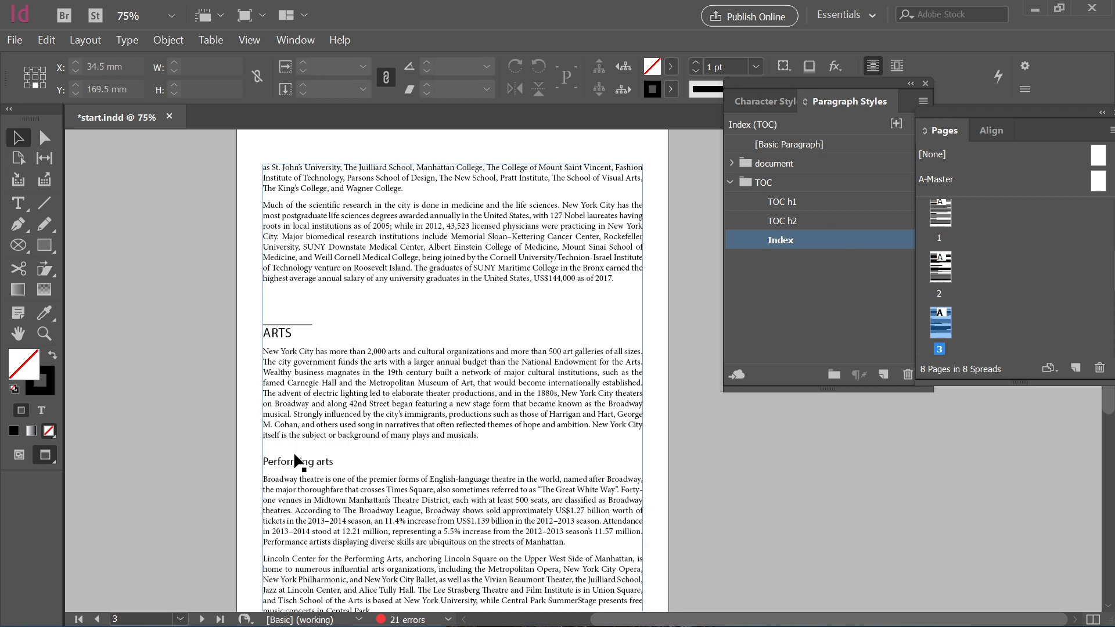
pyautogui.scroll(3, 952, 273)
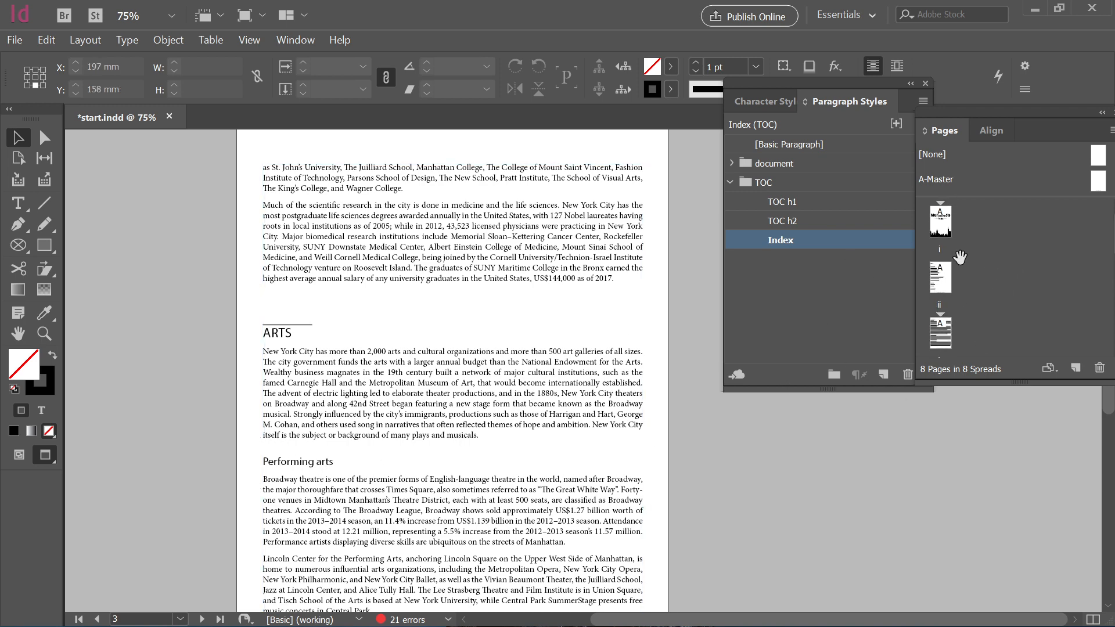
pyautogui.doubleClick(952, 281)
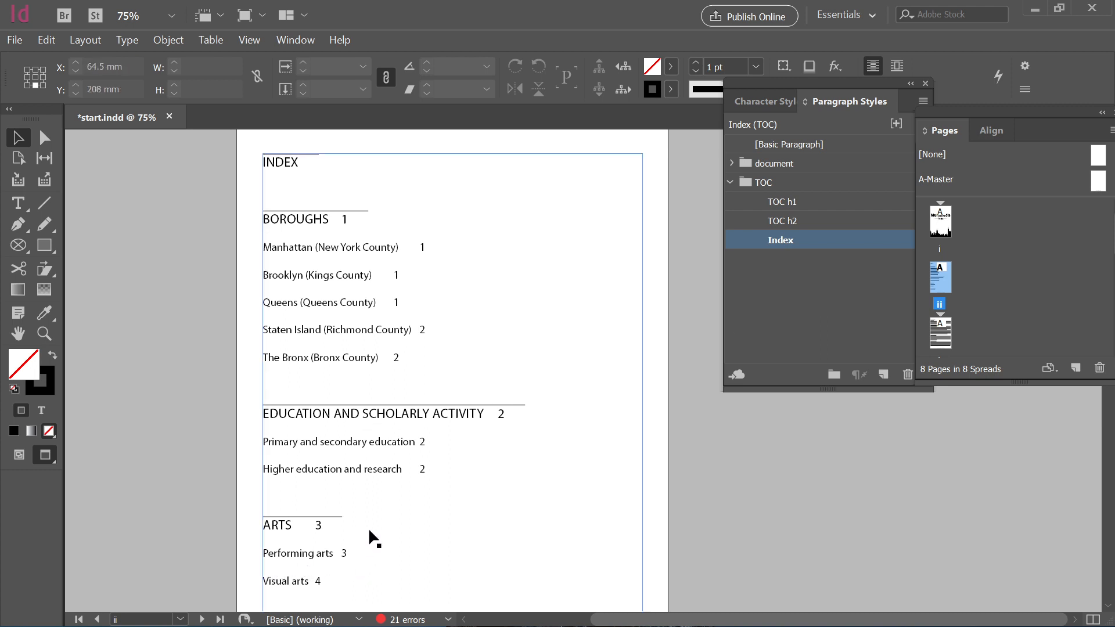
pyautogui.scroll(-3, 368, 527)
pyautogui.scroll(5, 370, 521)
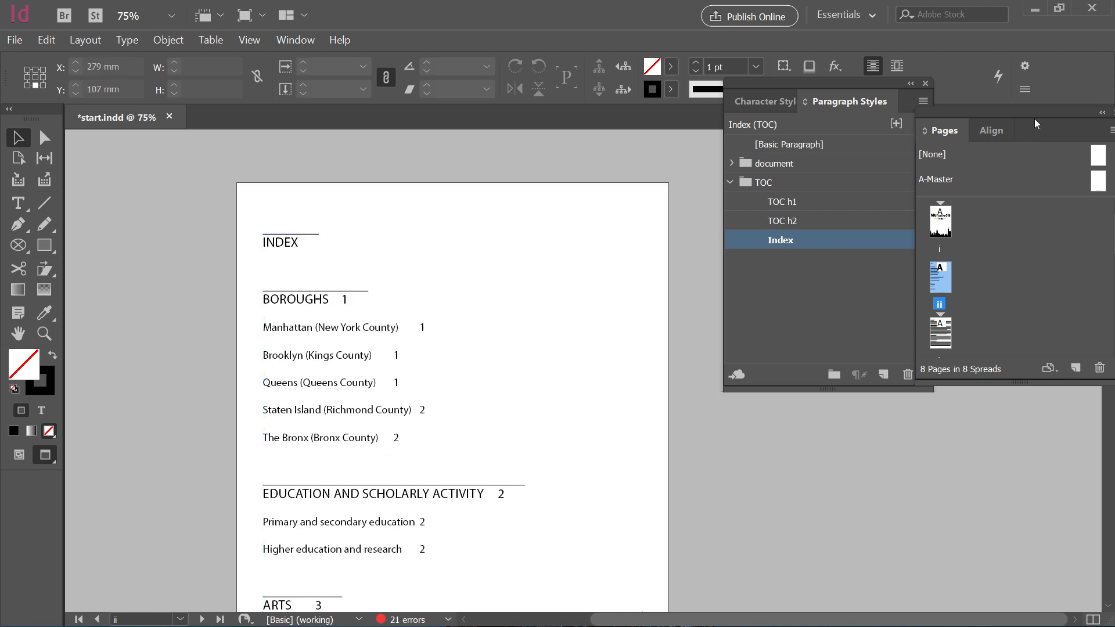
# Move the table of contents frame on page ii up by about 15 mm.
pyautogui.moveTo(1040, 114); pyautogui.dragTo(1067, 141)
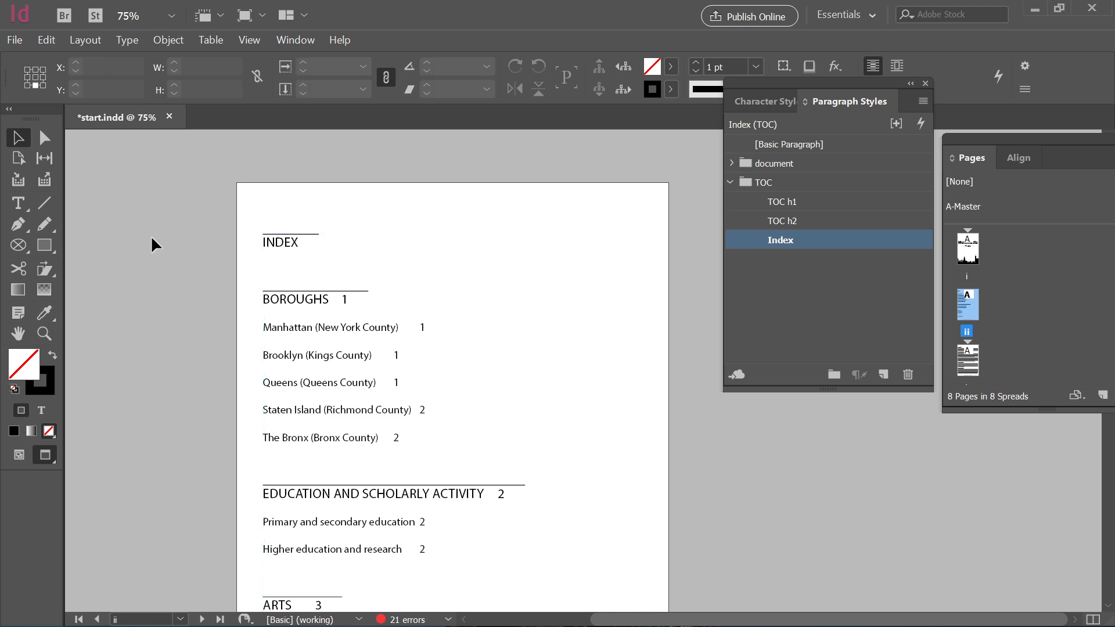
pyautogui.click(287, 235)
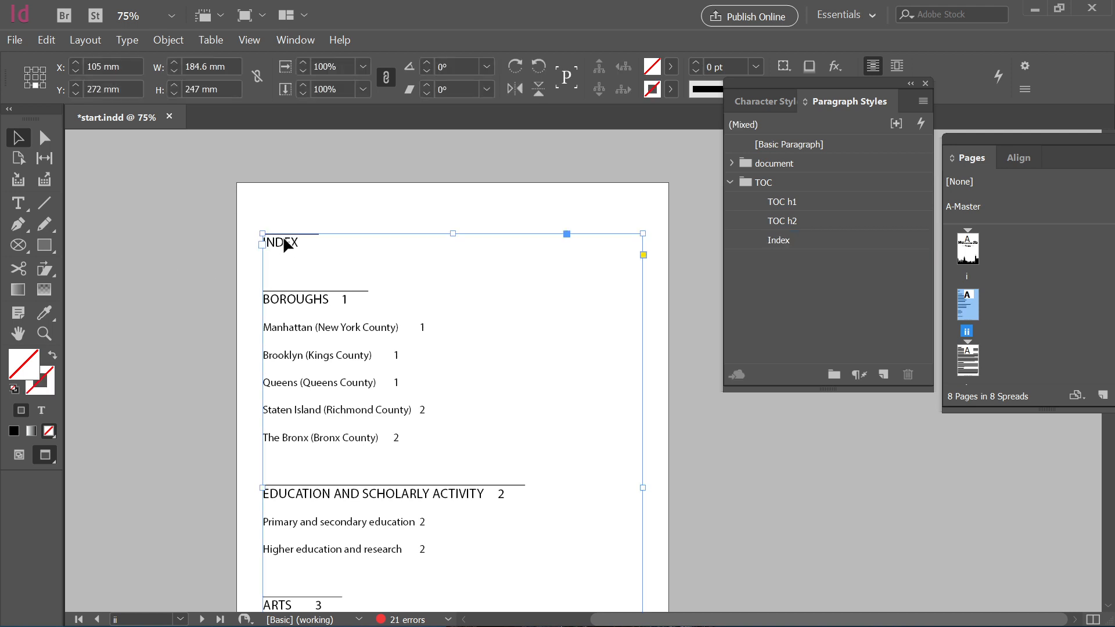
pyautogui.moveTo(284, 236); pyautogui.dragTo(288, 208)
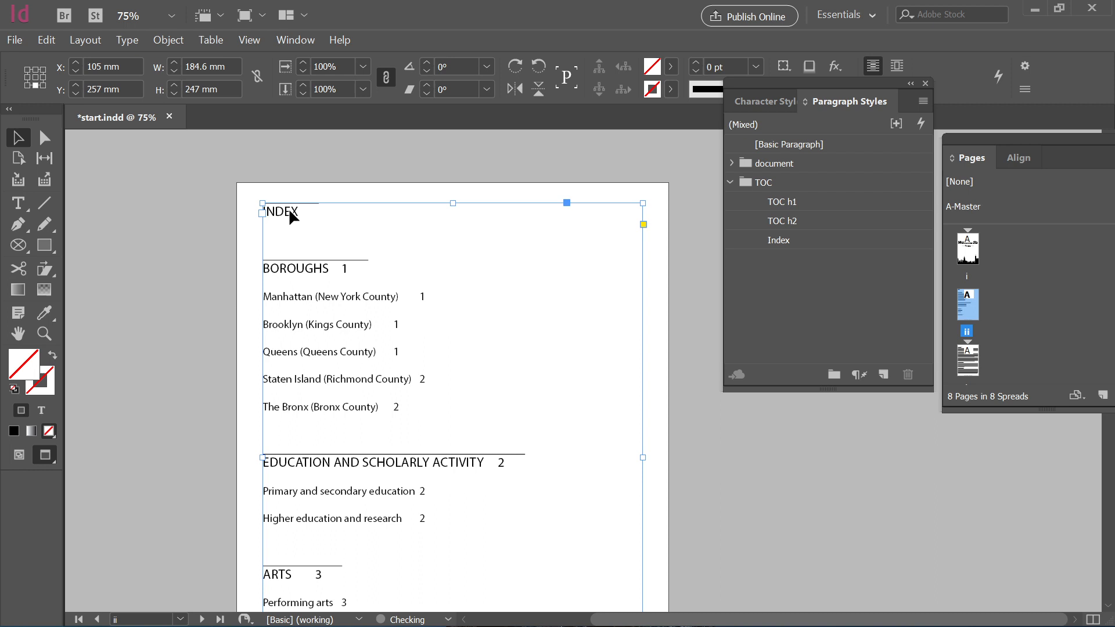
pyautogui.click(220, 235)
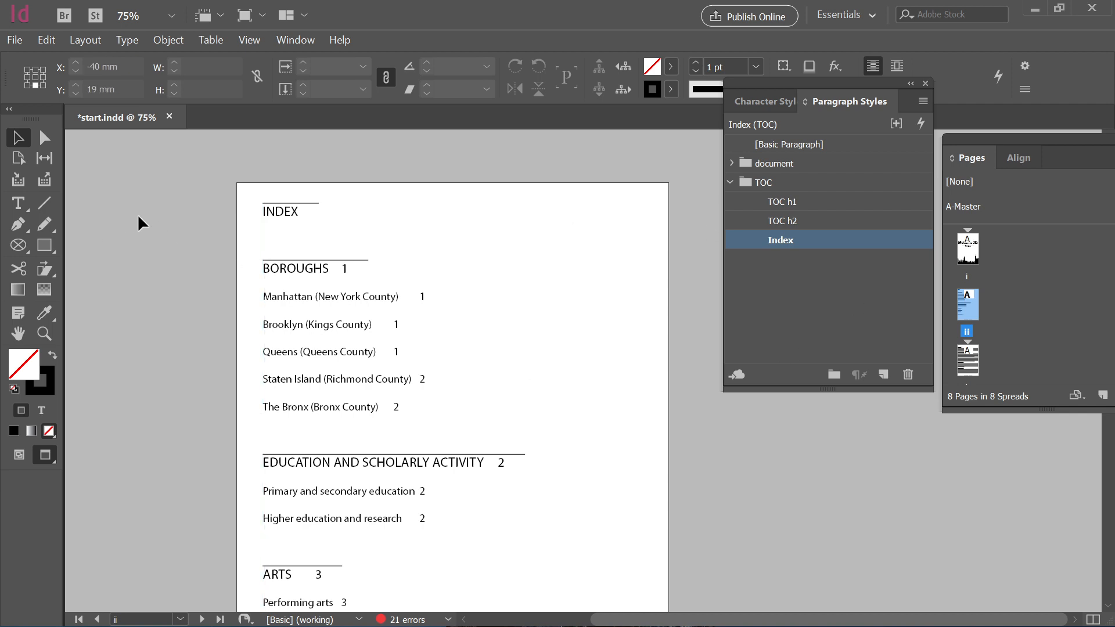
# Open the TOC group's Index paragraph style for editing and base it on [No Paragraph Style].
pyautogui.click(850, 285)
pyautogui.click(821, 248)
pyautogui.click(821, 251)
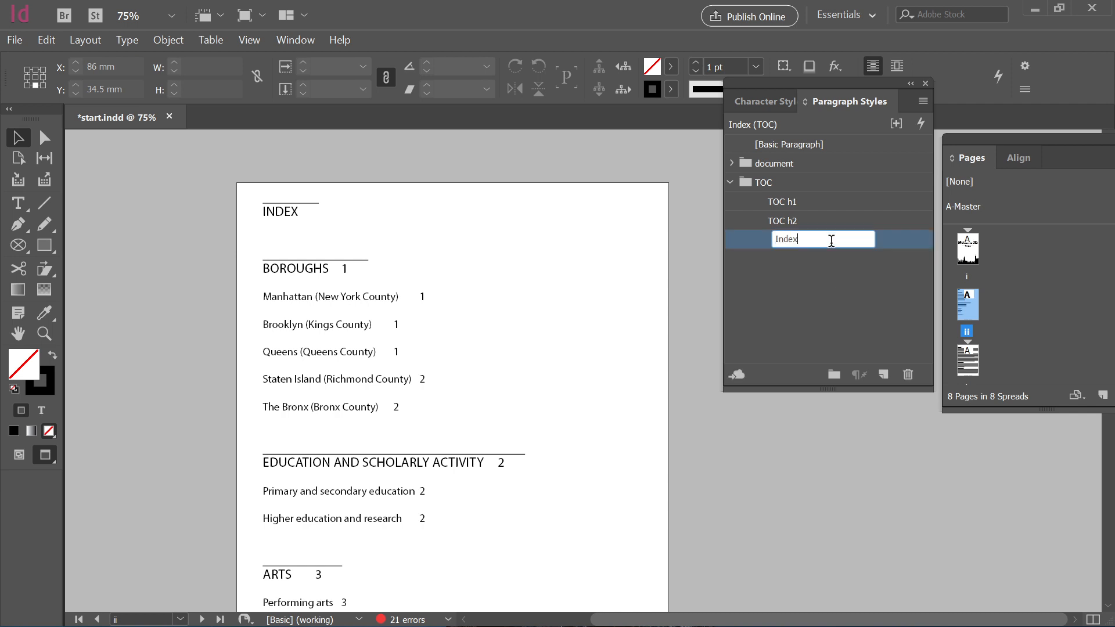
pyautogui.doubleClick(894, 242)
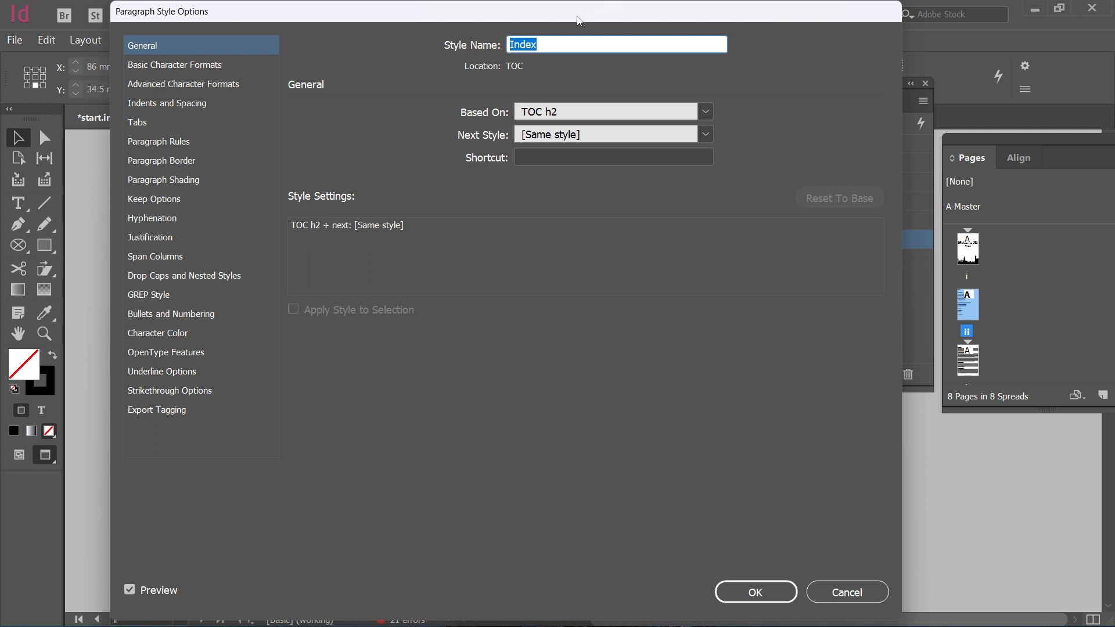
pyautogui.moveTo(580, 18); pyautogui.dragTo(820, 125)
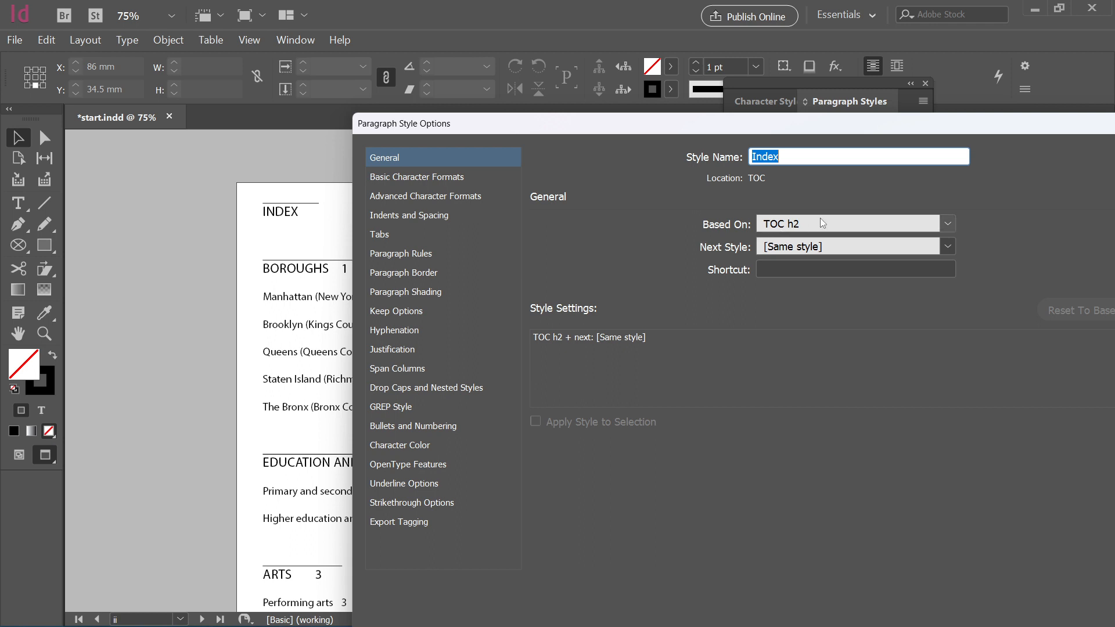
pyautogui.click(948, 223)
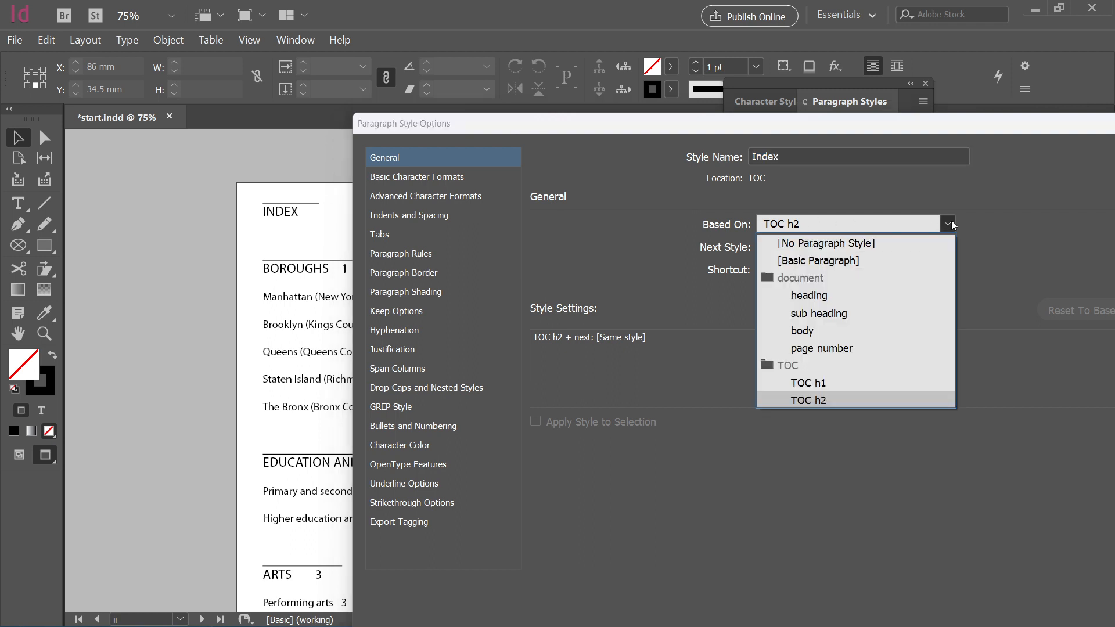
pyautogui.click(902, 248)
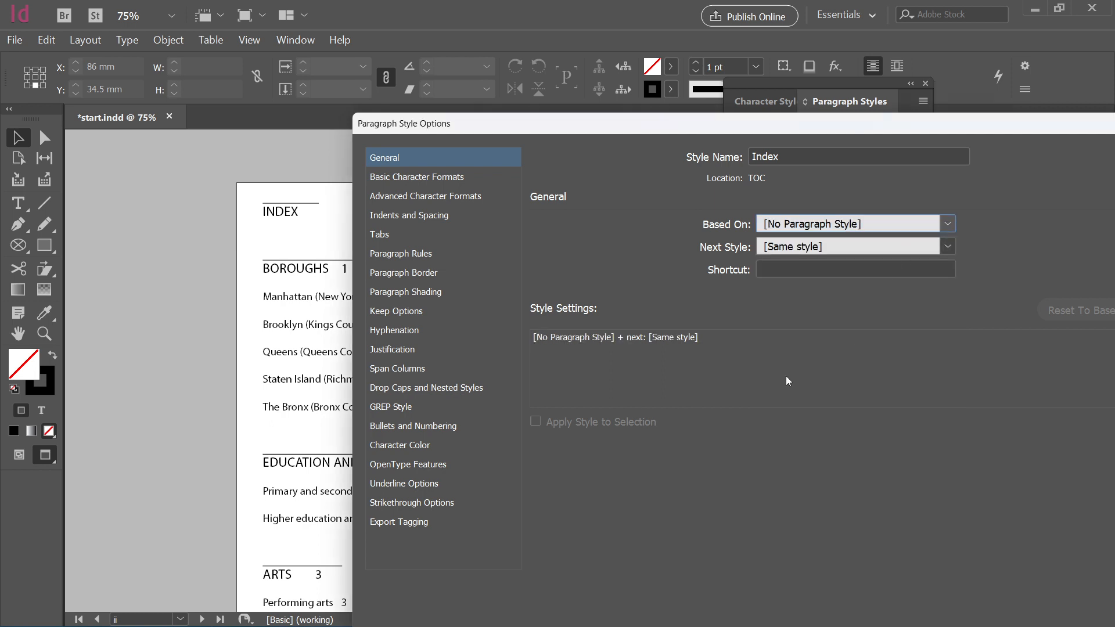
# Set the Index style's font family to Times New Roman and its font style to Bold.
pyautogui.click(450, 179)
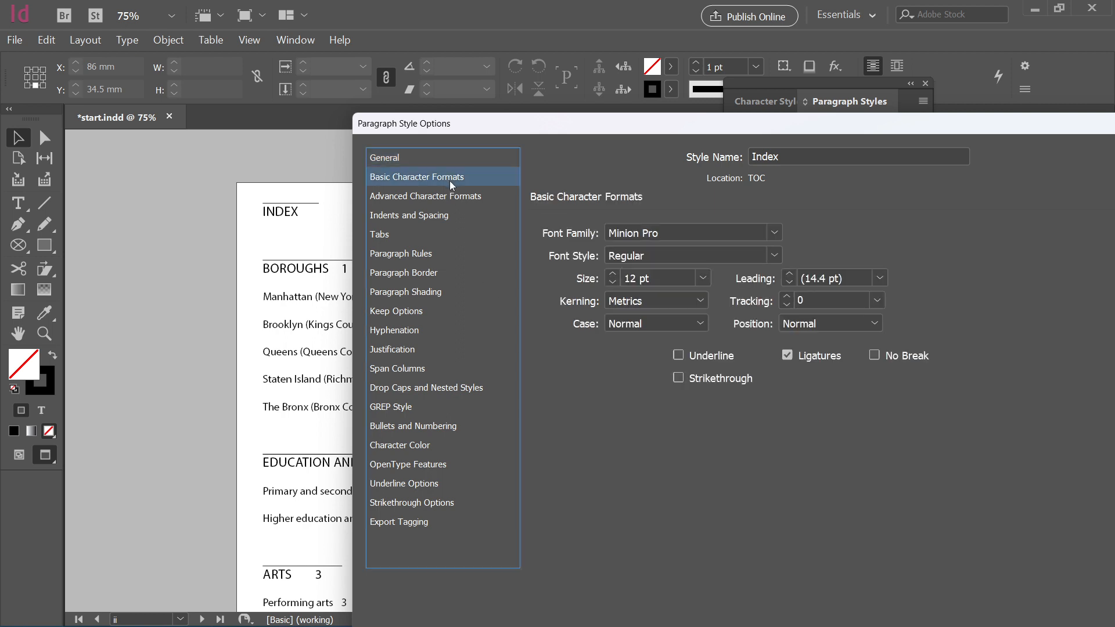
pyautogui.doubleClick(809, 153)
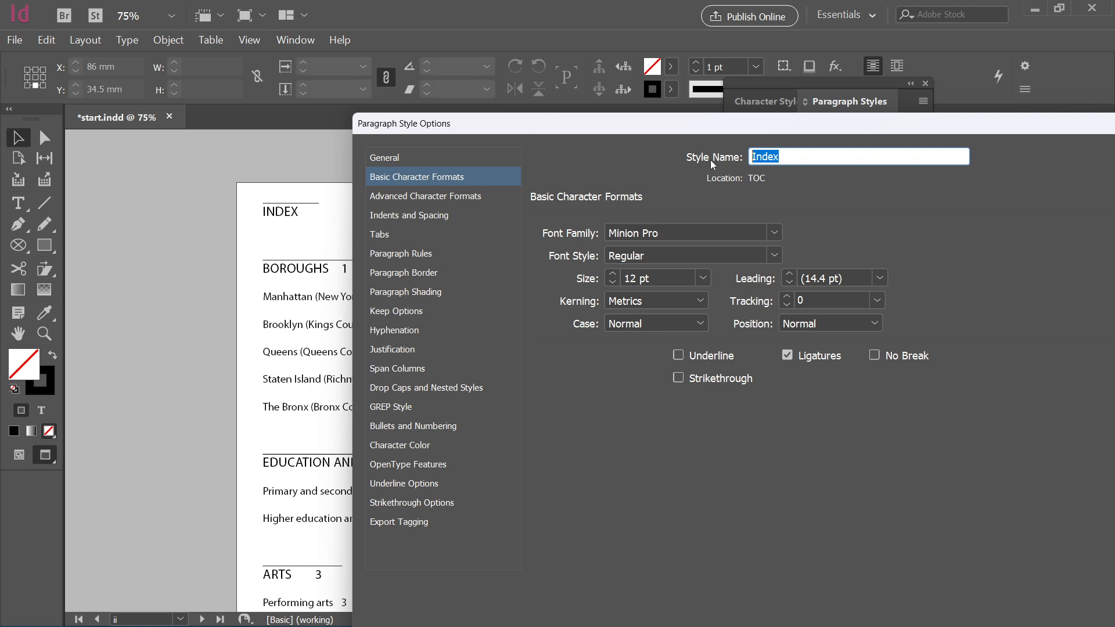
pyautogui.click(689, 233)
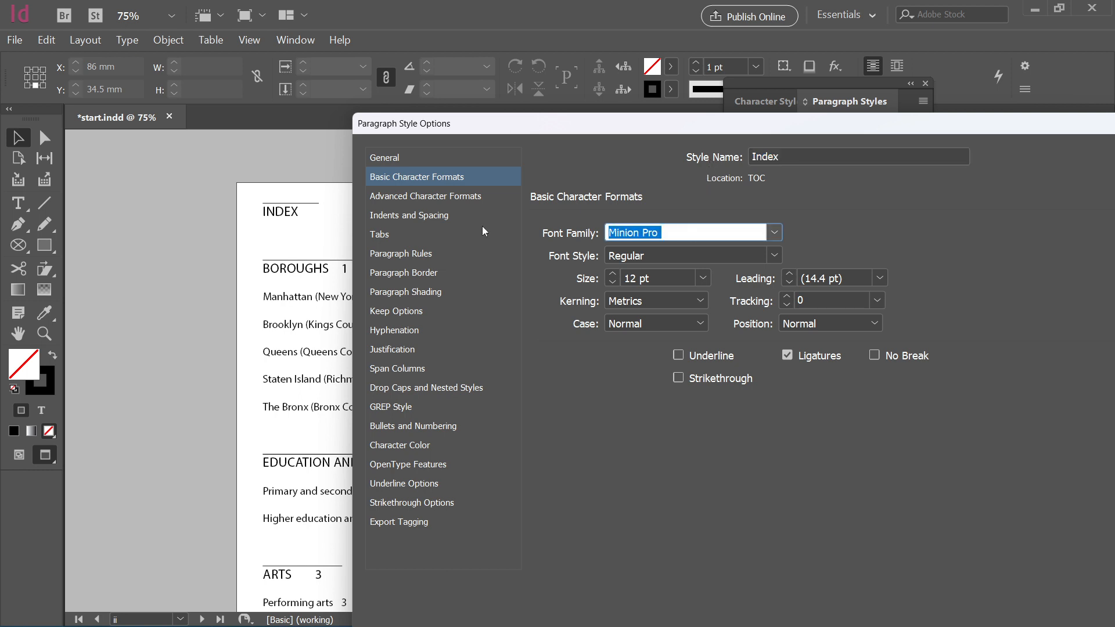
pyautogui.write('Times New Roman')
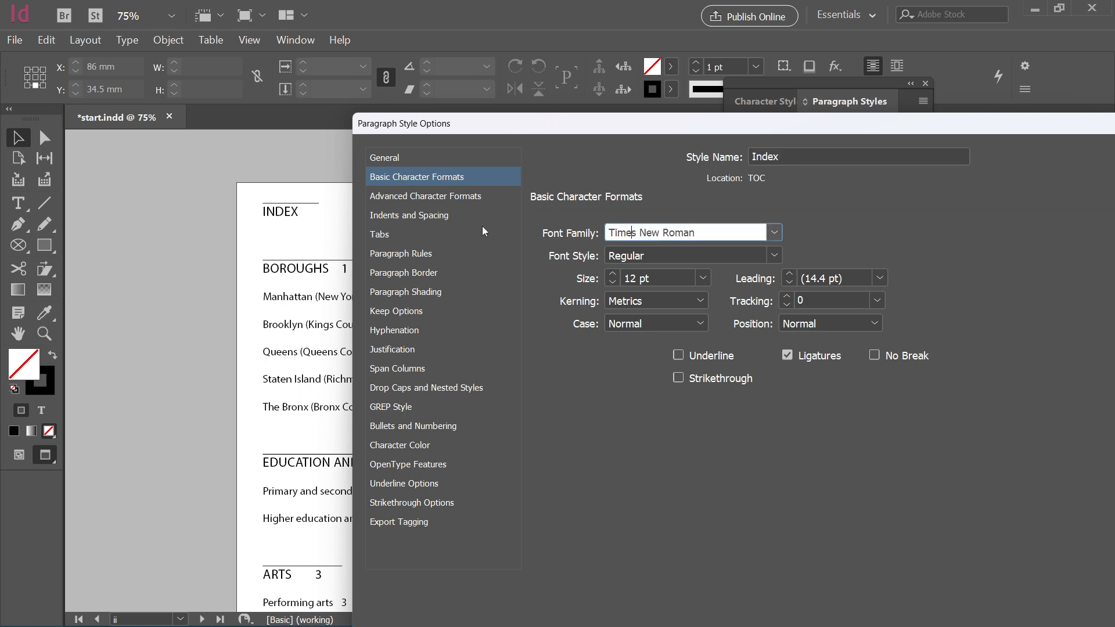
pyautogui.click(774, 255)
pyautogui.click(738, 316)
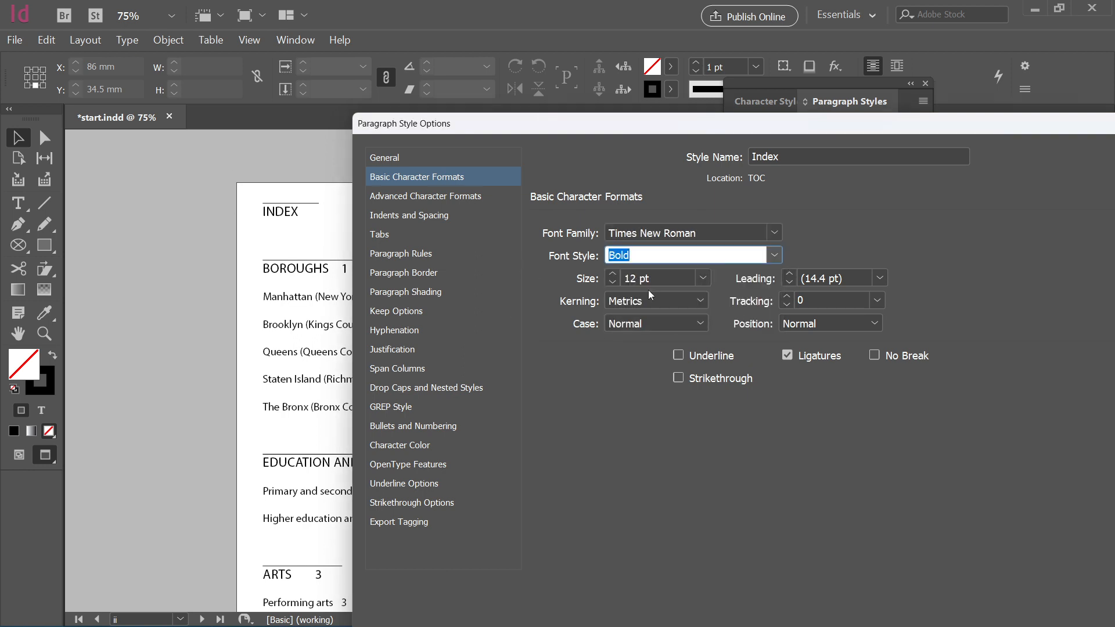
# Set the Index style's font size to 22 pt and keep its case at Normal.
pyautogui.keyDown('shift'); pyautogui.click(614, 273); pyautogui.keyUp('shift')
pyautogui.keyDown('shift'); pyautogui.click(614, 273); pyautogui.keyUp('shift')
pyautogui.keyDown('shift'); pyautogui.click(613, 283); pyautogui.keyUp('shift')
pyautogui.keyDown('shift'); pyautogui.click(613, 283); pyautogui.keyUp('shift')
pyautogui.click(614, 274)
pyautogui.click(614, 274)
pyautogui.click(661, 323)
pyautogui.press('Escape')
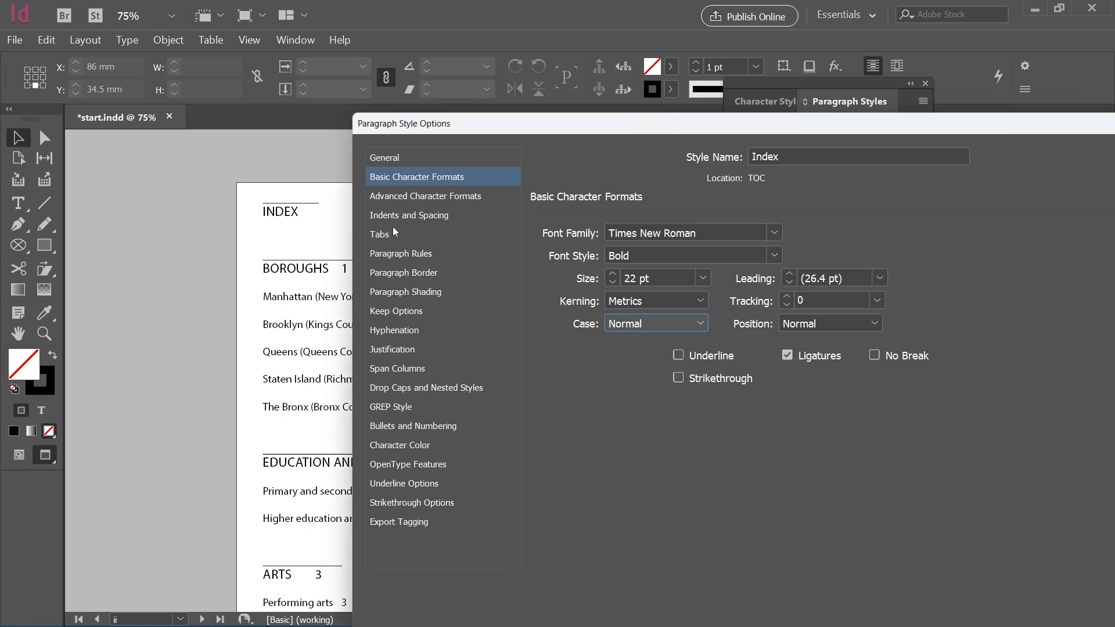
# Set the Index style's paragraph alignment to Center.
pyautogui.click(408, 200)
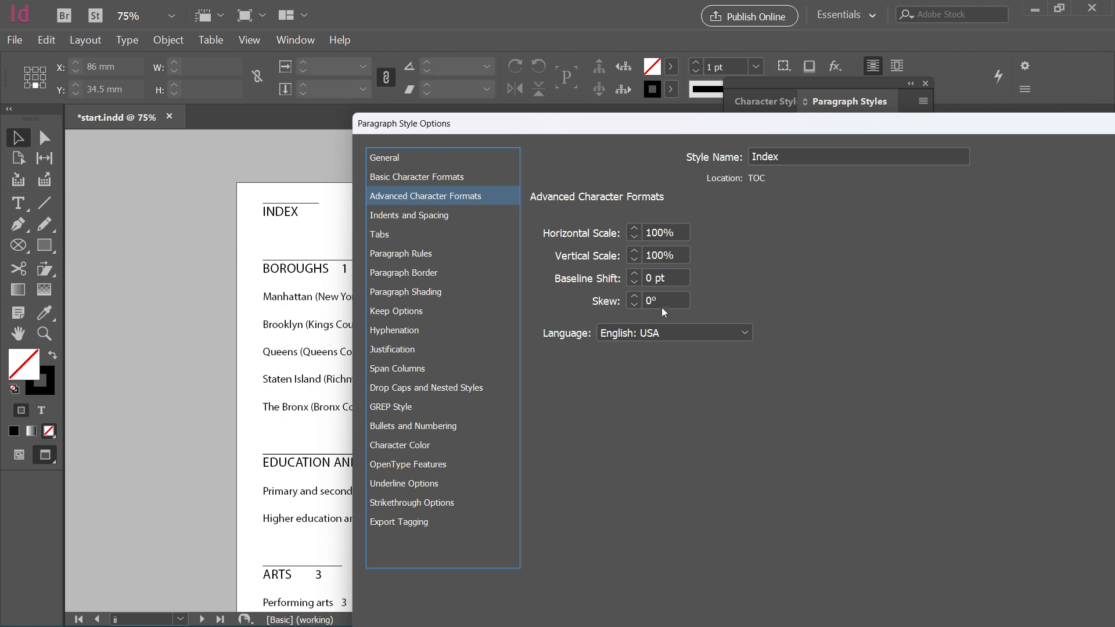
pyautogui.click(403, 215)
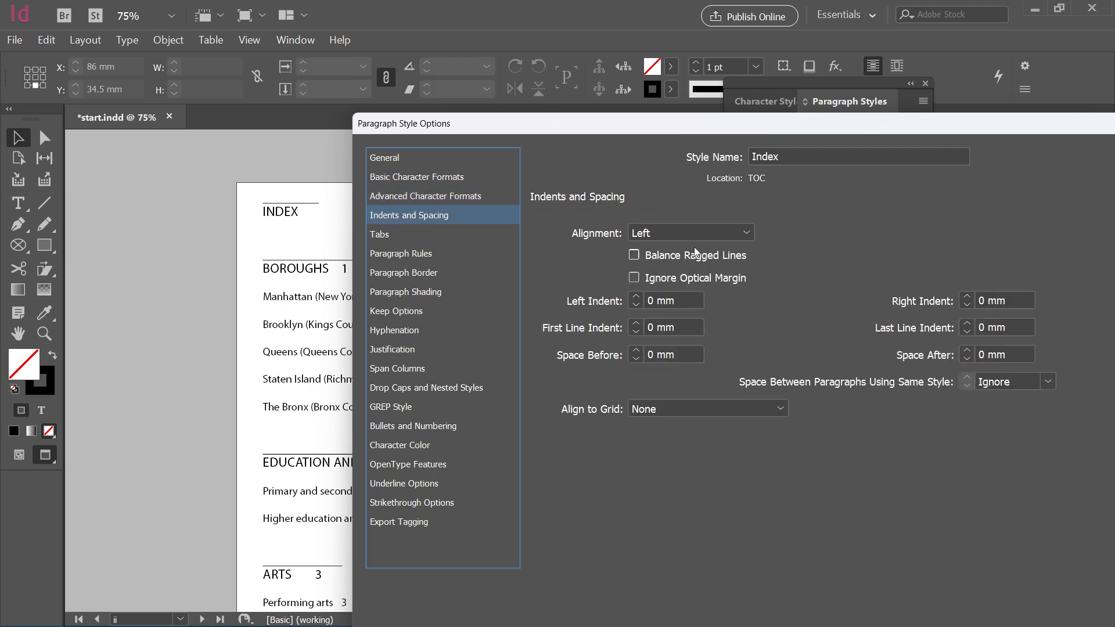
pyautogui.click(694, 233)
pyautogui.click(694, 269)
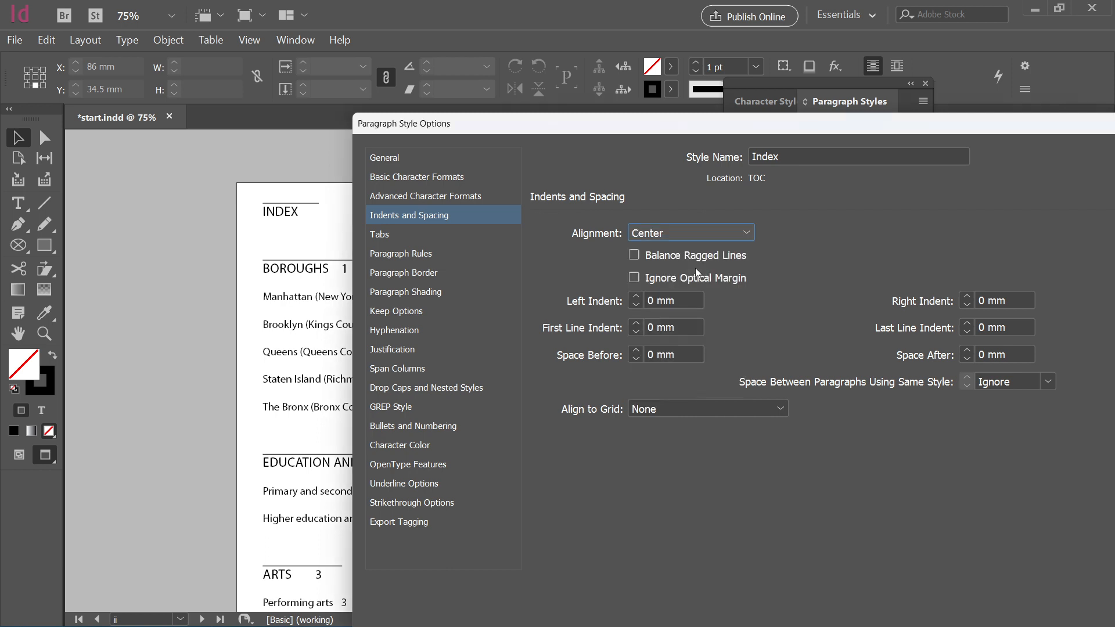
# Review the Index style's general settings, keep it based on [No Paragraph Style], and save the style.
pyautogui.moveTo(765, 132); pyautogui.dragTo(601, 21)
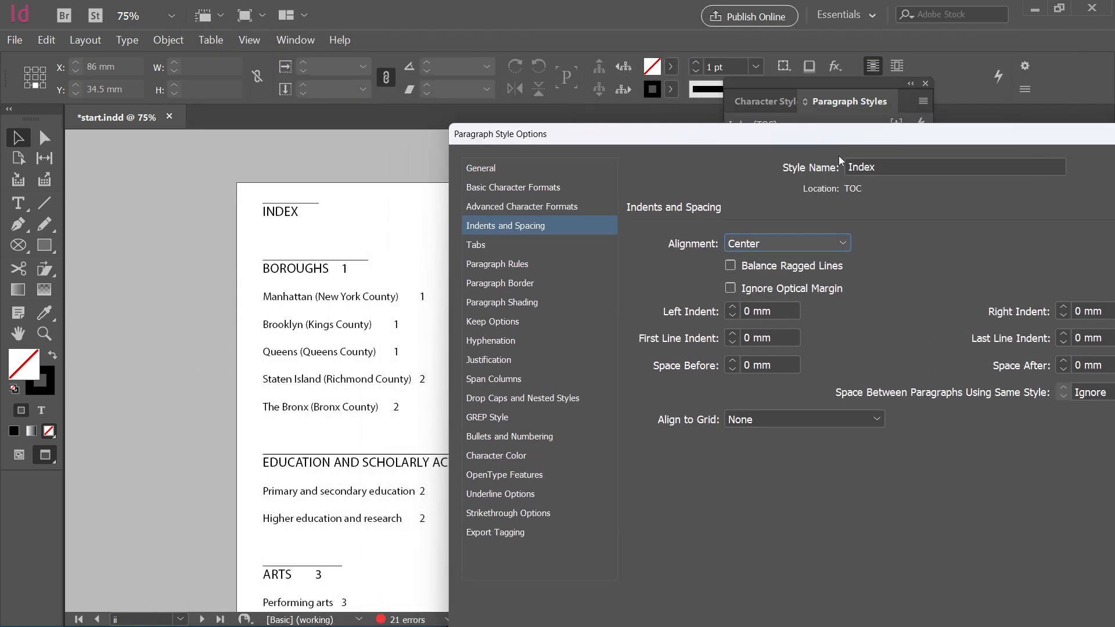
pyautogui.moveTo(843, 136); pyautogui.dragTo(636, 52)
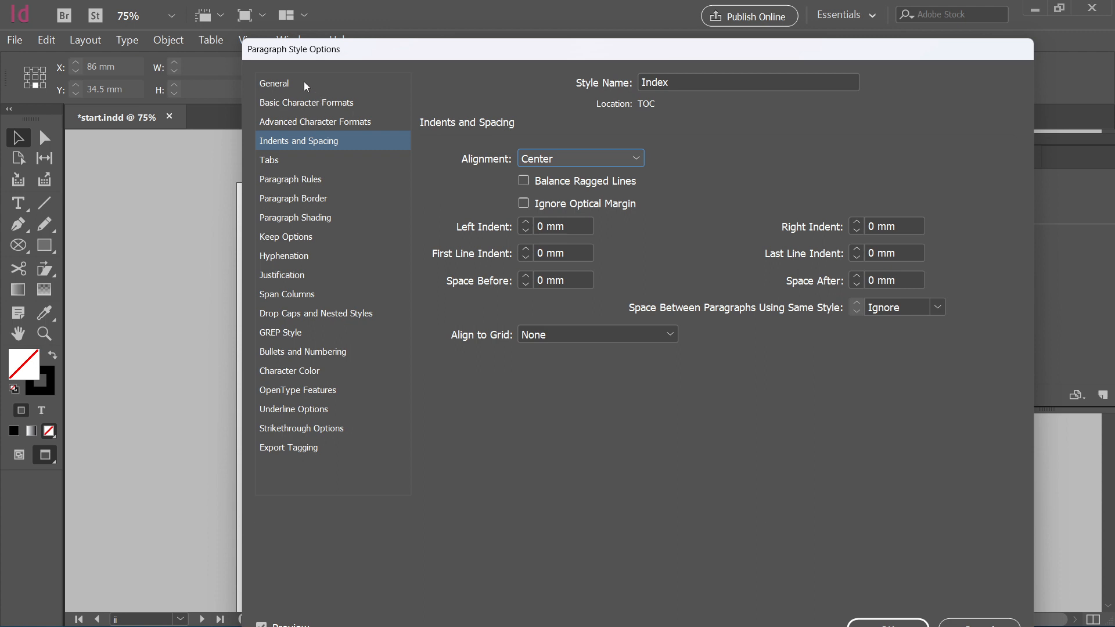
pyautogui.click(290, 85)
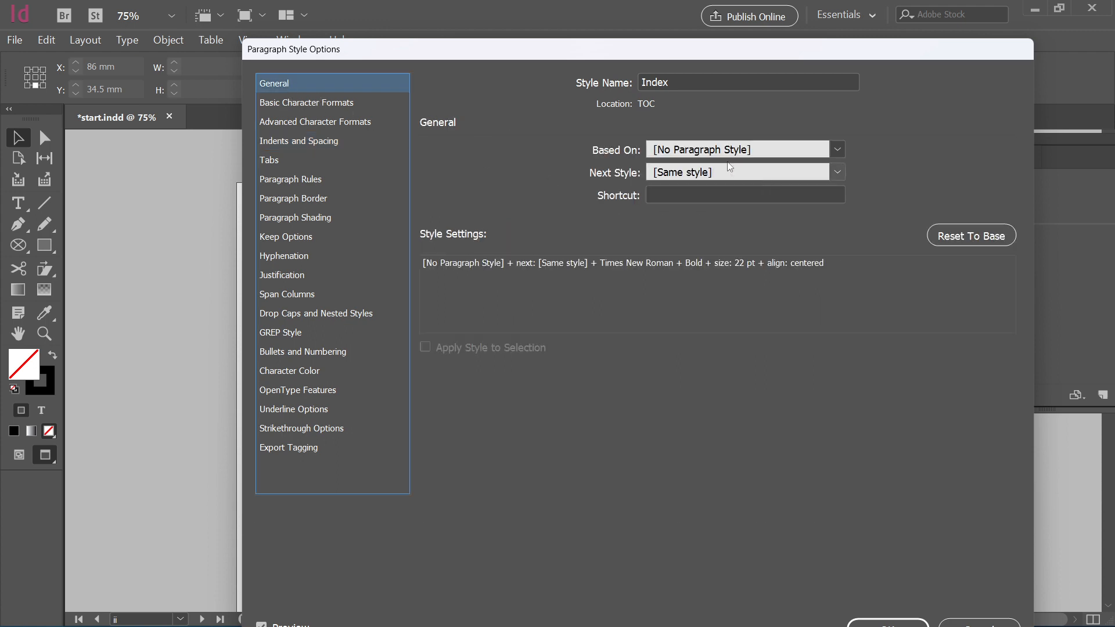
pyautogui.click(838, 149)
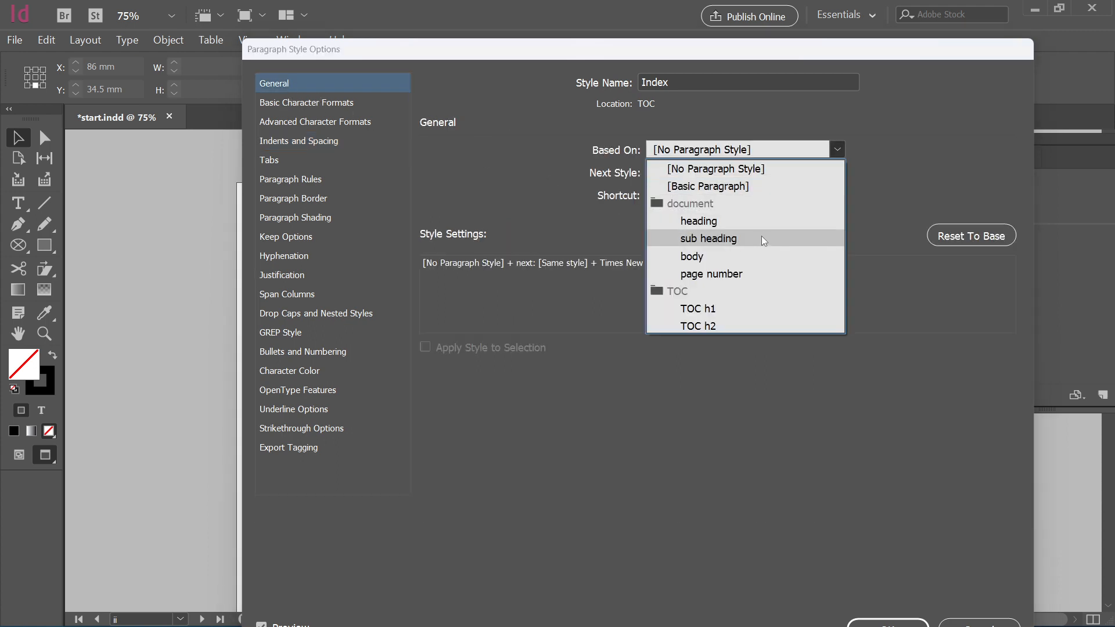
pyautogui.click(968, 360)
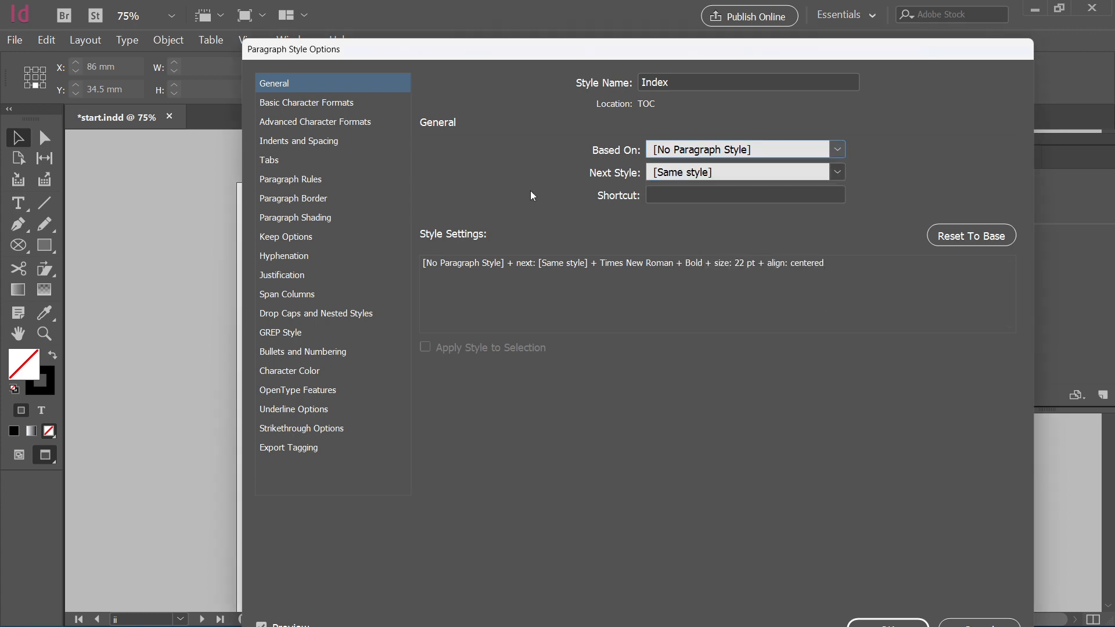
pyautogui.moveTo(852, 62); pyautogui.dragTo(849, 17)
pyautogui.click(883, 588)
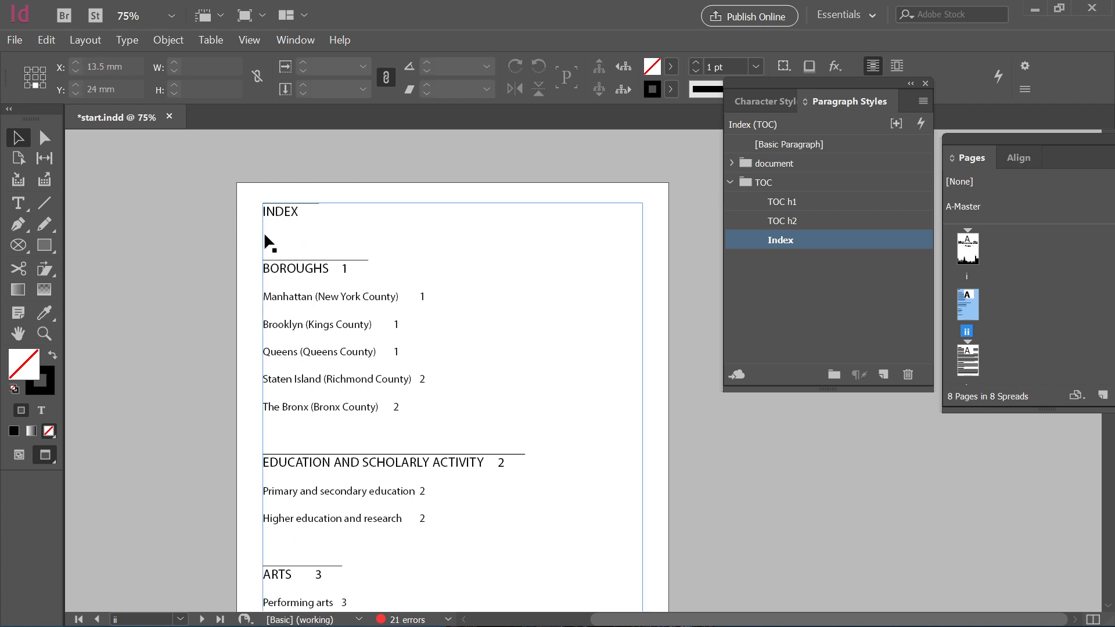
# Base the TOC h2 paragraph style on [No Paragraph Style].
pyautogui.click(862, 298)
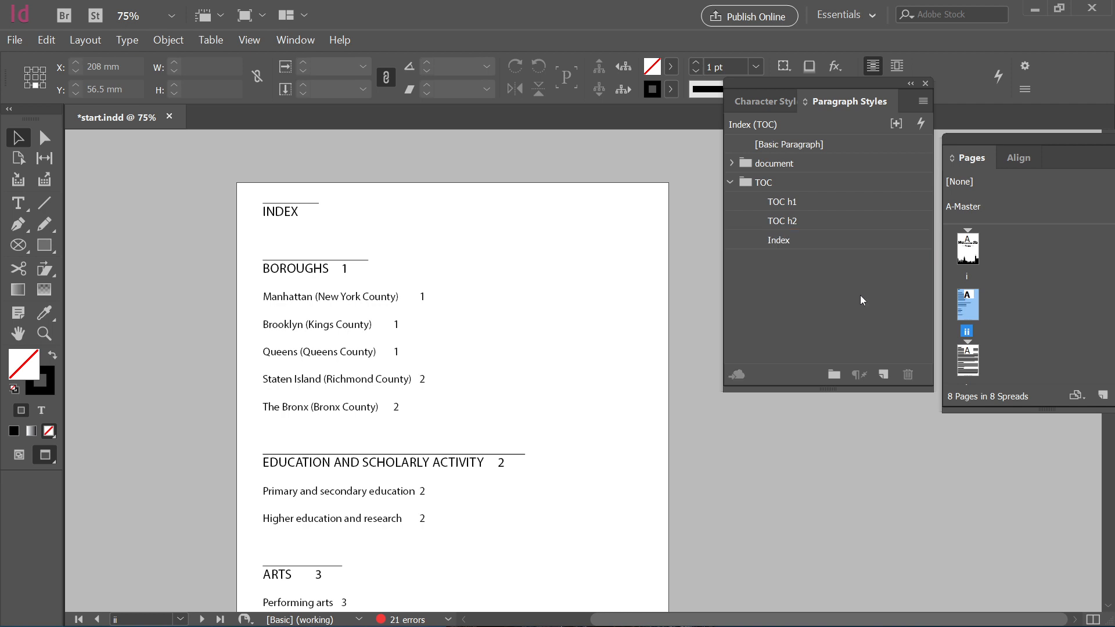
pyautogui.doubleClick(781, 221)
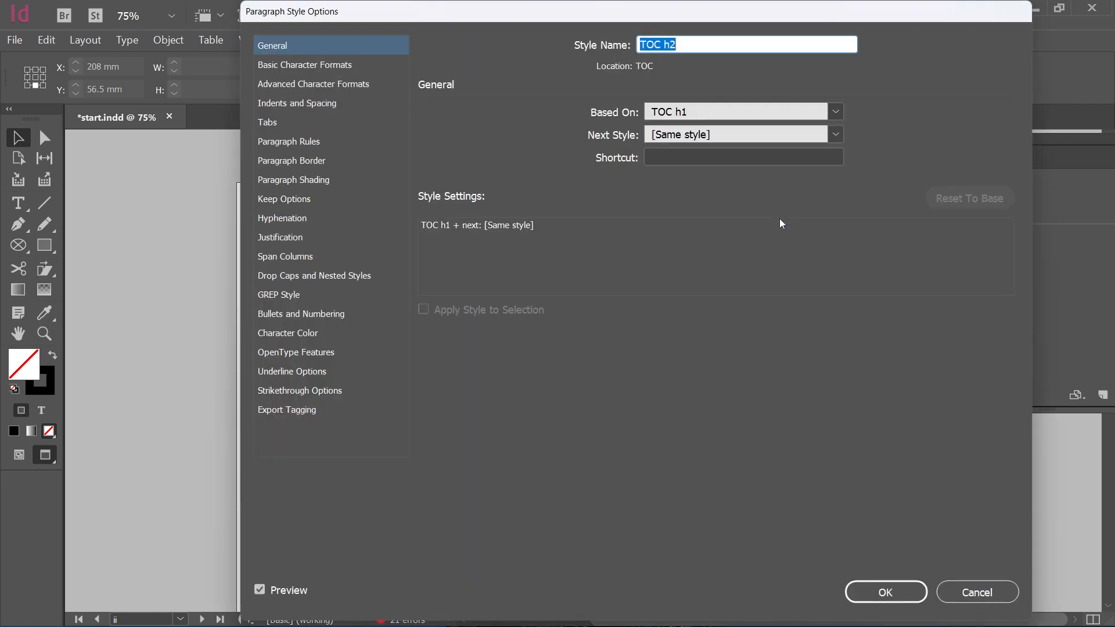
pyautogui.moveTo(685, 14); pyautogui.dragTo(770, 113)
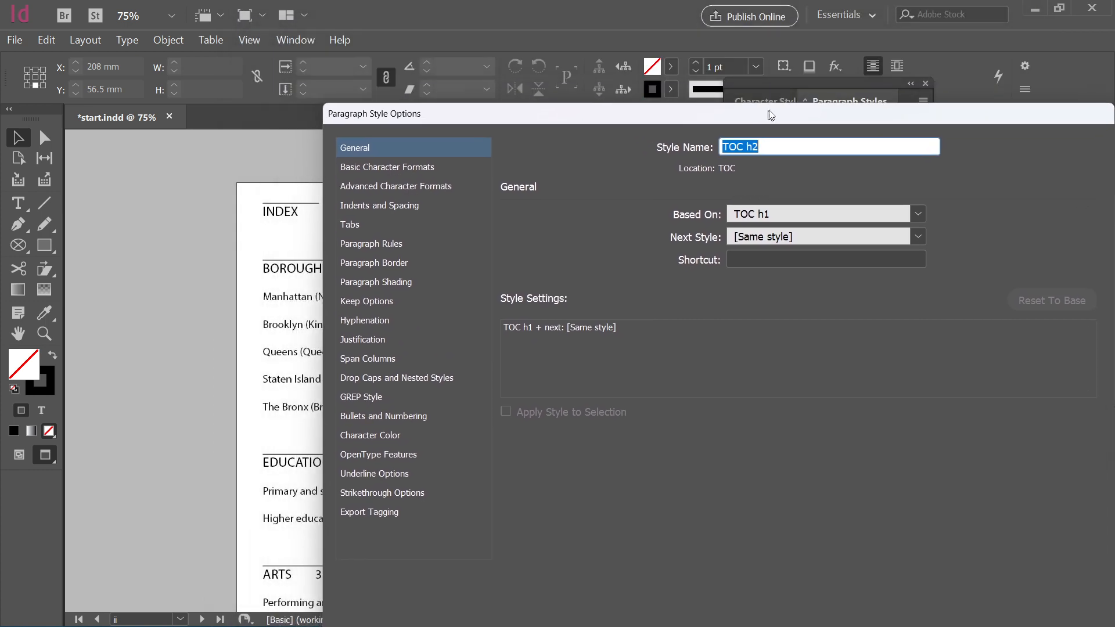
pyautogui.click(919, 212)
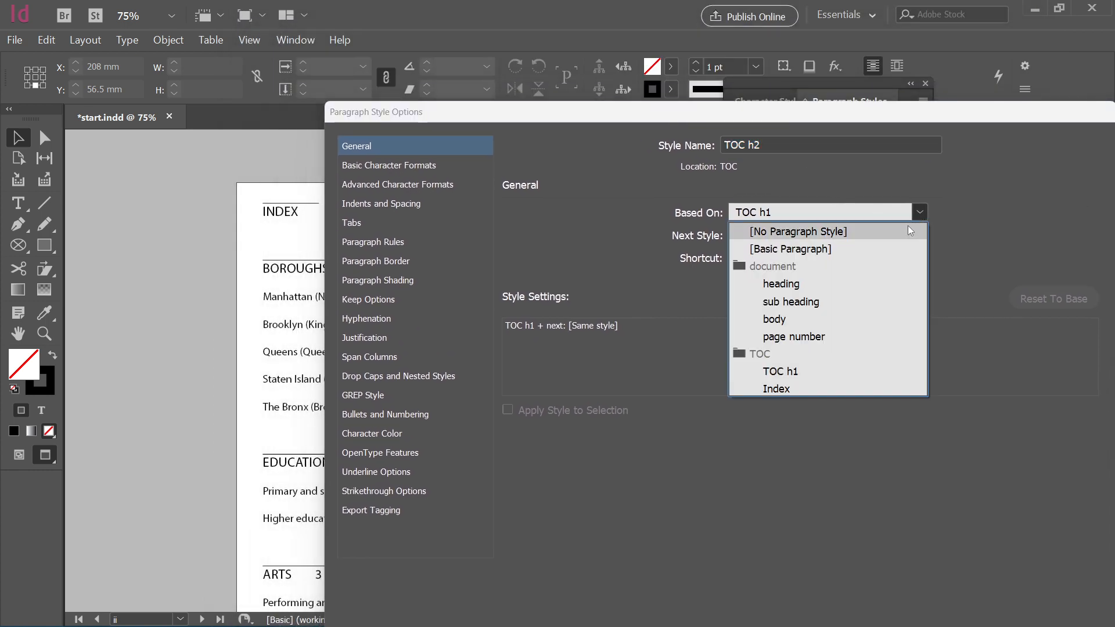
pyautogui.click(869, 235)
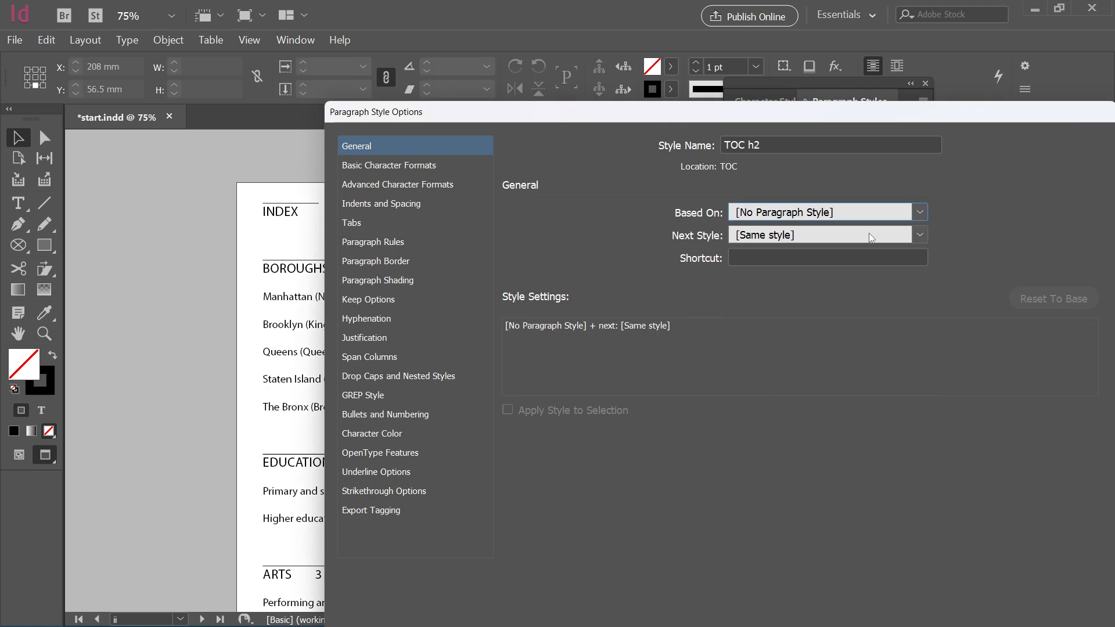
# Set the TOC h2 style's font family to Lato and its font style to Bold.
pyautogui.click(381, 166)
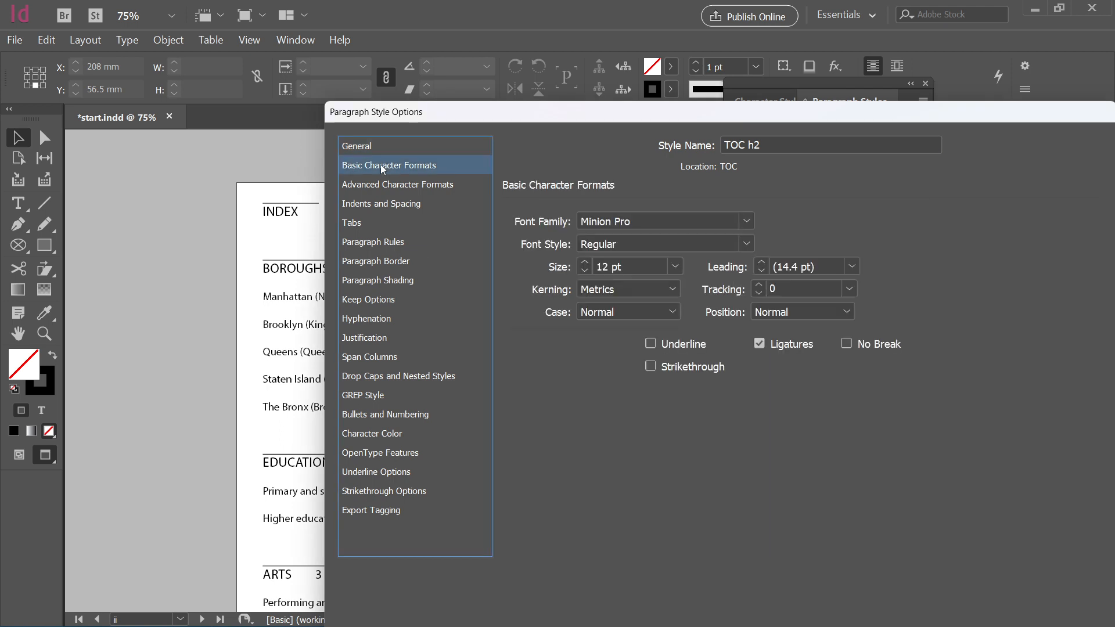
pyautogui.click(649, 220)
pyautogui.moveTo(650, 220); pyautogui.dragTo(532, 220)
pyautogui.write('Lato')
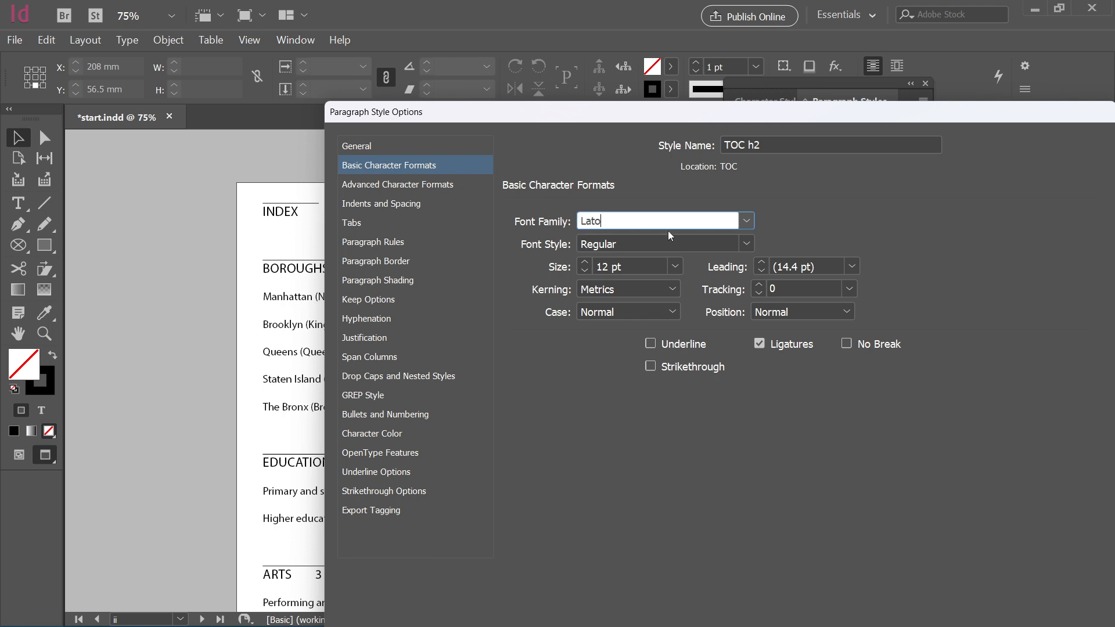
pyautogui.click(746, 244)
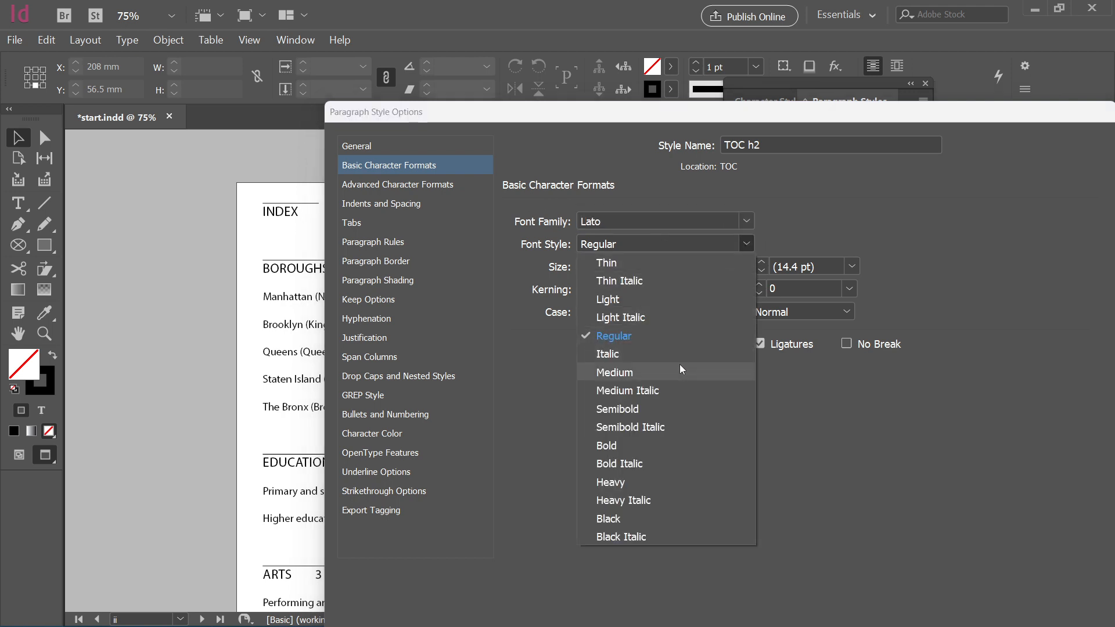
pyautogui.click(638, 446)
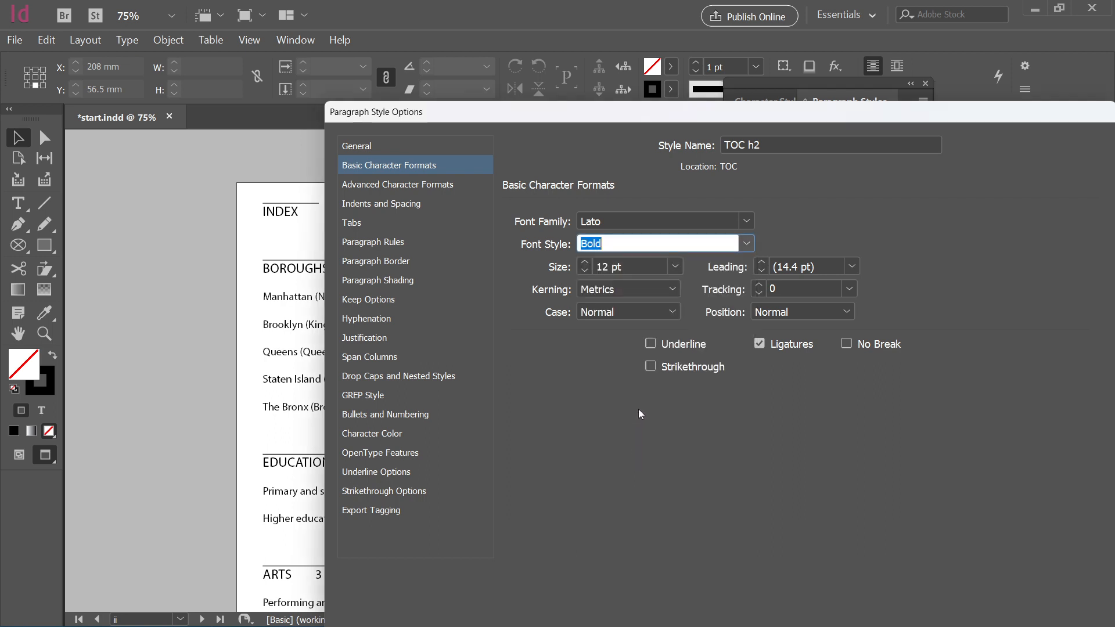
# Set the TOC h2 style's font size to 14 pt, check its indents and spacing, and save the style.
pyautogui.click(585, 263)
pyautogui.click(585, 262)
pyautogui.click(585, 263)
pyautogui.click(584, 272)
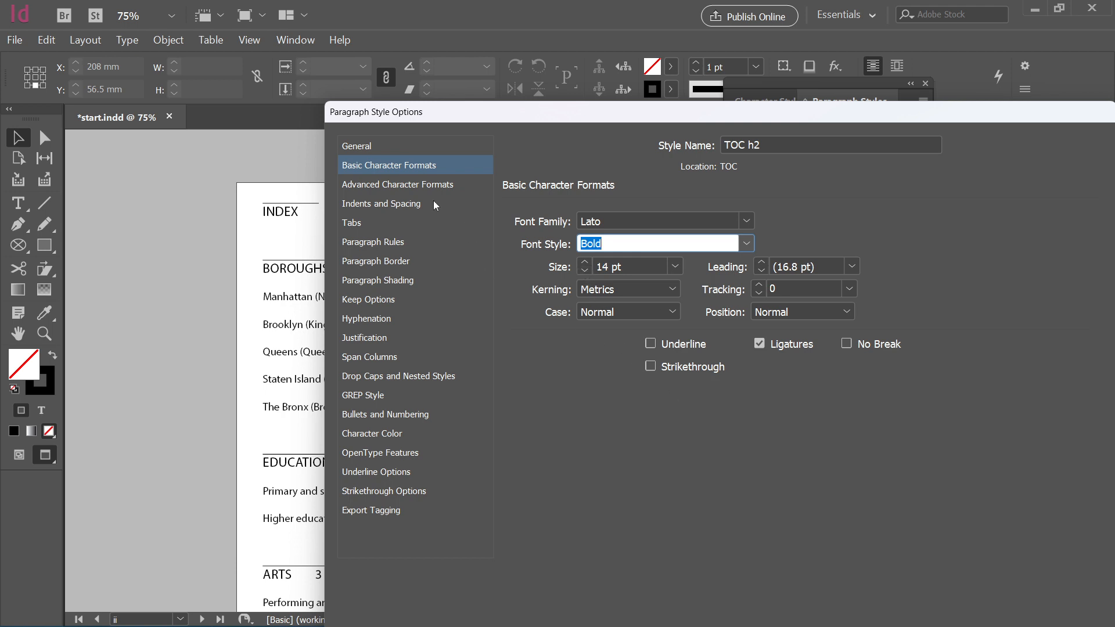
pyautogui.click(421, 184)
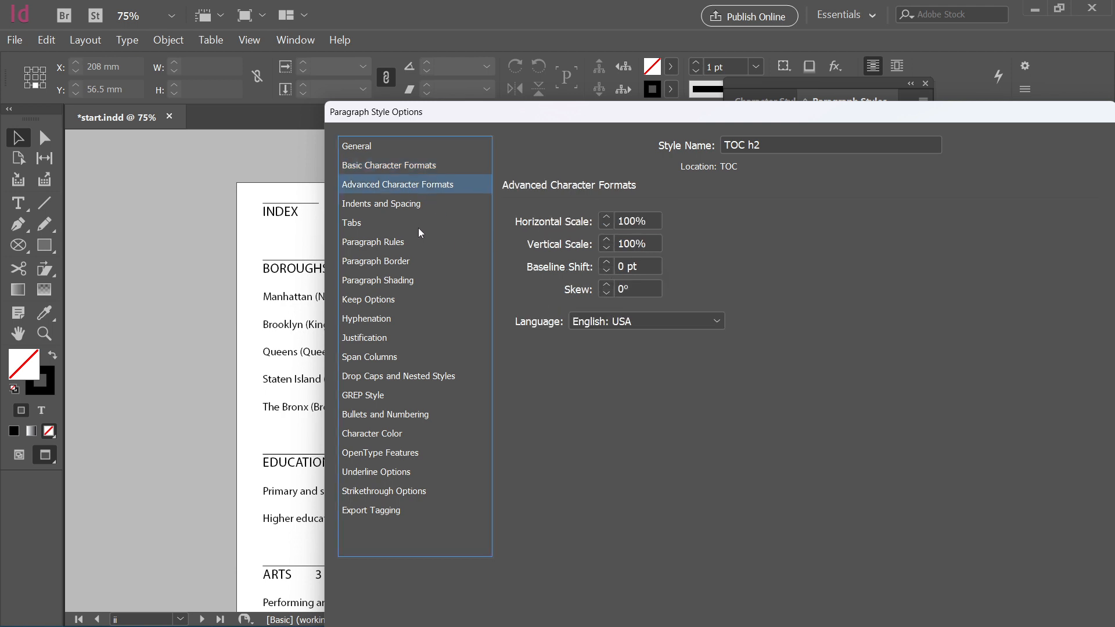
pyautogui.click(407, 203)
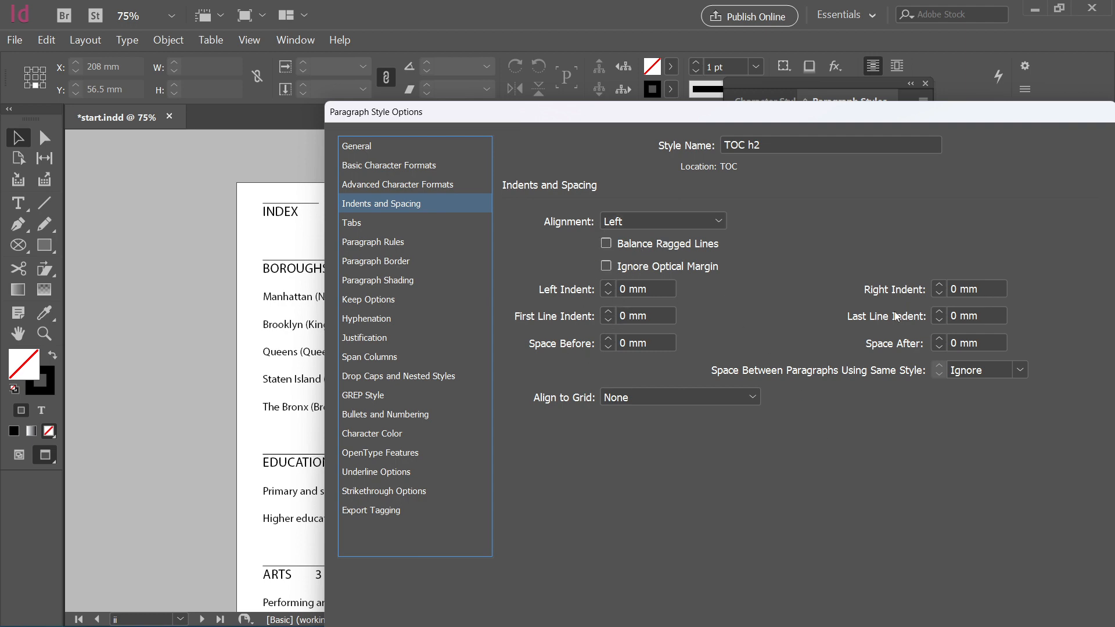
pyautogui.moveTo(899, 121); pyautogui.dragTo(793, 29)
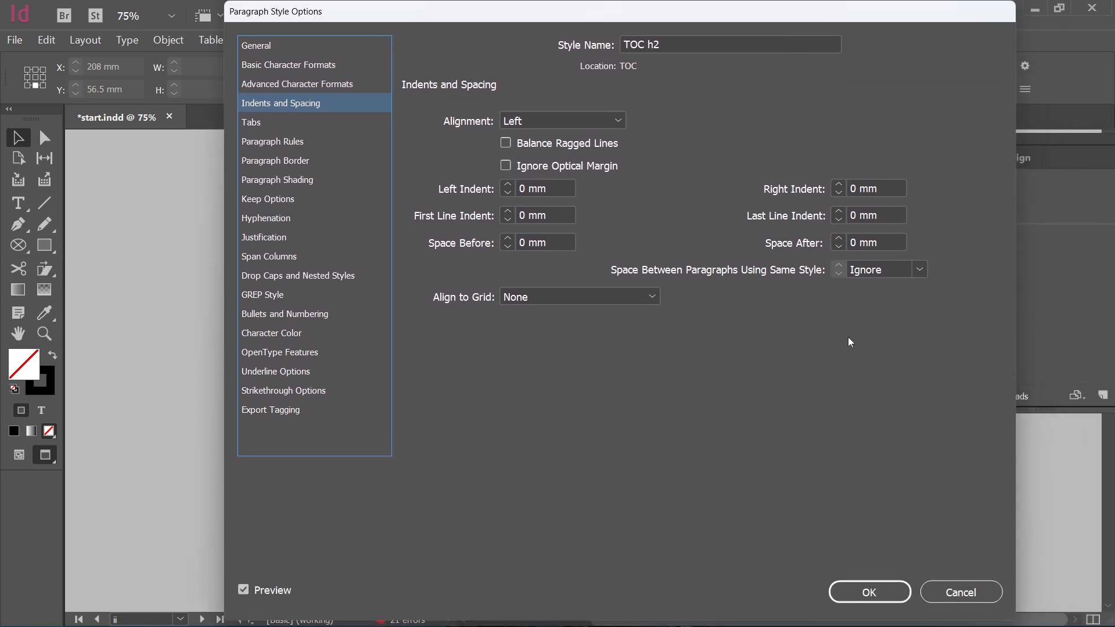
pyautogui.click(864, 586)
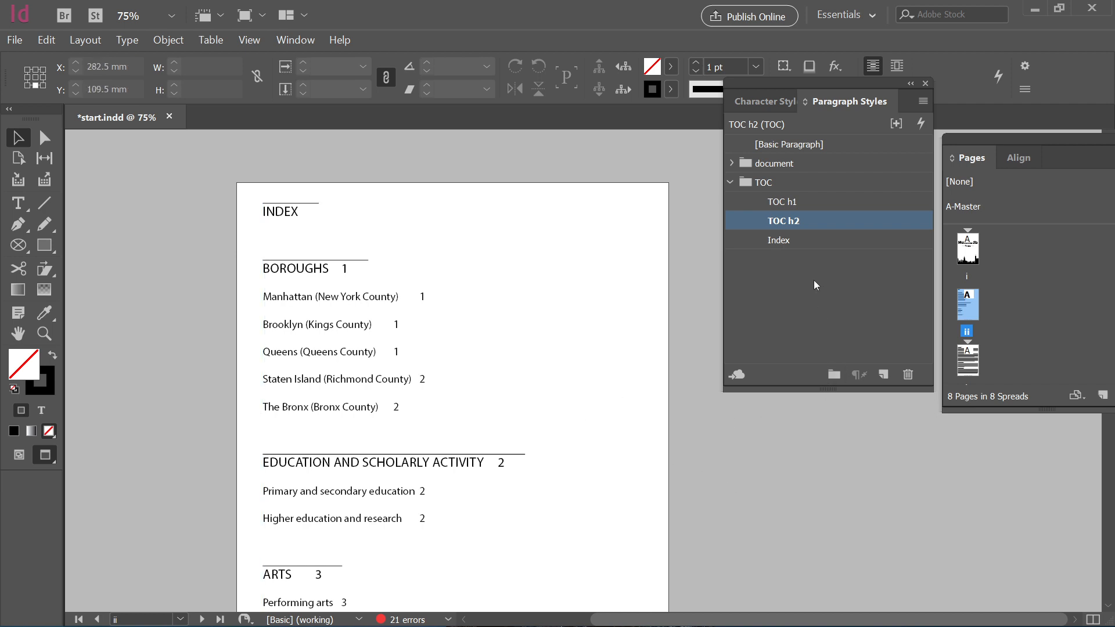
# Set the TOC h1 style's font family to Lato and its font style to Bold.
pyautogui.doubleClick(832, 201)
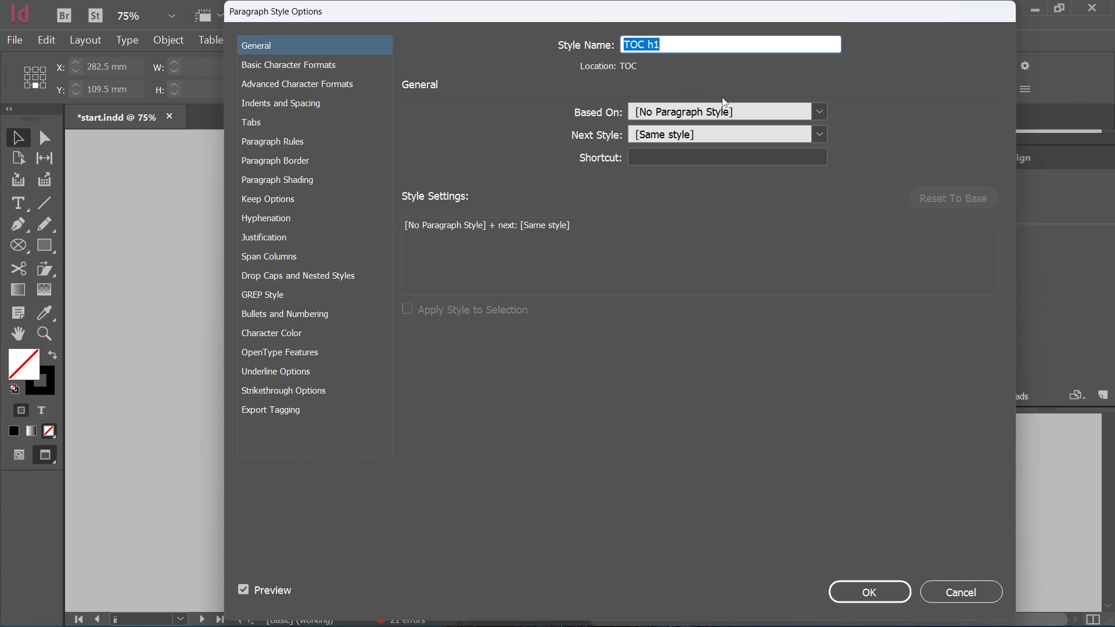
pyautogui.click(306, 68)
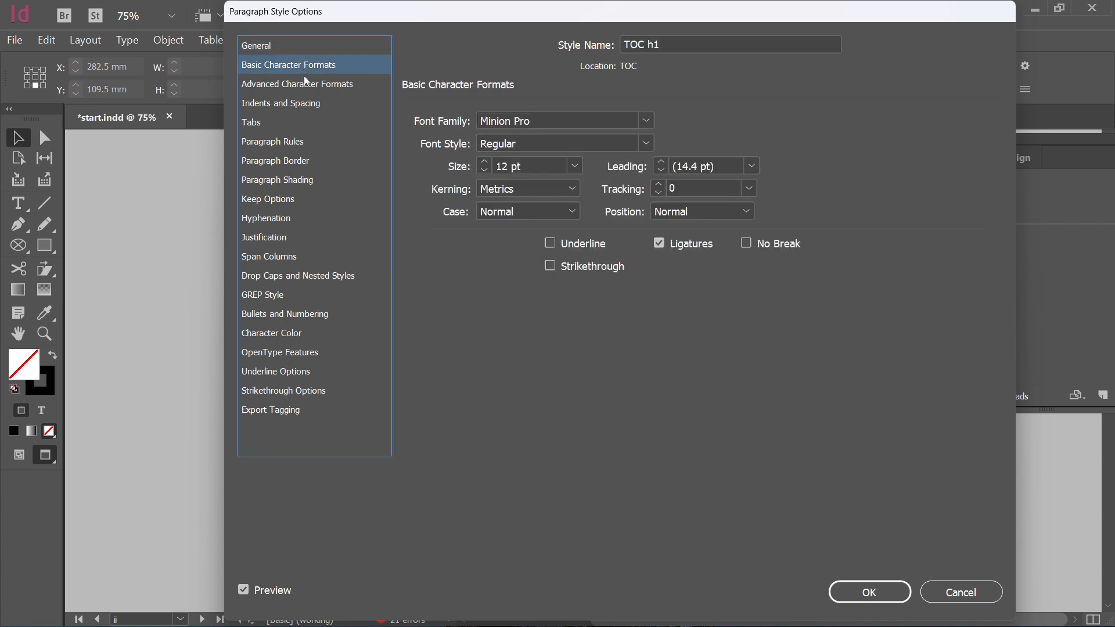
pyautogui.click(611, 121)
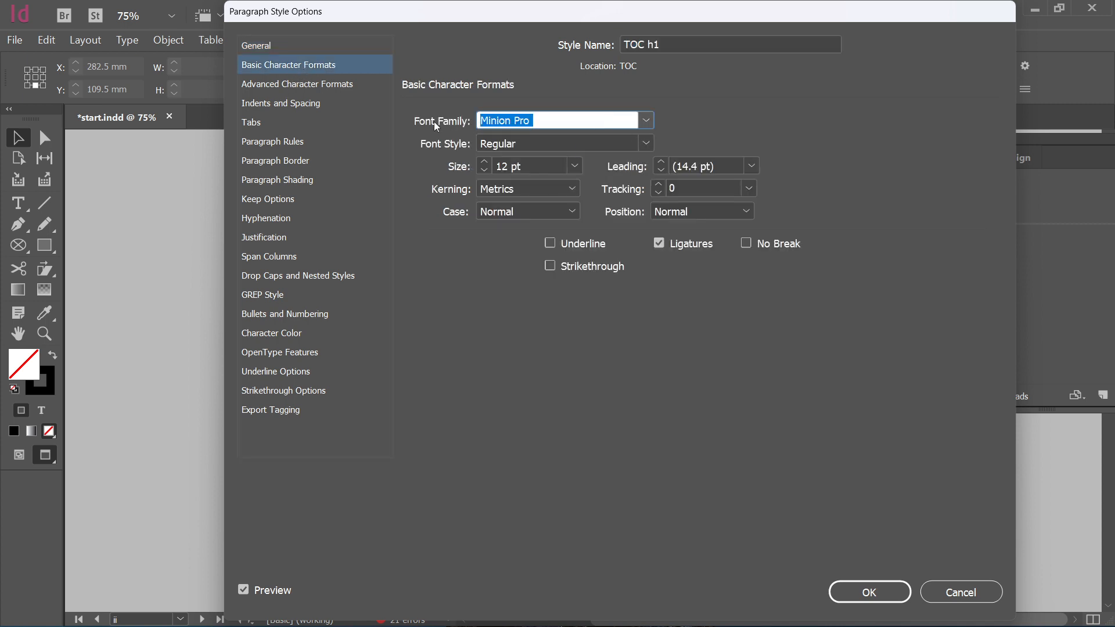
pyautogui.write('Lato')
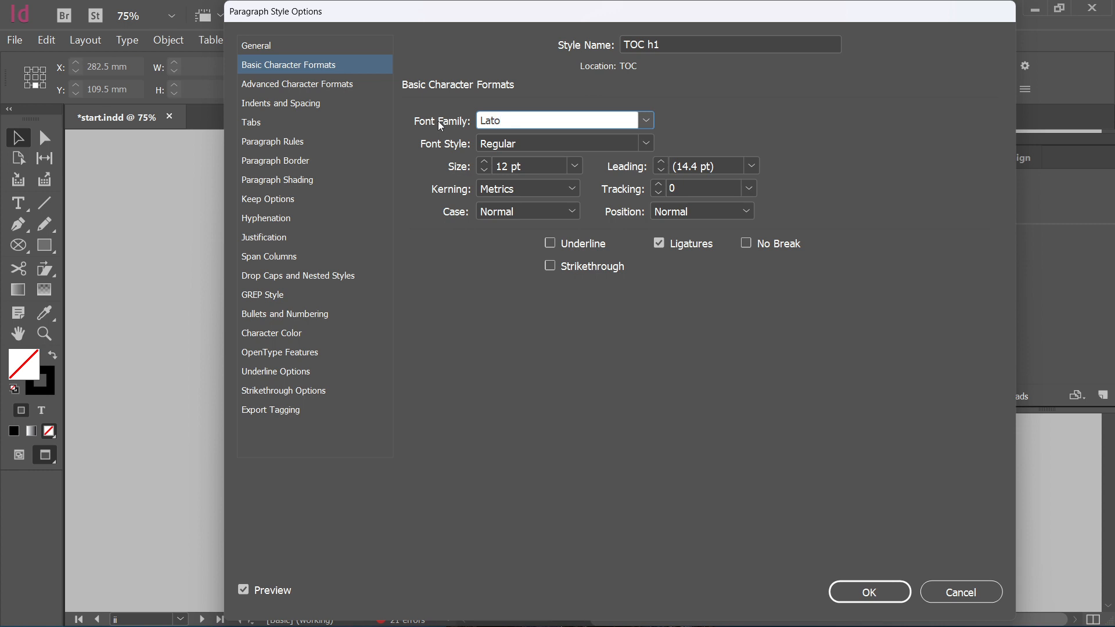
pyautogui.click(647, 144)
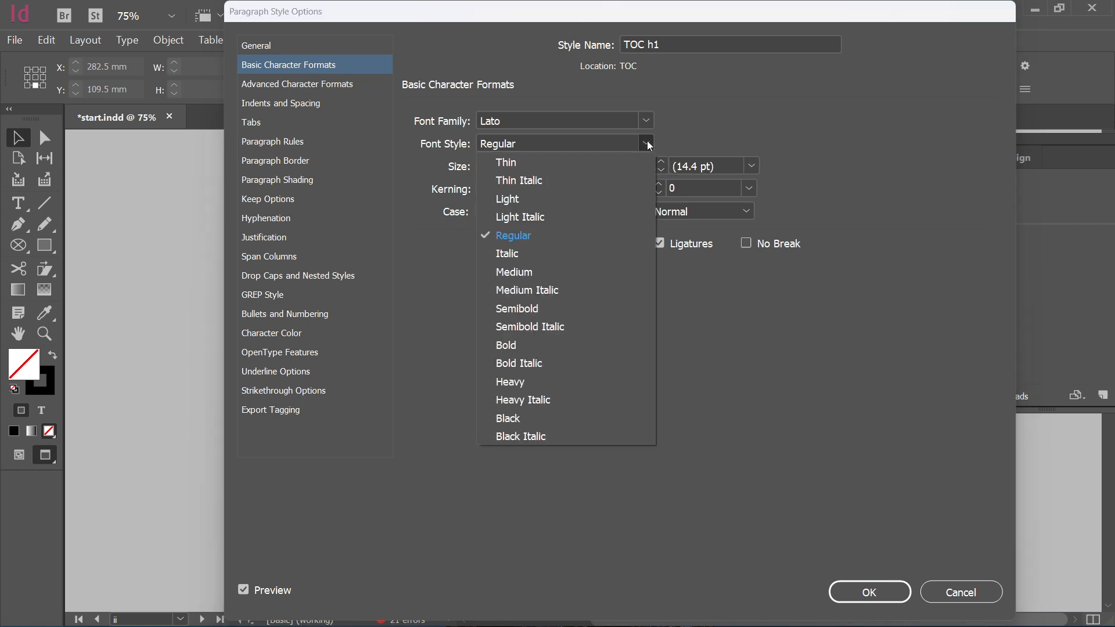
pyautogui.click(567, 345)
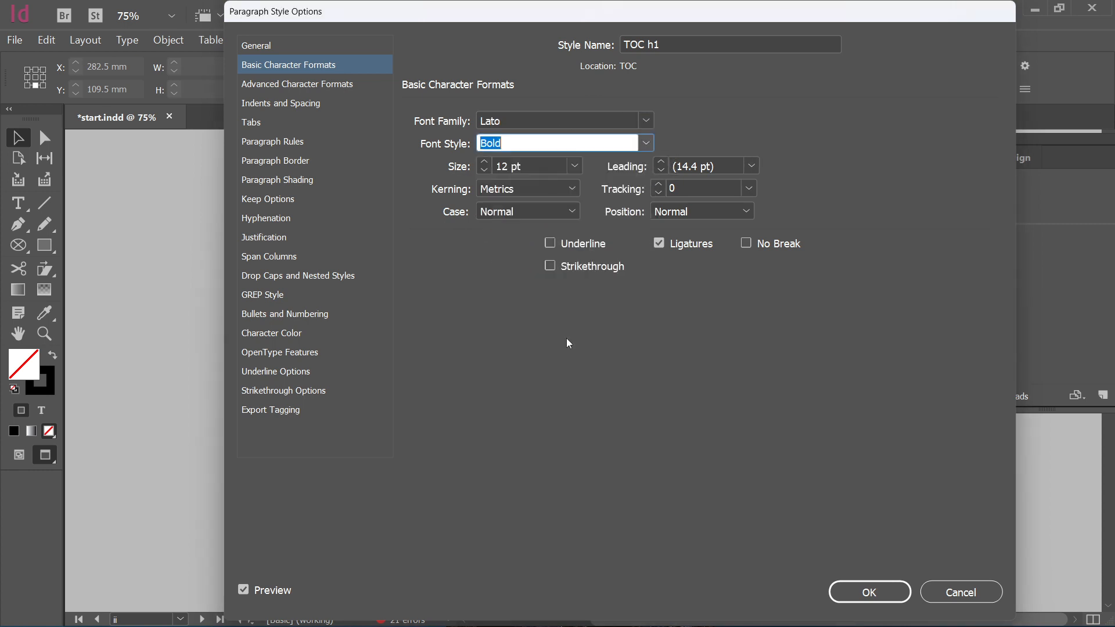
# Increase the TOC h1 style's font size by two increments and save the style.
pyautogui.click(485, 163)
pyautogui.click(485, 164)
pyautogui.click(876, 591)
# Change the TOC h2 style's font style to Medium.
pyautogui.doubleClick(821, 221)
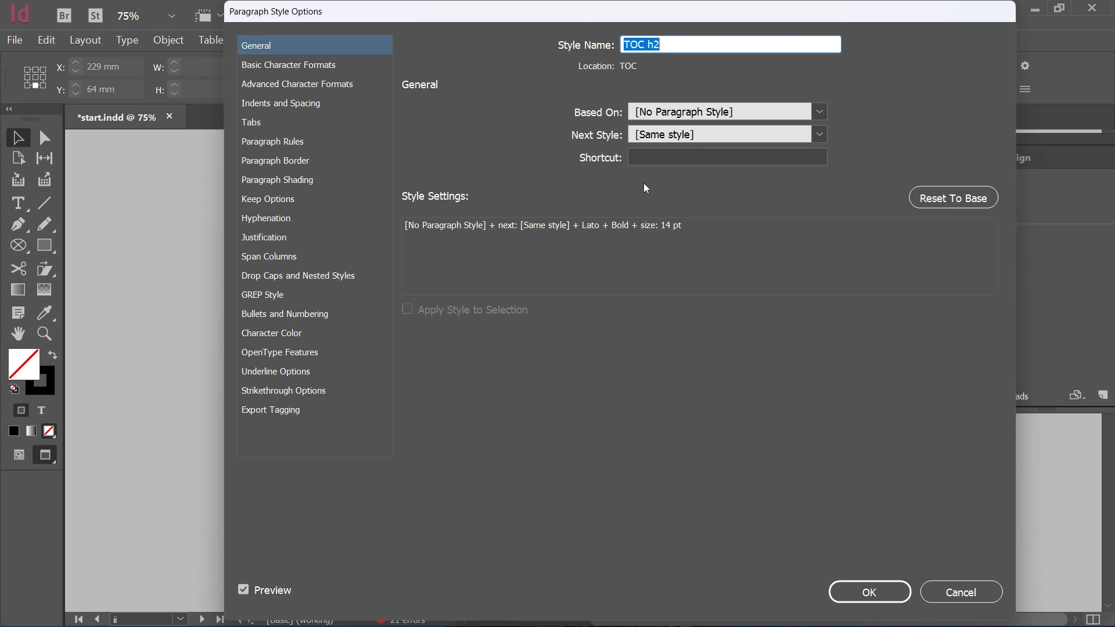
pyautogui.click(301, 85)
pyautogui.click(336, 67)
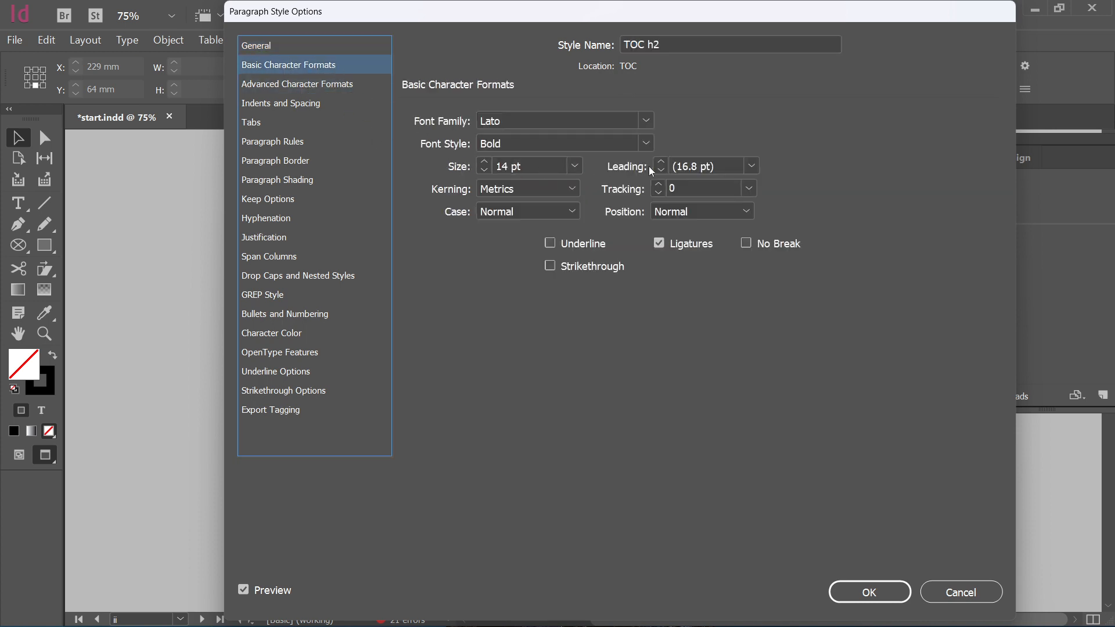
pyautogui.click(647, 143)
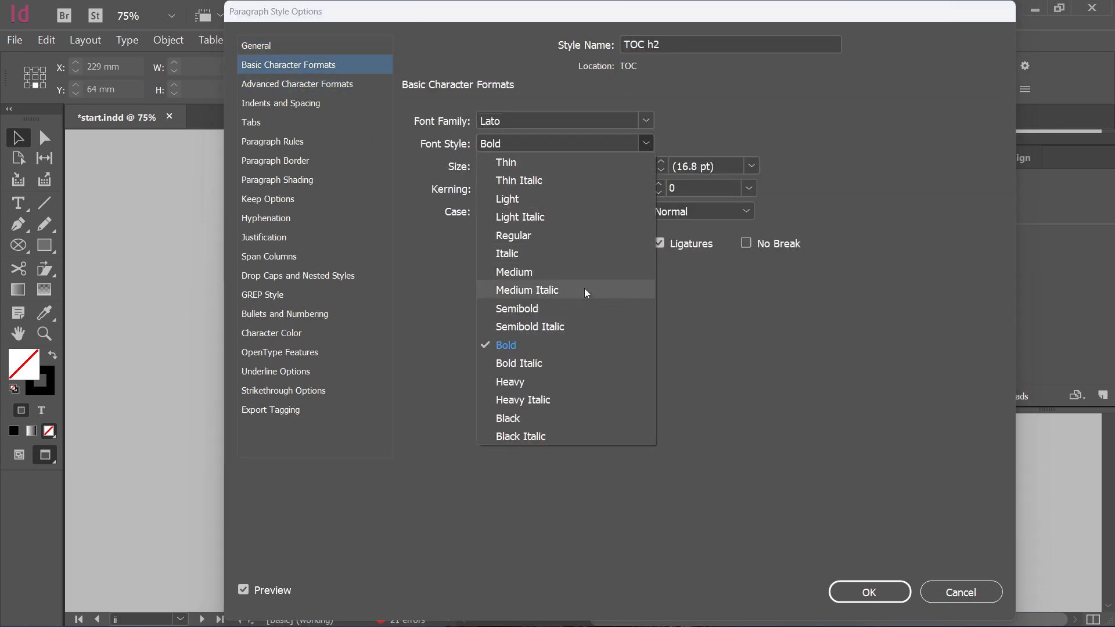
pyautogui.click(552, 273)
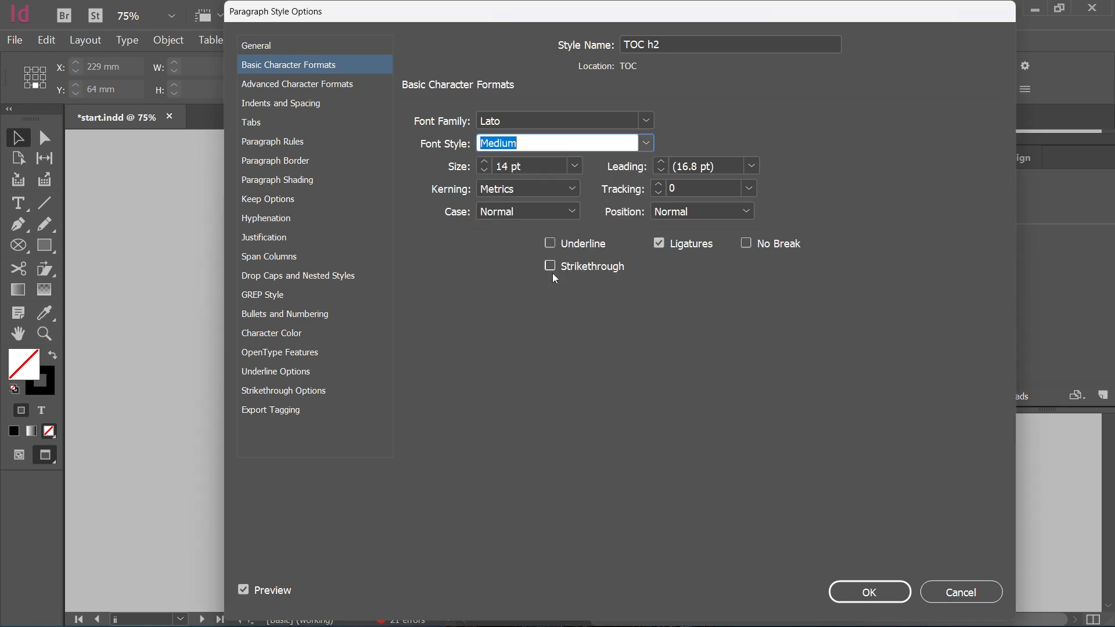
# Reduce the TOC h2 style's font size by two increments and save the style.
pyautogui.click(485, 171)
pyautogui.click(487, 172)
pyautogui.click(869, 588)
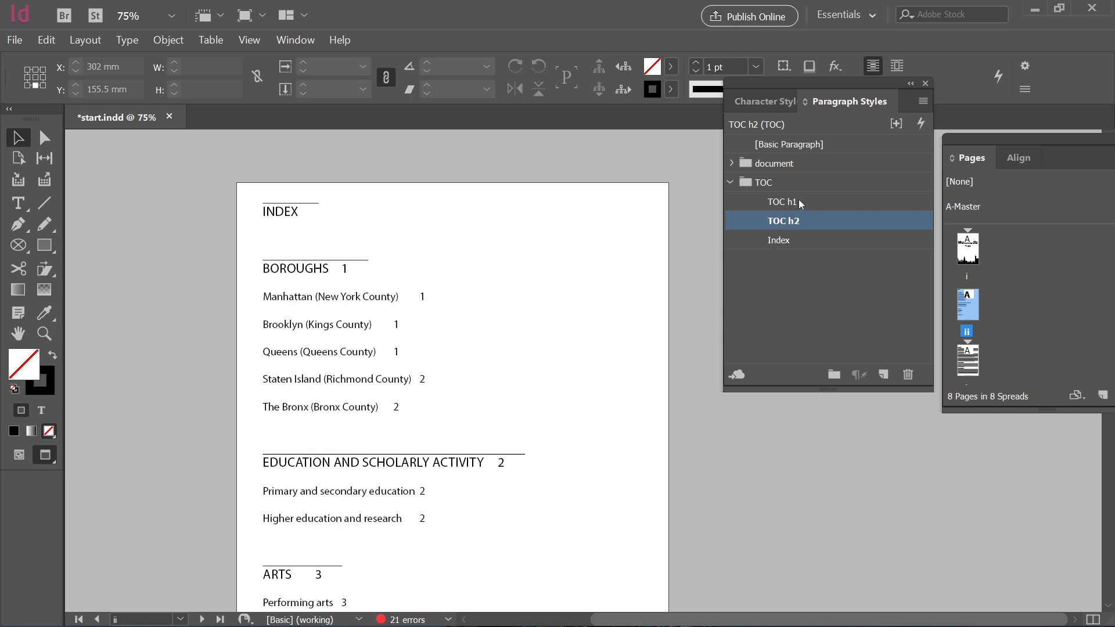
pyautogui.click(816, 277)
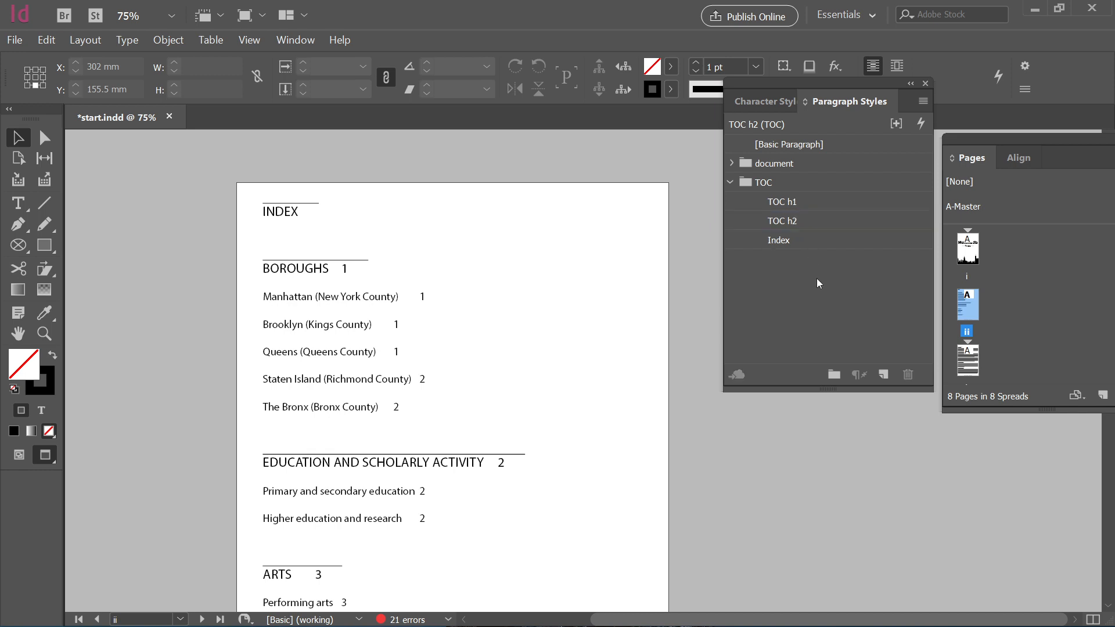
pyautogui.click(323, 318)
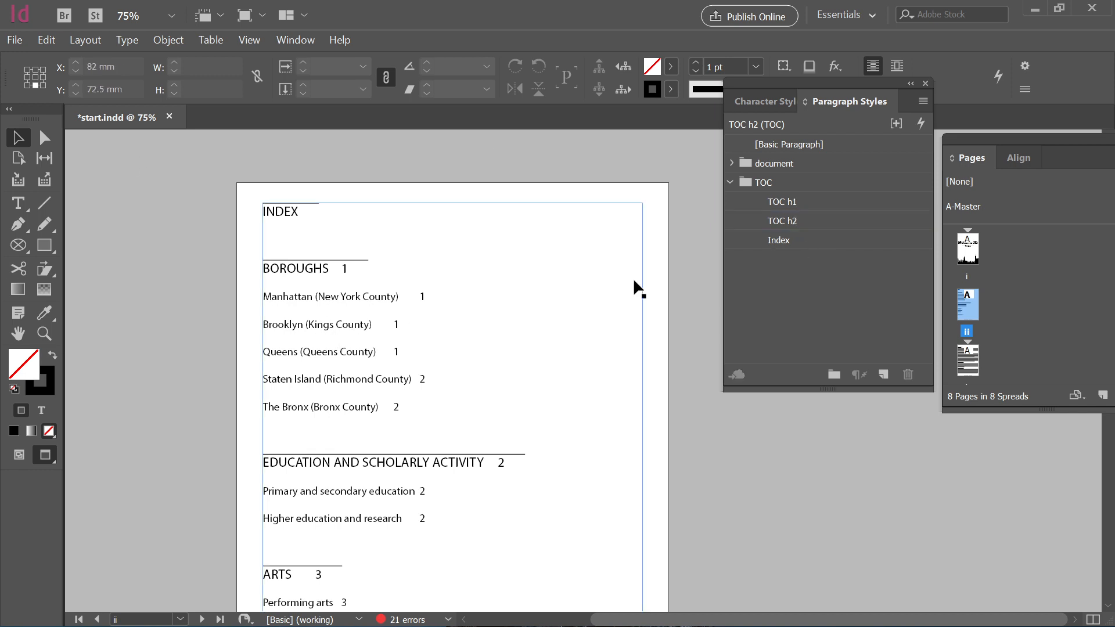
pyautogui.click(692, 244)
pyautogui.click(283, 227)
pyautogui.click(688, 209)
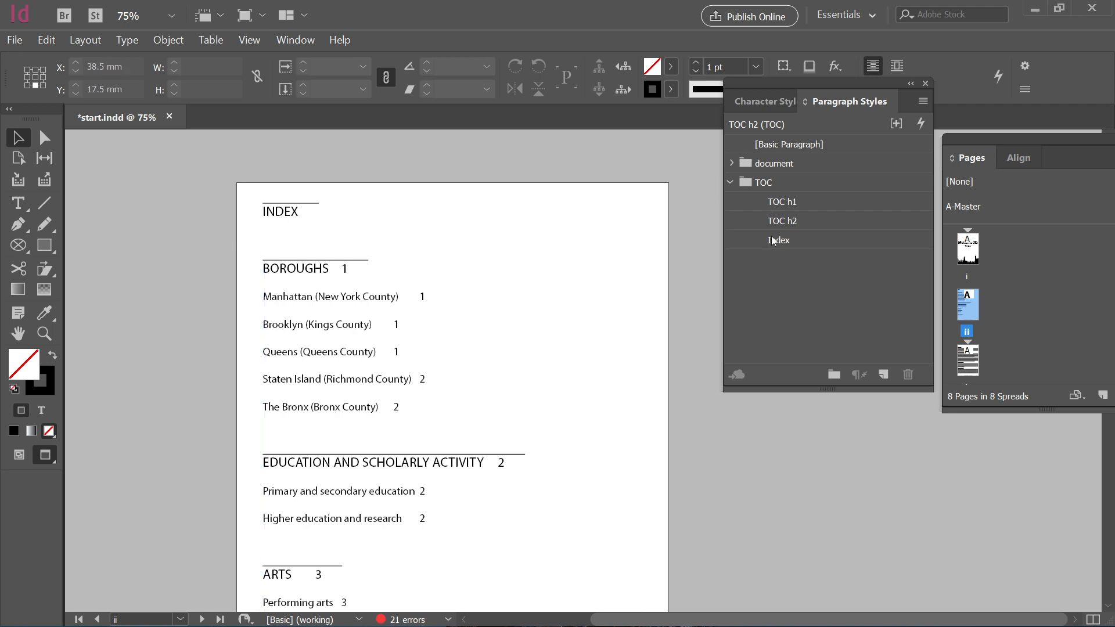
pyautogui.click(282, 278)
pyautogui.click(254, 303)
# Set the entry style of the heading (document) level to TOC h1 in the table of contents settings.
pyautogui.click(76, 40)
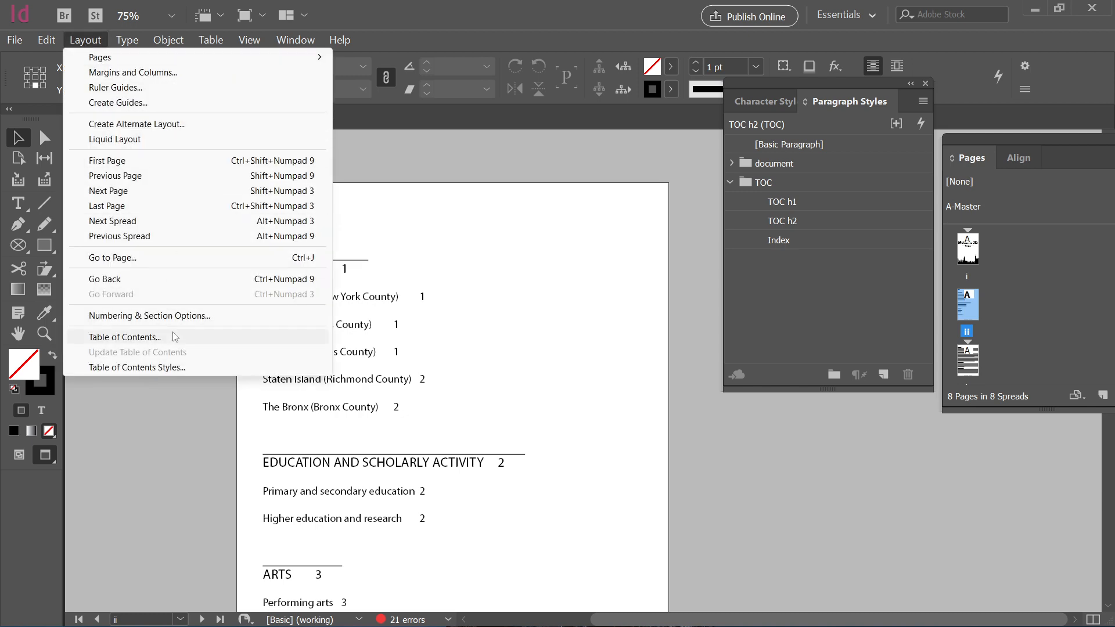
pyautogui.click(125, 337)
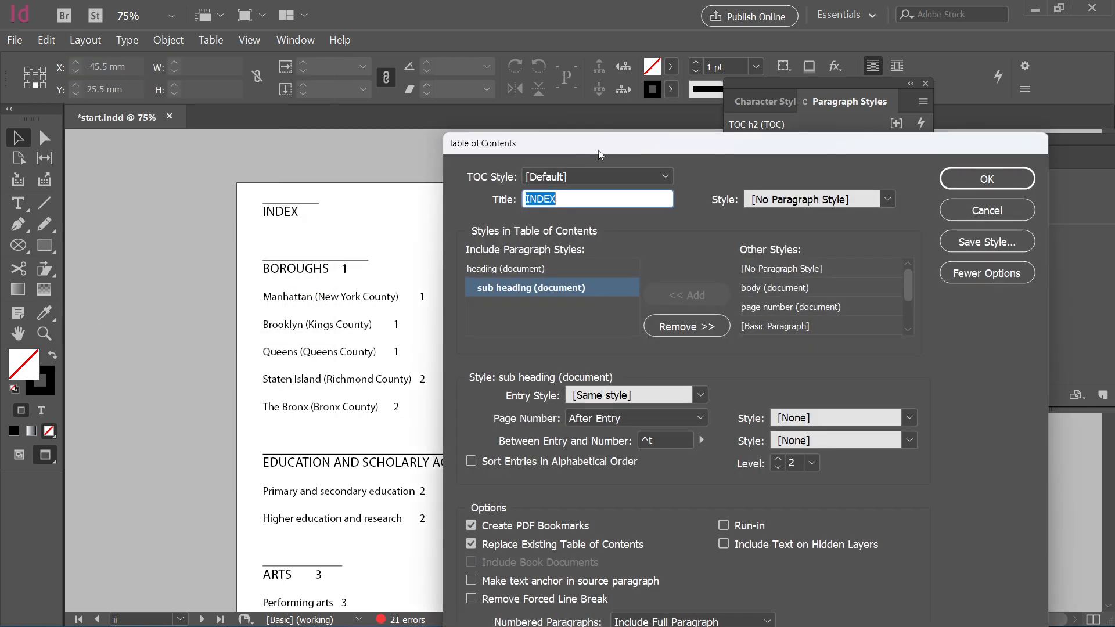
pyautogui.moveTo(635, 160); pyautogui.dragTo(497, 130)
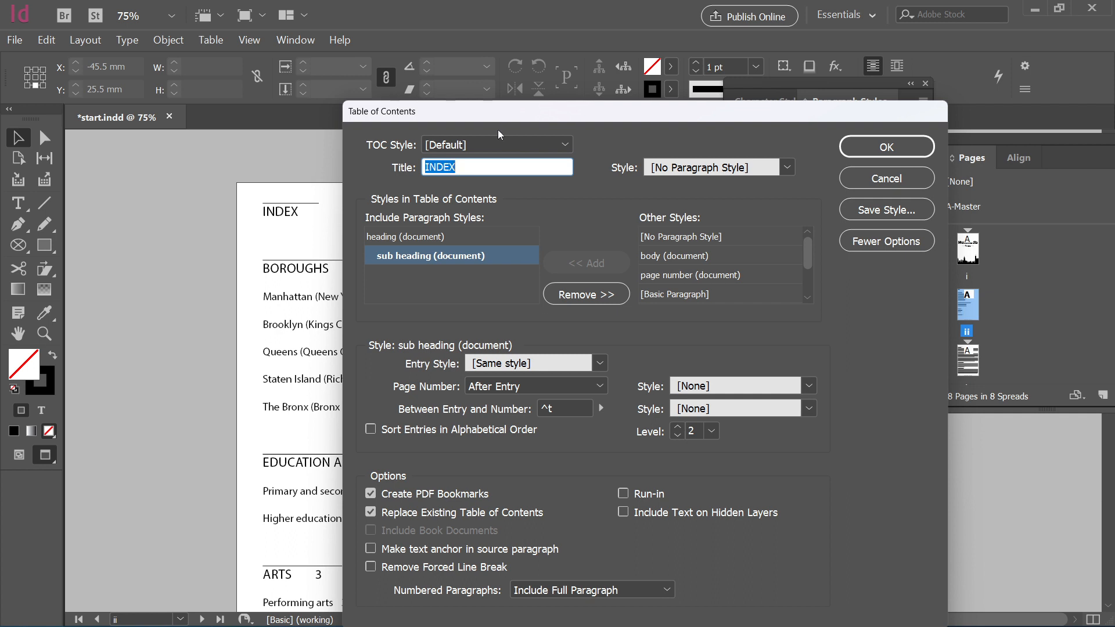
pyautogui.click(445, 285)
pyautogui.click(440, 233)
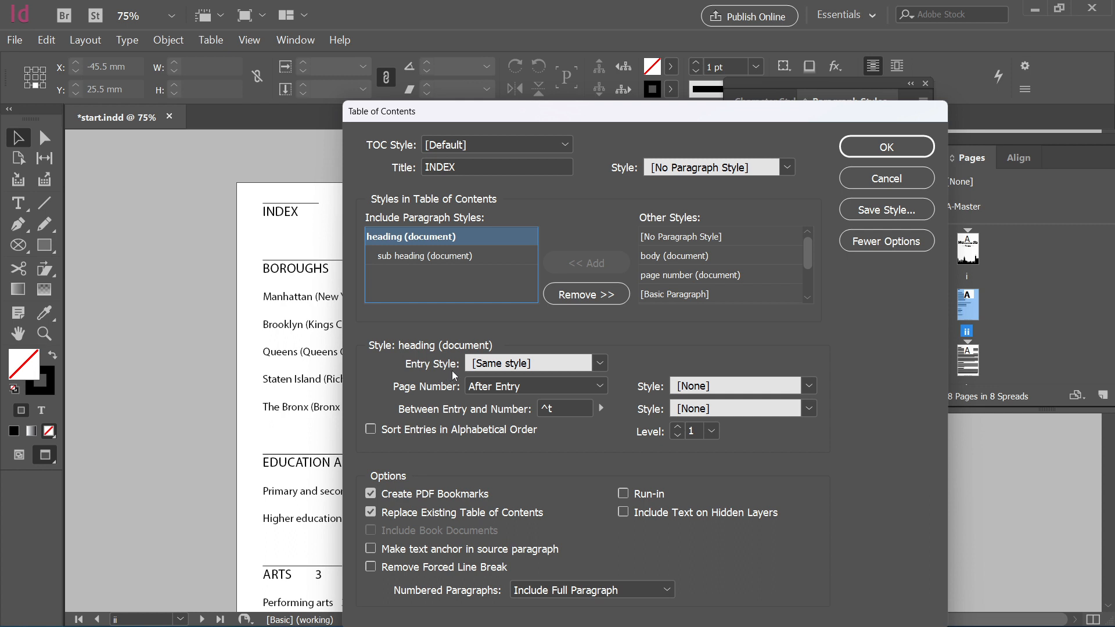
pyautogui.click(600, 364)
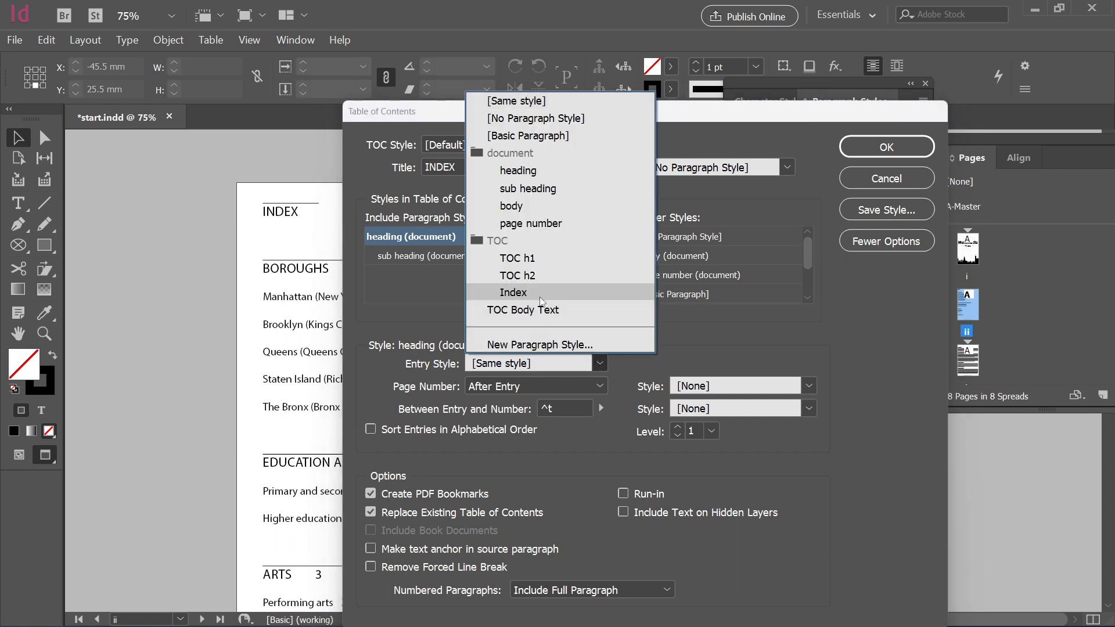
pyautogui.click(543, 257)
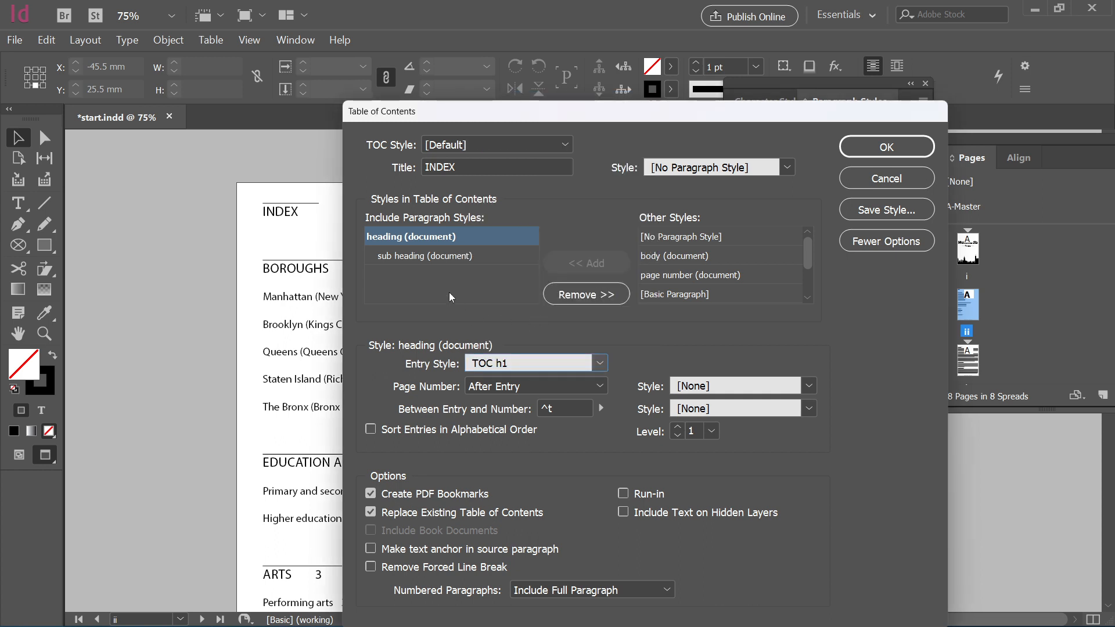
# Set the entry style of the sub heading (document) level to TOC h2 in the table of contents settings.
pyautogui.click(455, 257)
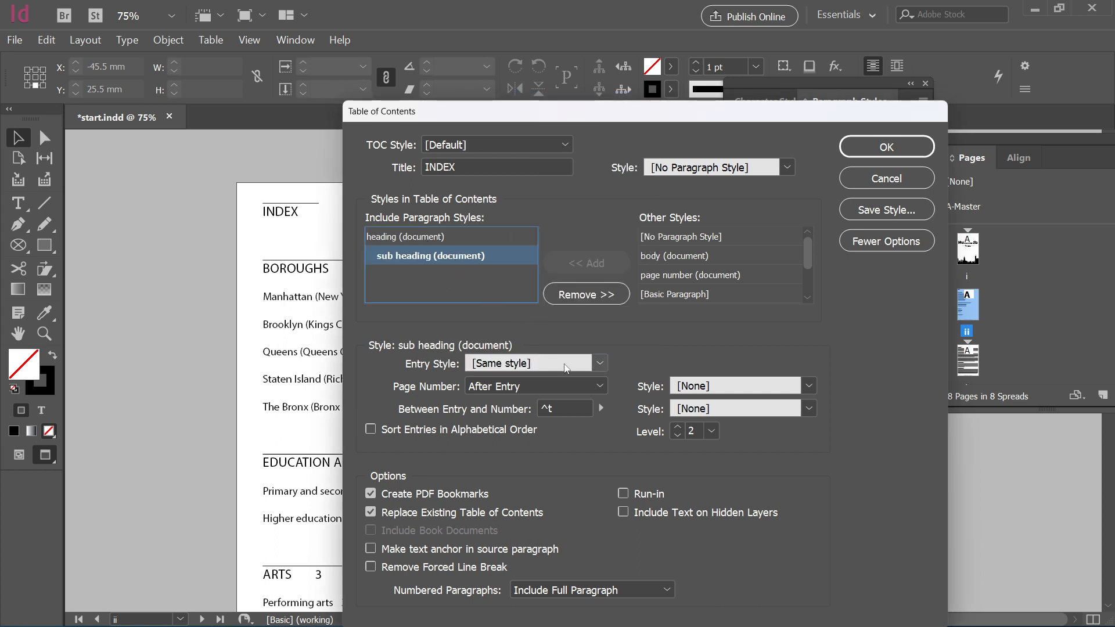
pyautogui.click(601, 365)
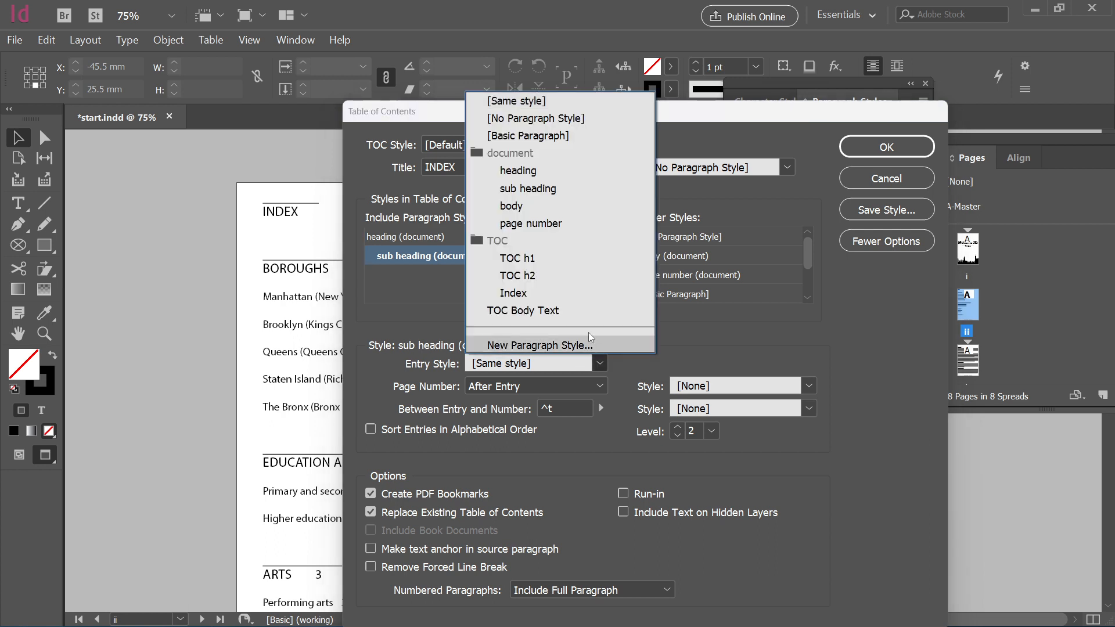
pyautogui.click(562, 277)
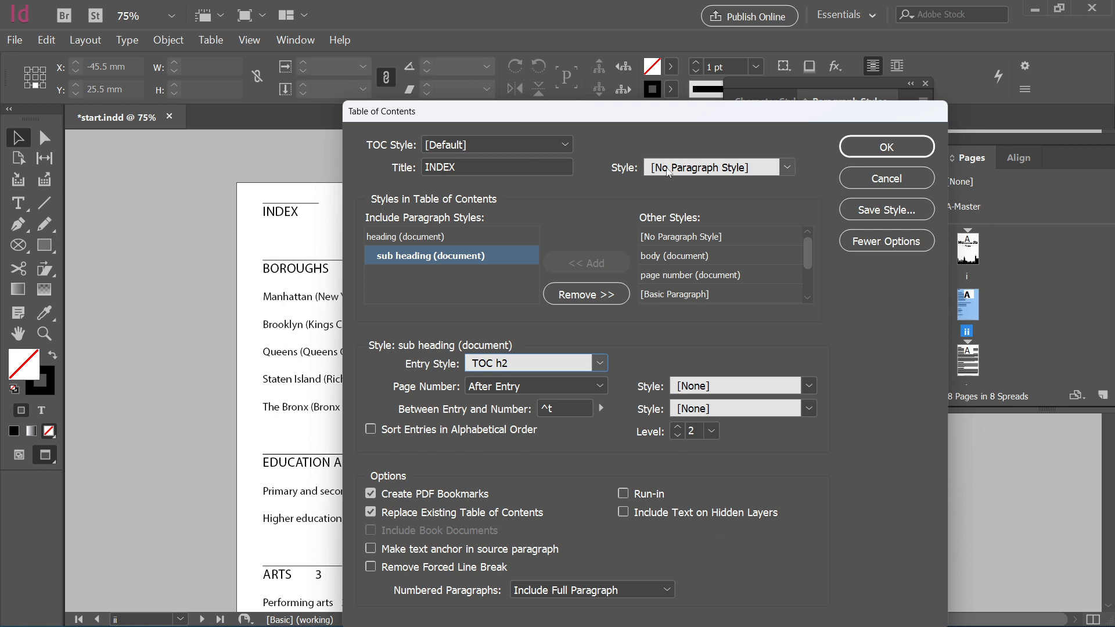
# Set the table of contents title's style to Index and apply the settings to the existing table.
pyautogui.click(787, 169)
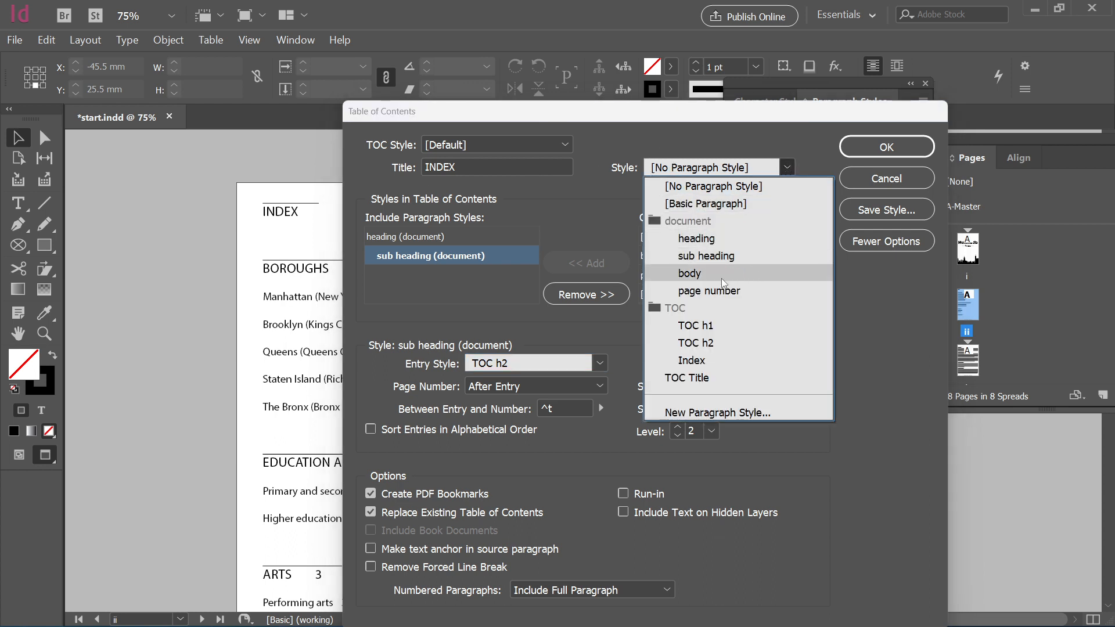
pyautogui.click(716, 358)
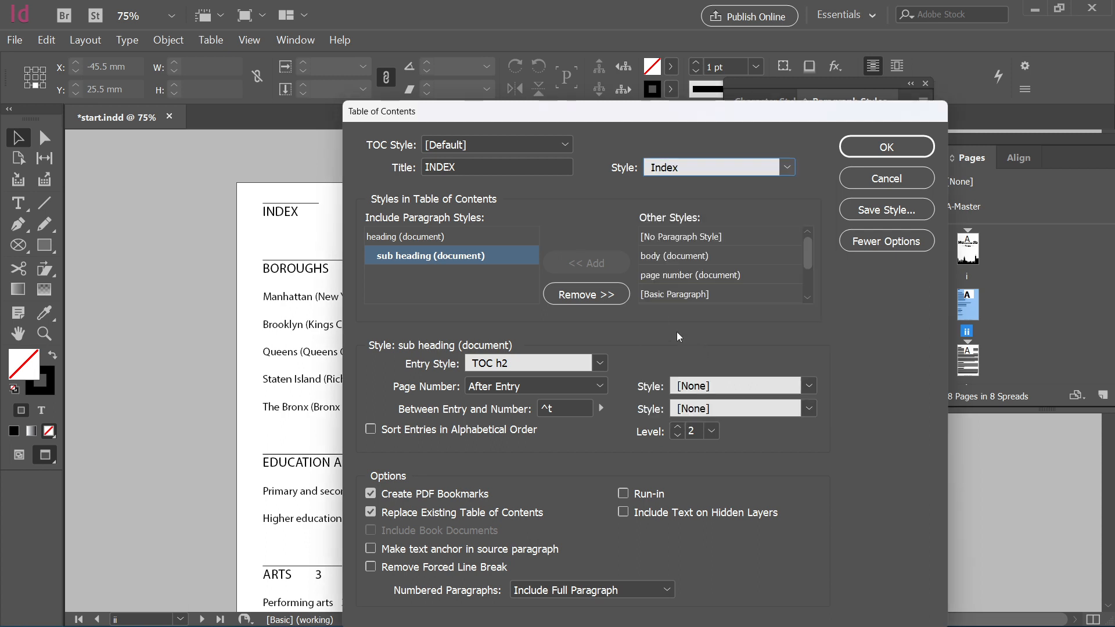
pyautogui.moveTo(635, 114); pyautogui.dragTo(626, 59)
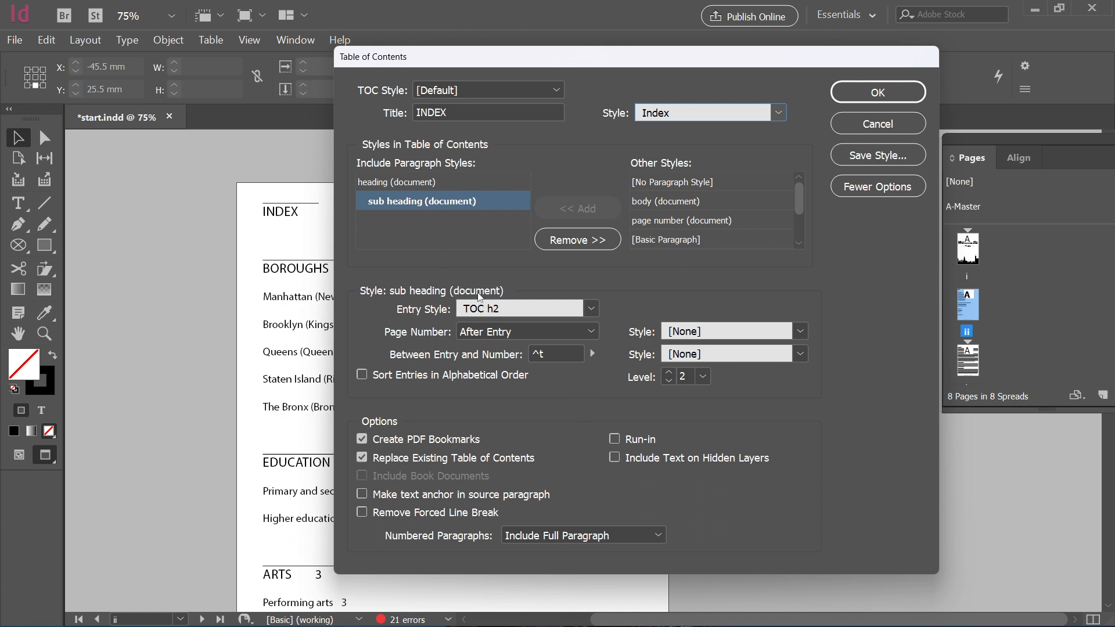
pyautogui.click(420, 186)
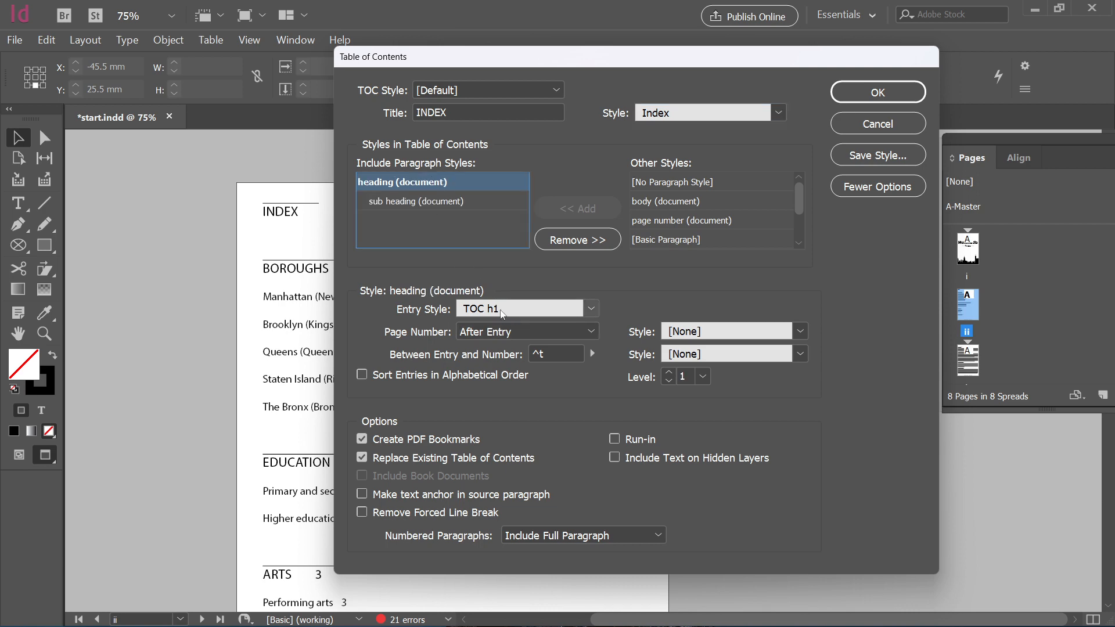
pyautogui.click(877, 92)
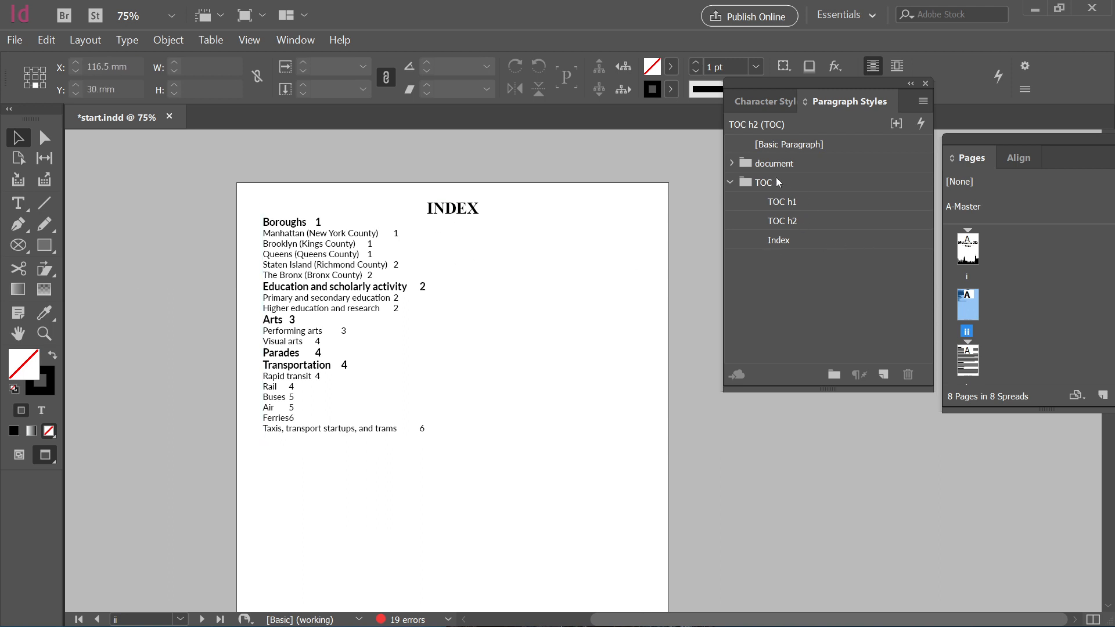
# Edit the TOC h1 paragraph style and set its font size to 16 pt.
pyautogui.doubleClick(796, 202)
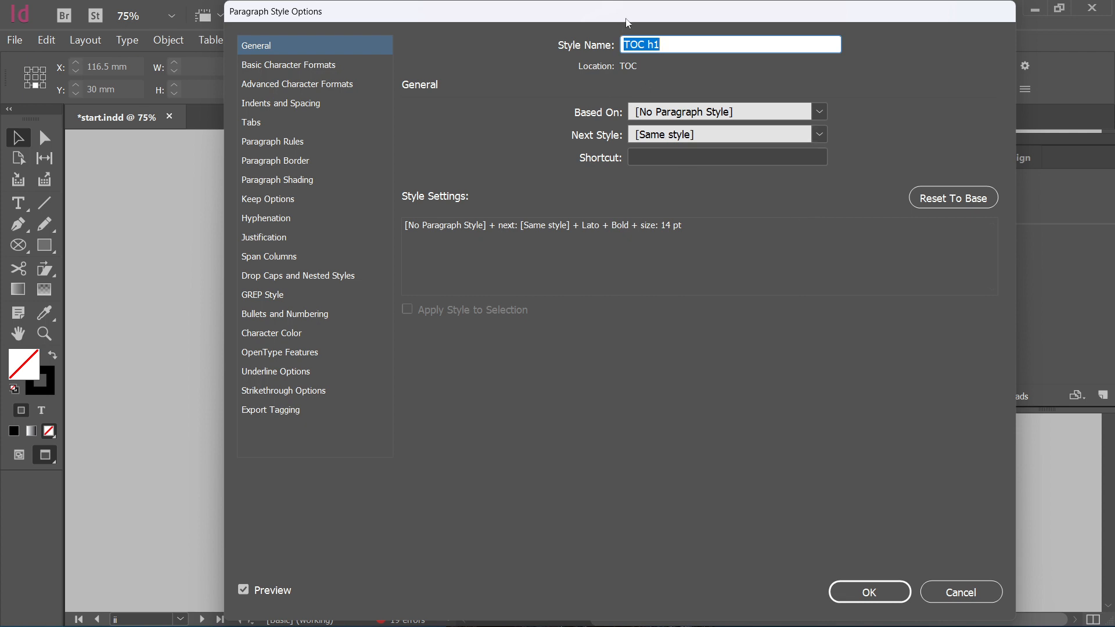
pyautogui.moveTo(620, 23); pyautogui.dragTo(909, 92)
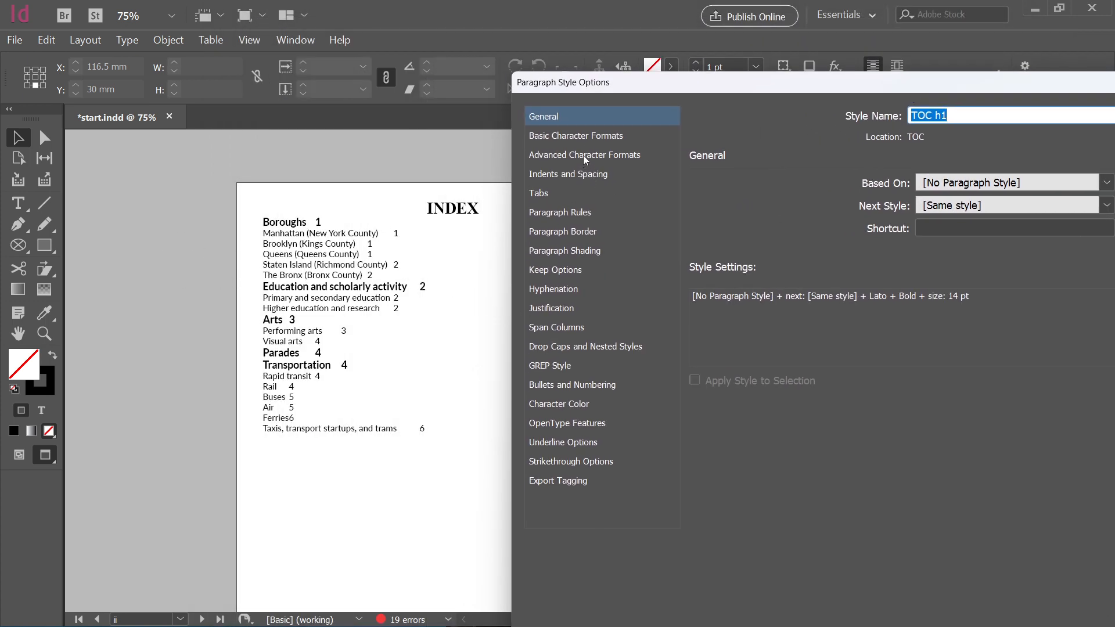
pyautogui.click(587, 137)
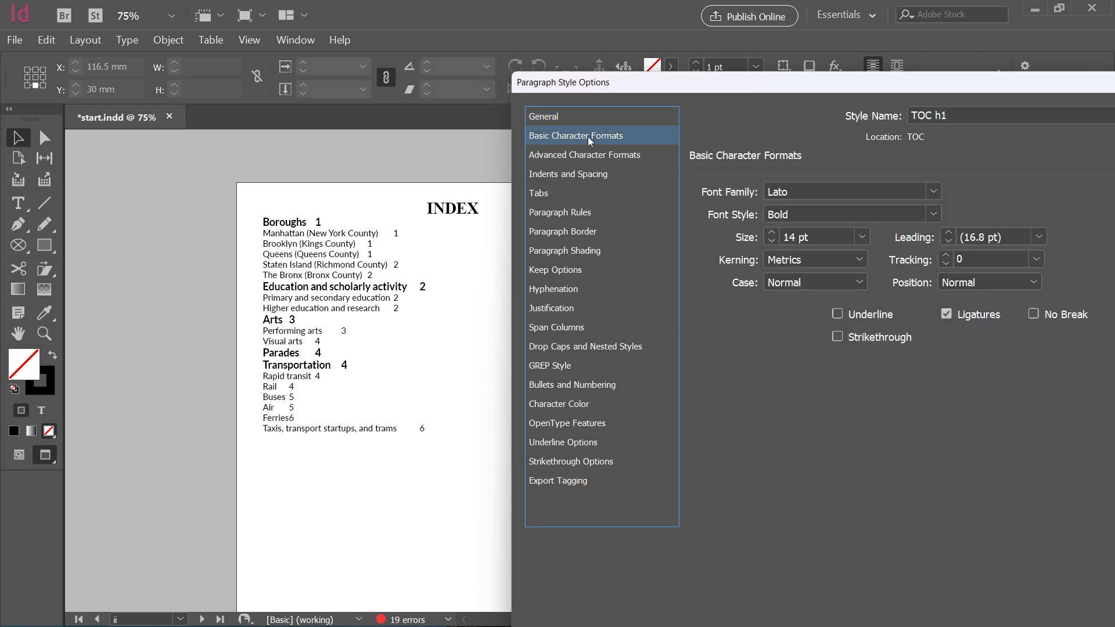
pyautogui.click(771, 232)
pyautogui.click(772, 233)
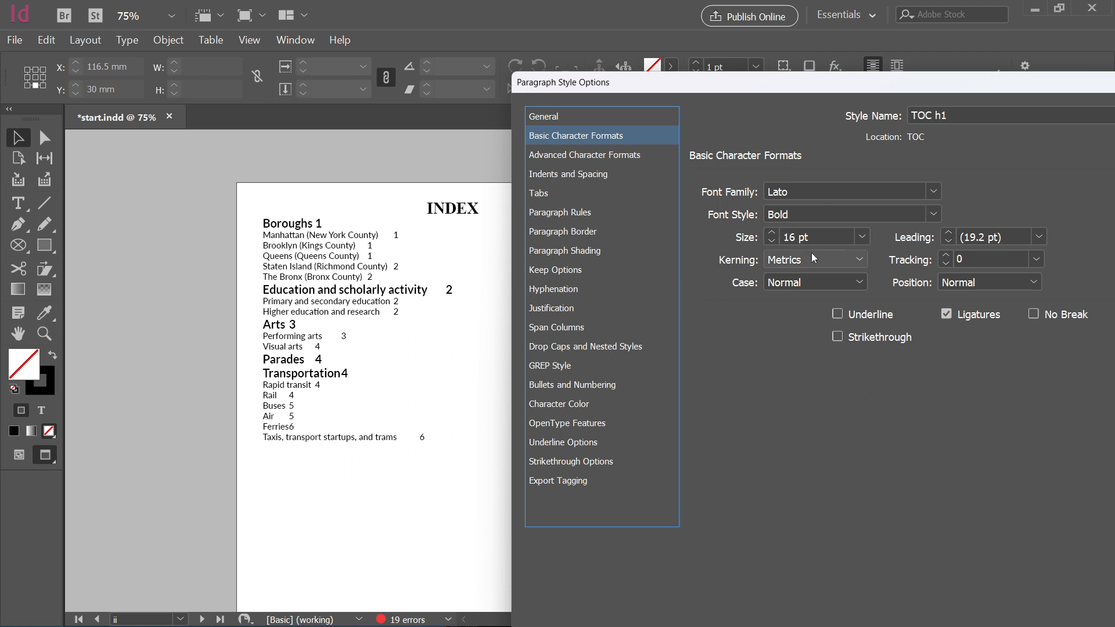
# Set the TOC h1 style's leading to 25 pt and save the style.
pyautogui.moveTo(947, 235); pyautogui.dragTo(947, 243)
pyautogui.click(947, 243)
pyautogui.click(947, 243)
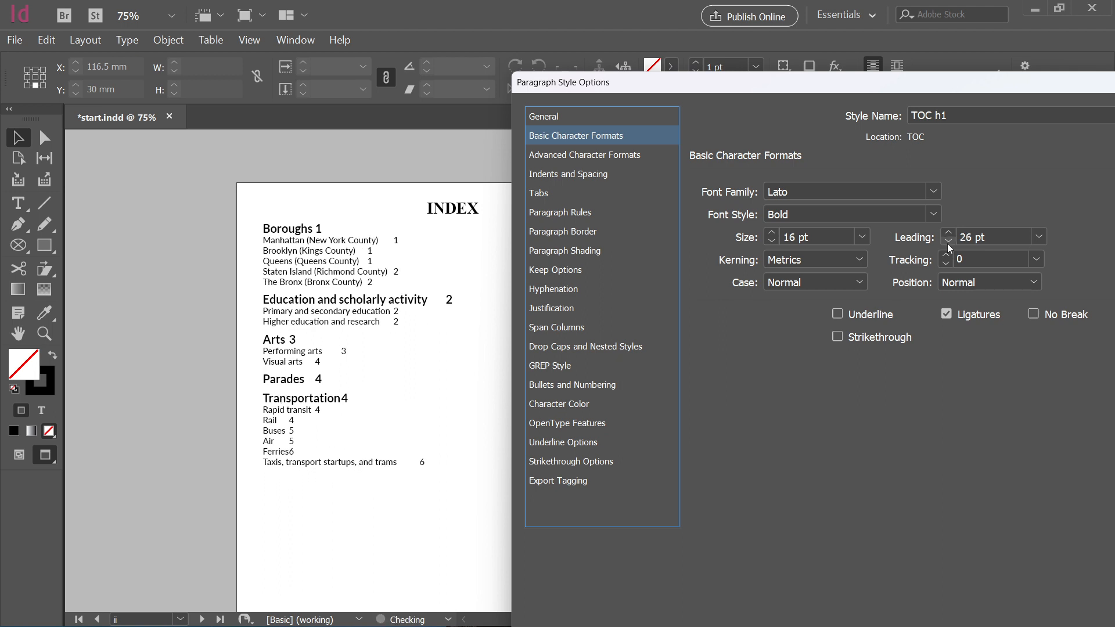
pyautogui.click(947, 243)
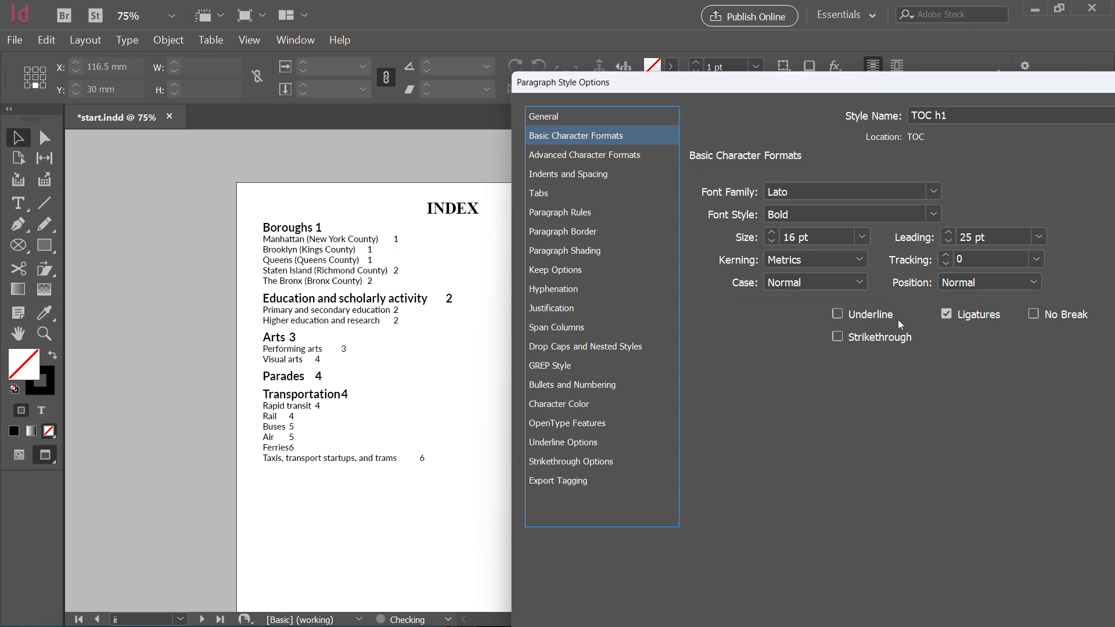
pyautogui.moveTo(920, 91); pyautogui.dragTo(624, 44)
pyautogui.click(859, 615)
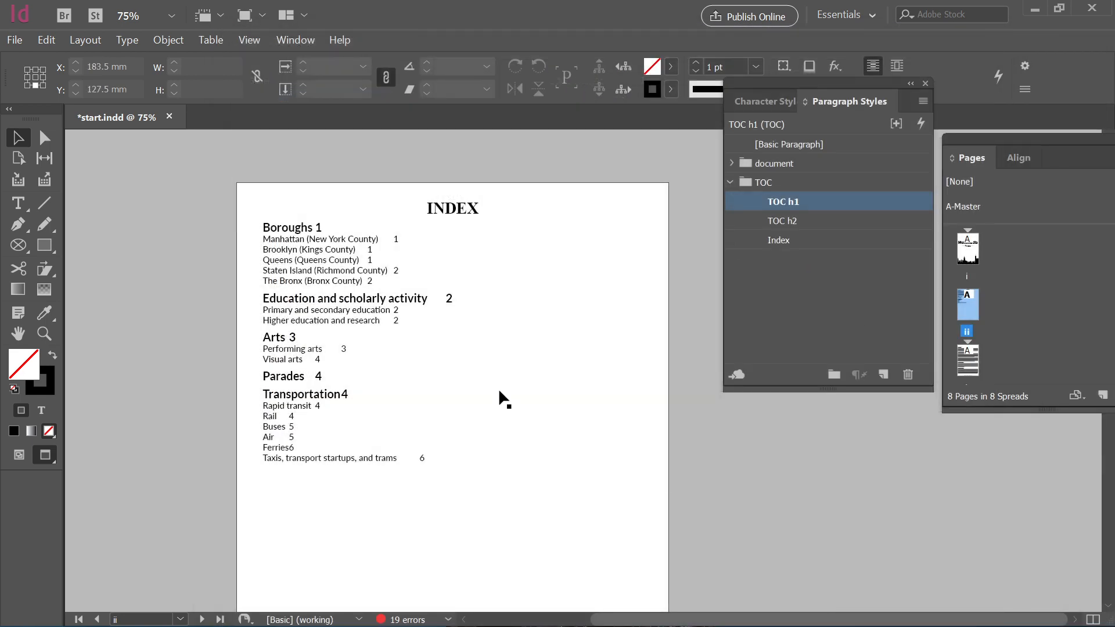
# Edit the TOC h2 paragraph style and set its font size to 14 pt.
pyautogui.doubleClick(809, 220)
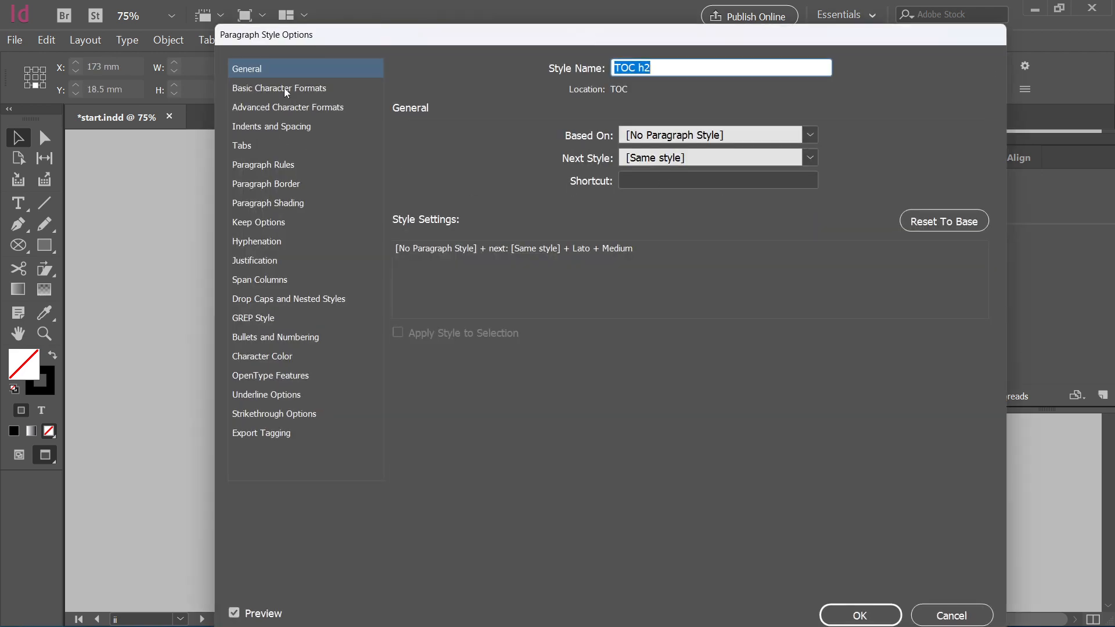
pyautogui.click(284, 88)
pyautogui.moveTo(444, 34); pyautogui.dragTo(720, 102)
pyautogui.click(751, 251)
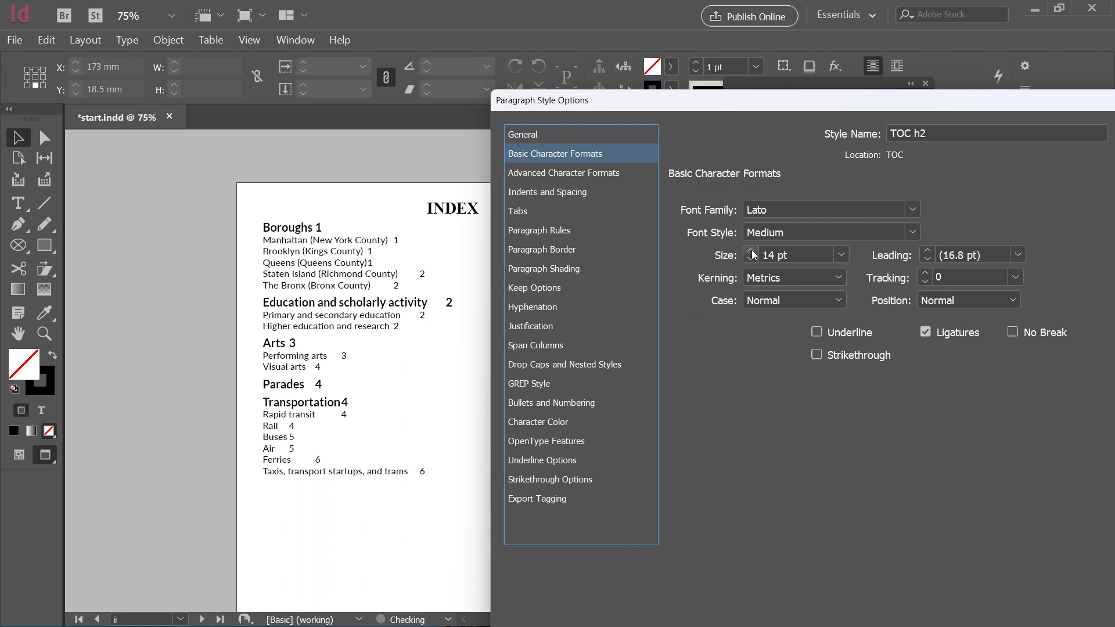
# Set the TOC h2 style's leading to 25 pt and save the style.
pyautogui.moveTo(976, 100); pyautogui.dragTo(781, 51)
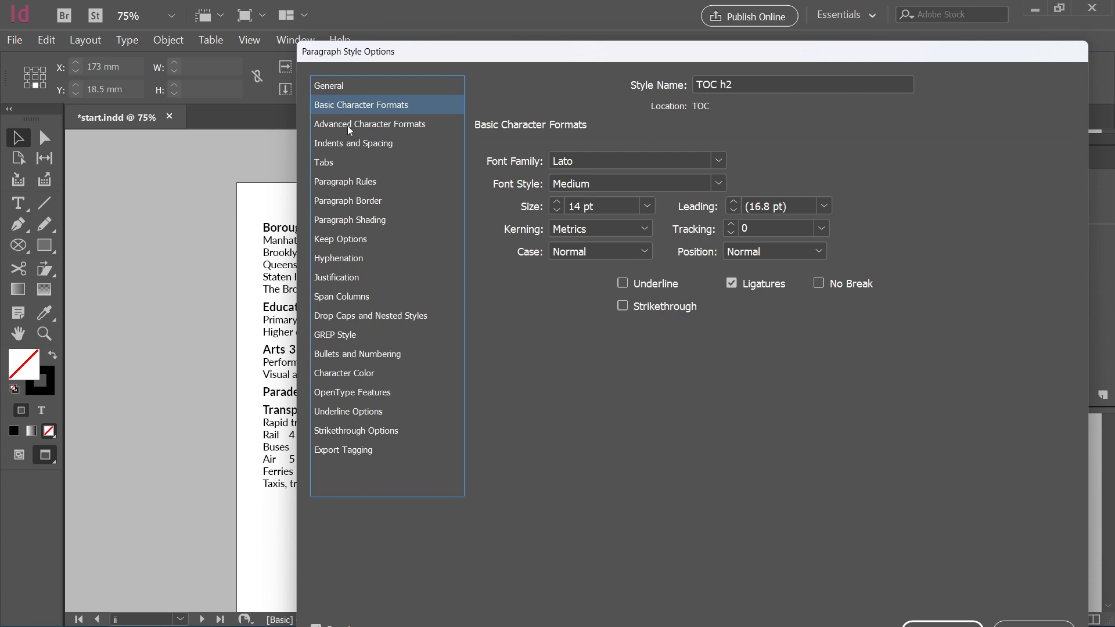
pyautogui.click(734, 201)
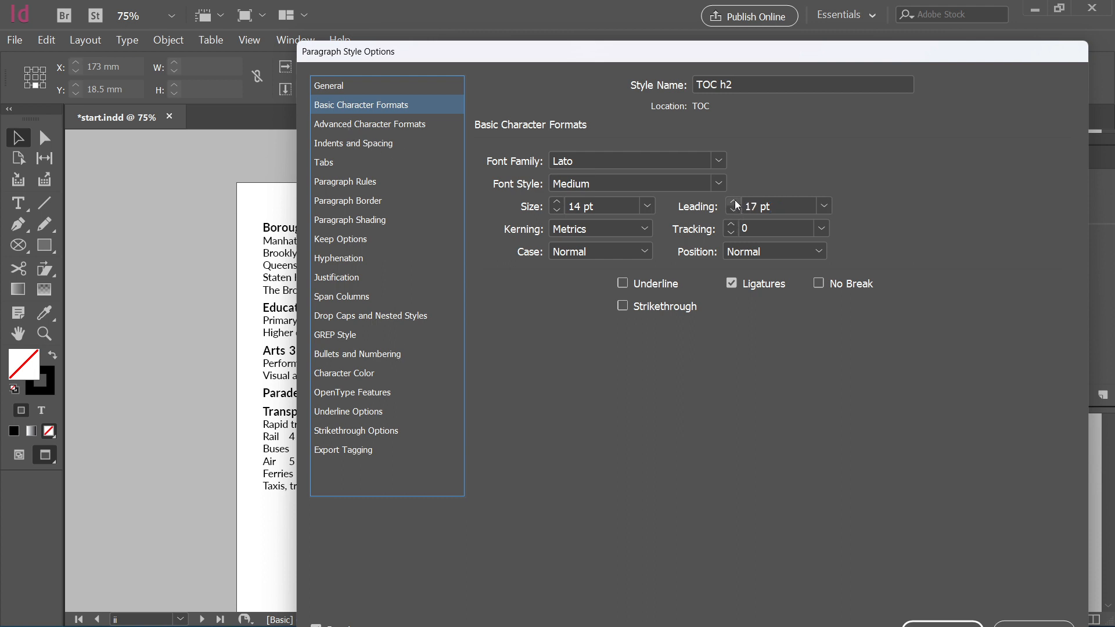
pyautogui.moveTo(701, 52); pyautogui.dragTo(887, 72)
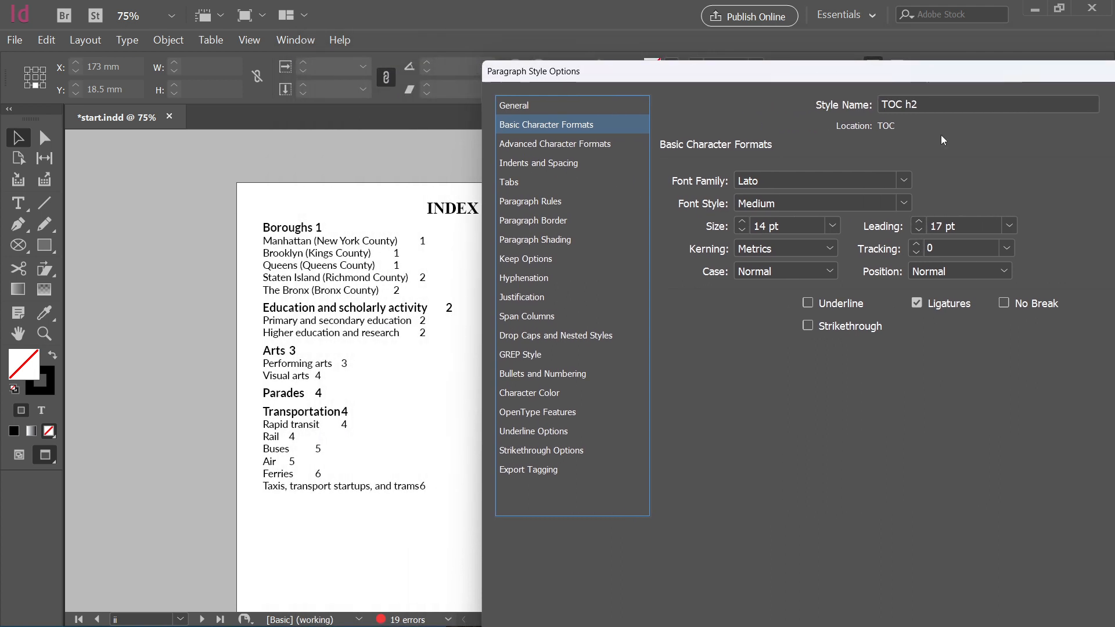
pyautogui.click(919, 221)
pyautogui.click(919, 221)
pyautogui.click(920, 221)
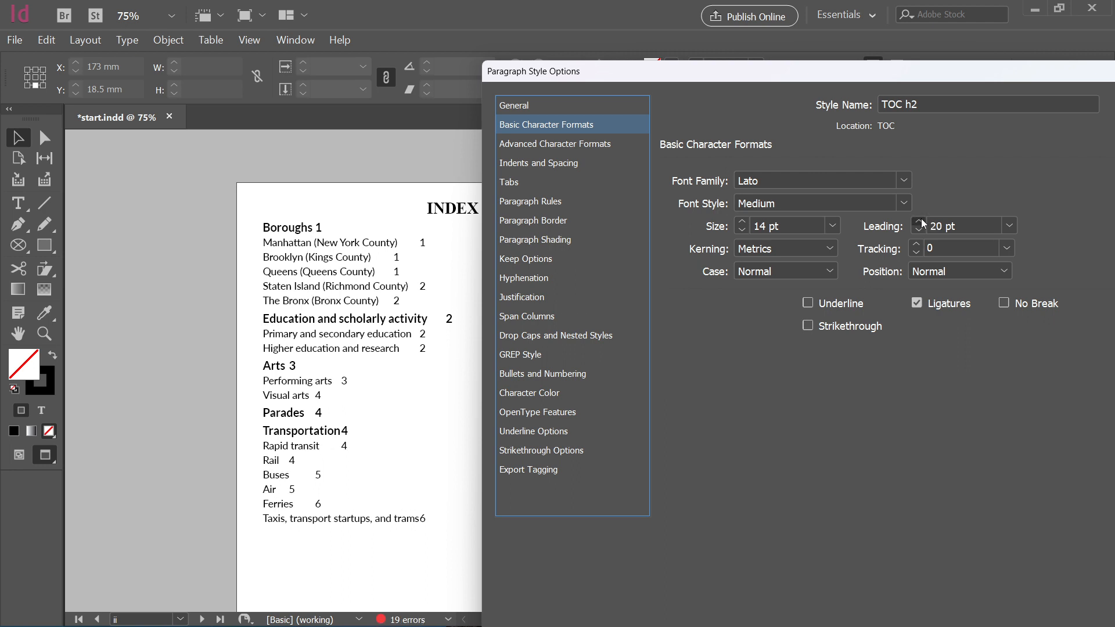
pyautogui.click(920, 222)
pyautogui.click(920, 222)
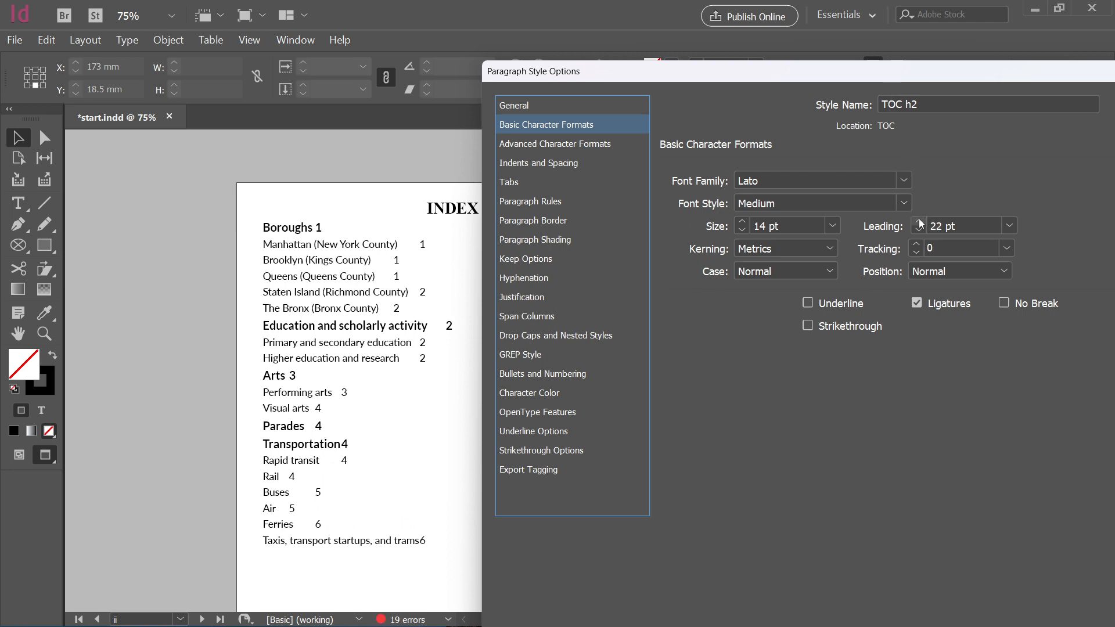
pyautogui.click(919, 221)
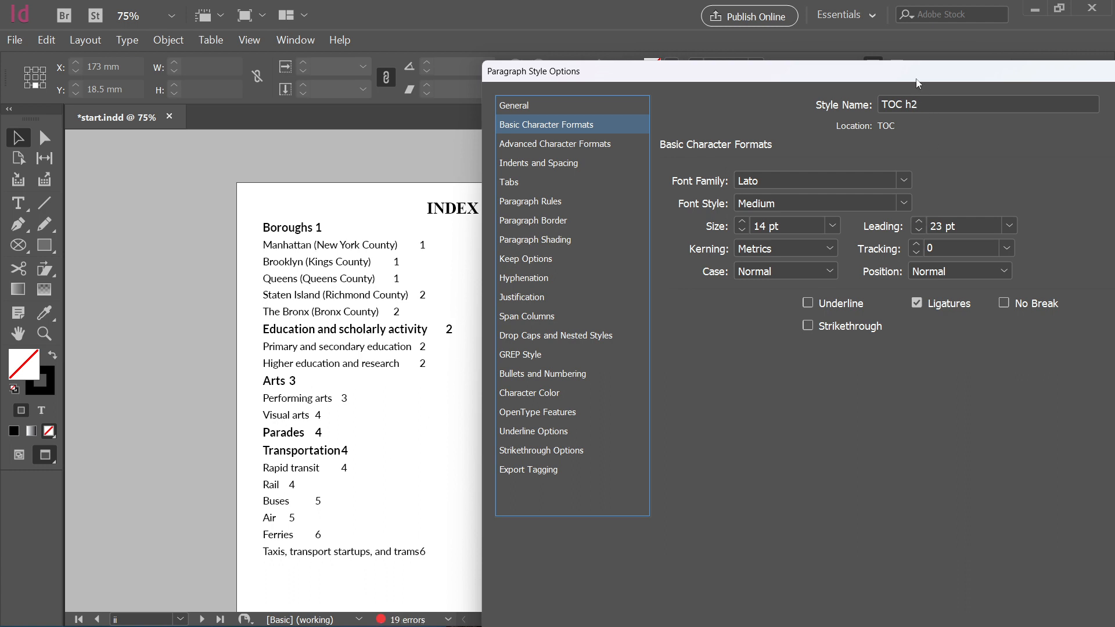
pyautogui.moveTo(917, 83); pyautogui.dragTo(794, 23)
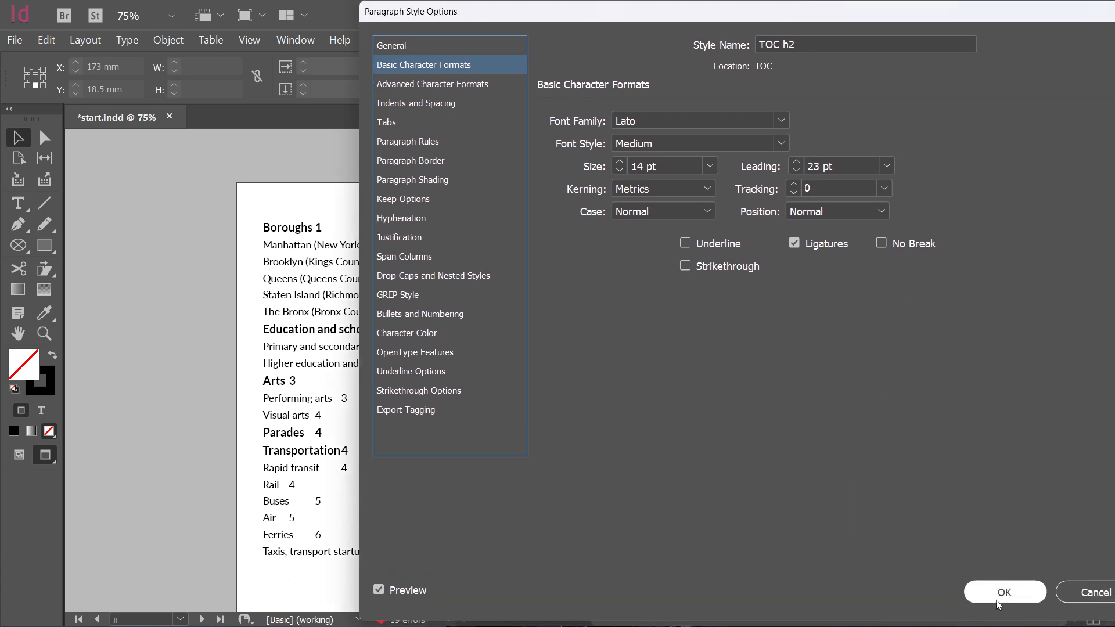
pyautogui.click(800, 164)
pyautogui.click(800, 164)
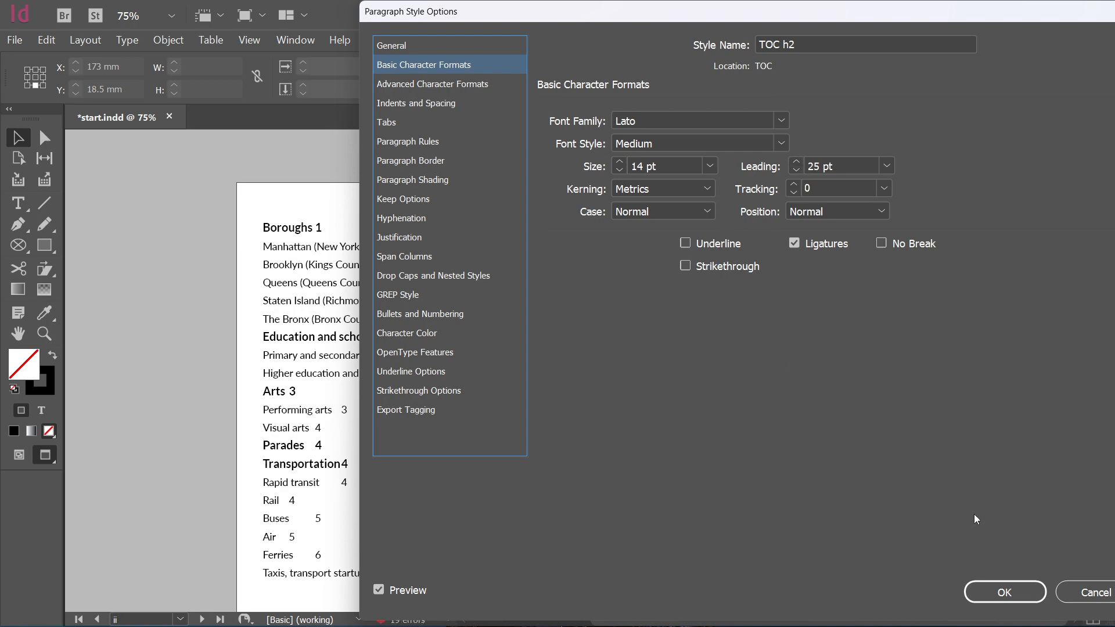
pyautogui.click(995, 598)
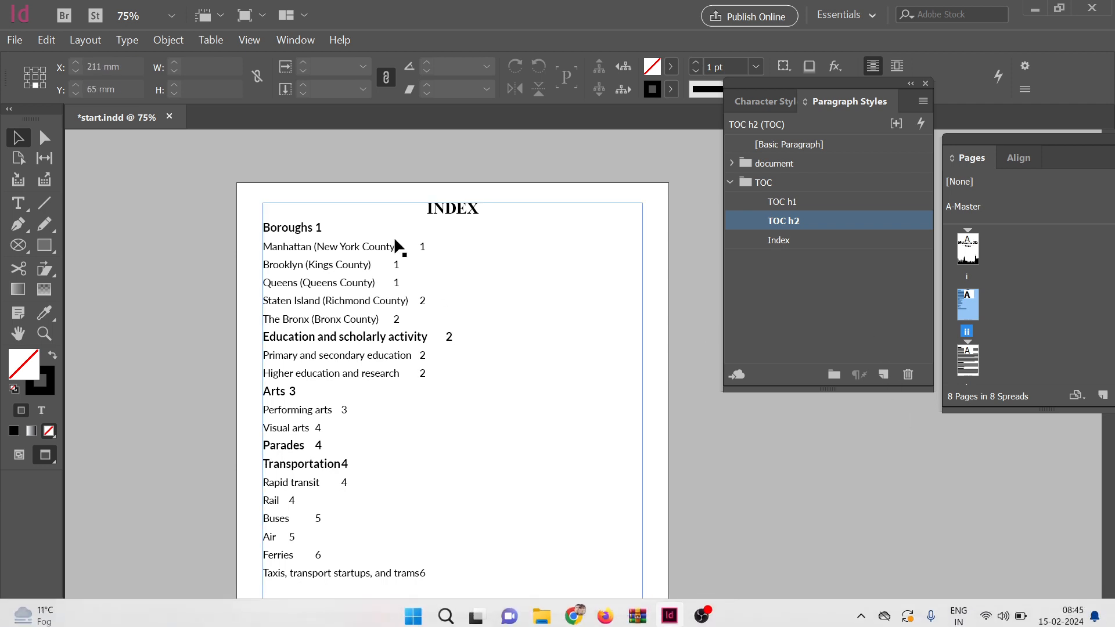
# In the table of contents settings, replace the sub heading (document) level's separator between entry and number with a Right Indent Tab (^y).
pyautogui.click(825, 249)
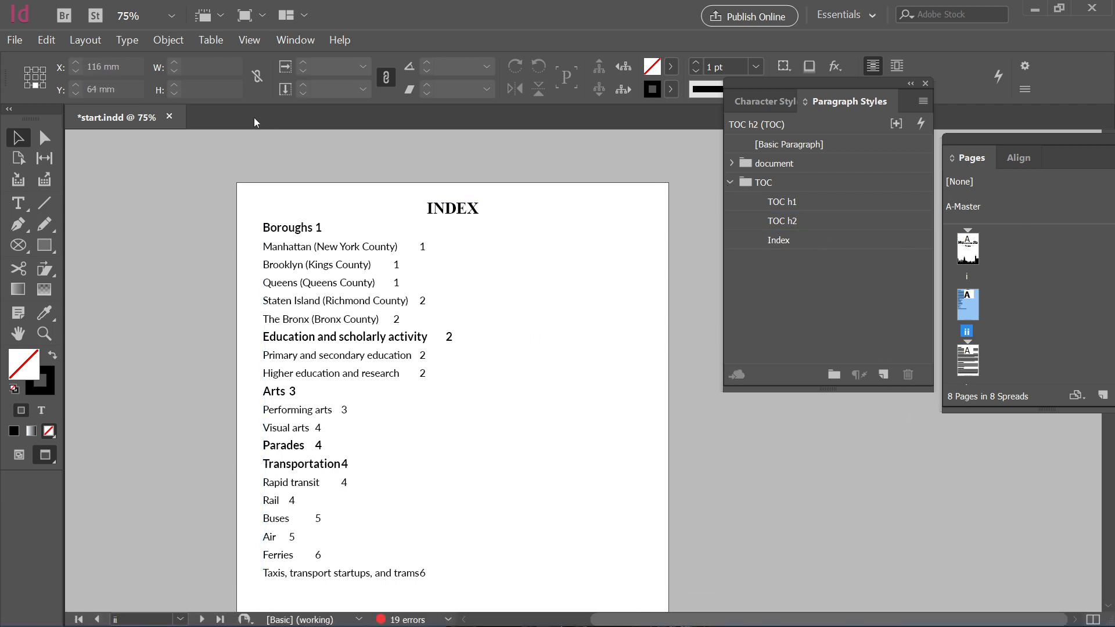
pyautogui.click(74, 40)
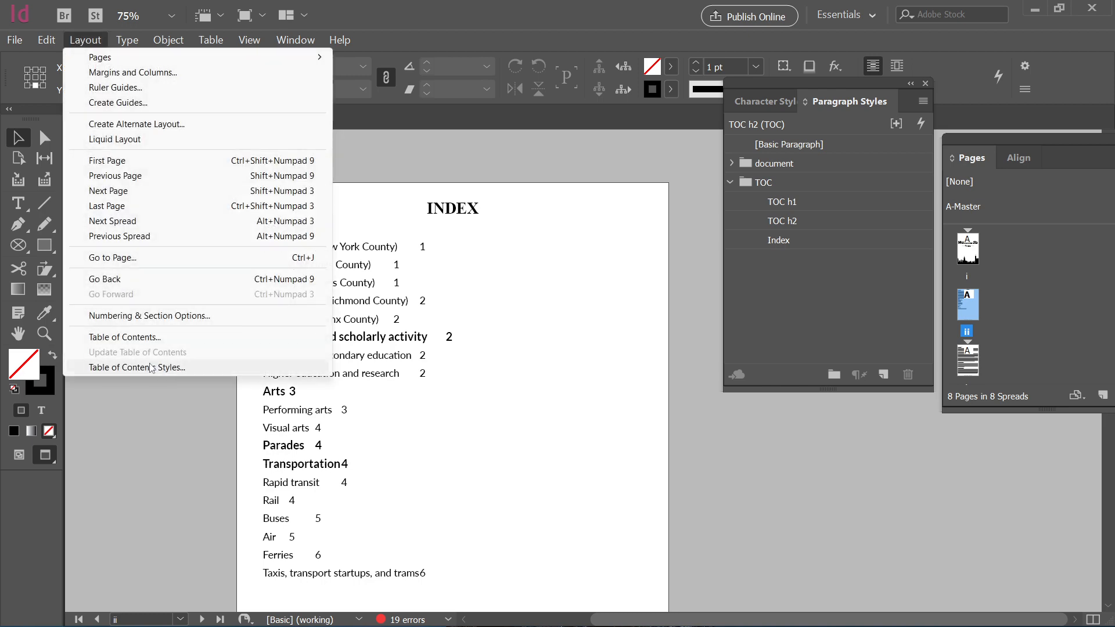
pyautogui.click(165, 338)
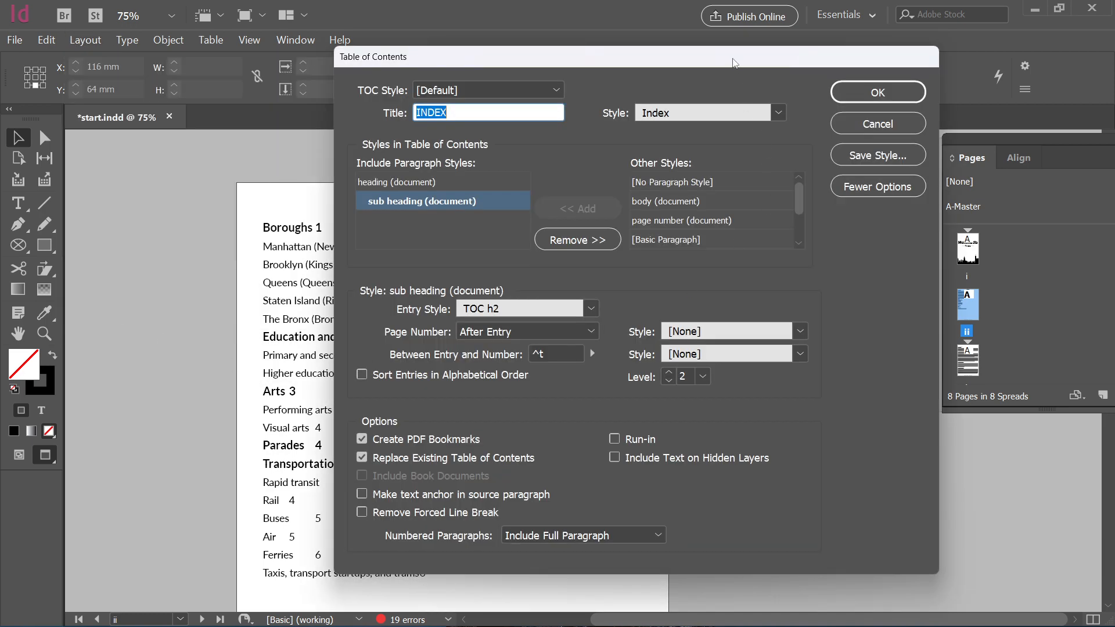
pyautogui.moveTo(733, 61); pyautogui.dragTo(953, 63)
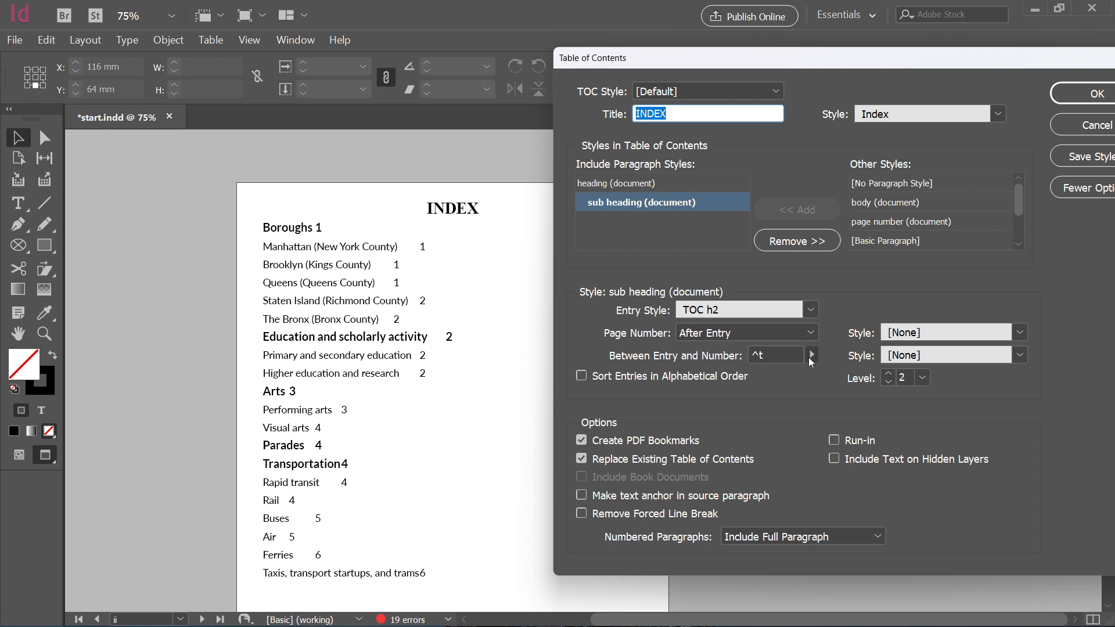
pyautogui.click(778, 356)
pyautogui.moveTo(772, 356); pyautogui.dragTo(749, 355)
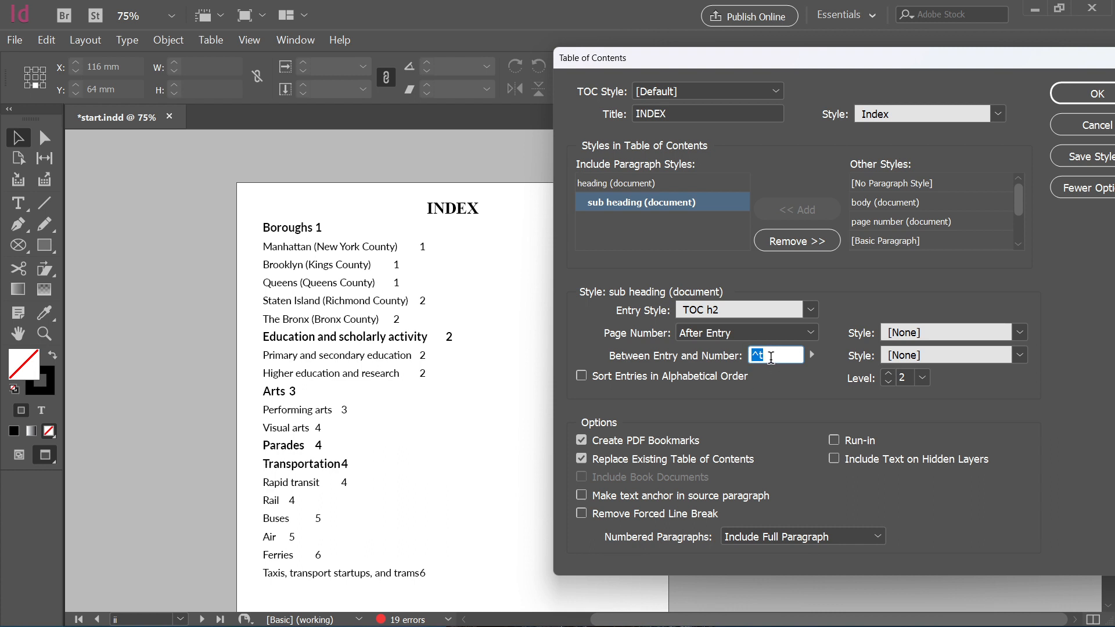
pyautogui.press('BackSpace')
pyautogui.click(813, 355)
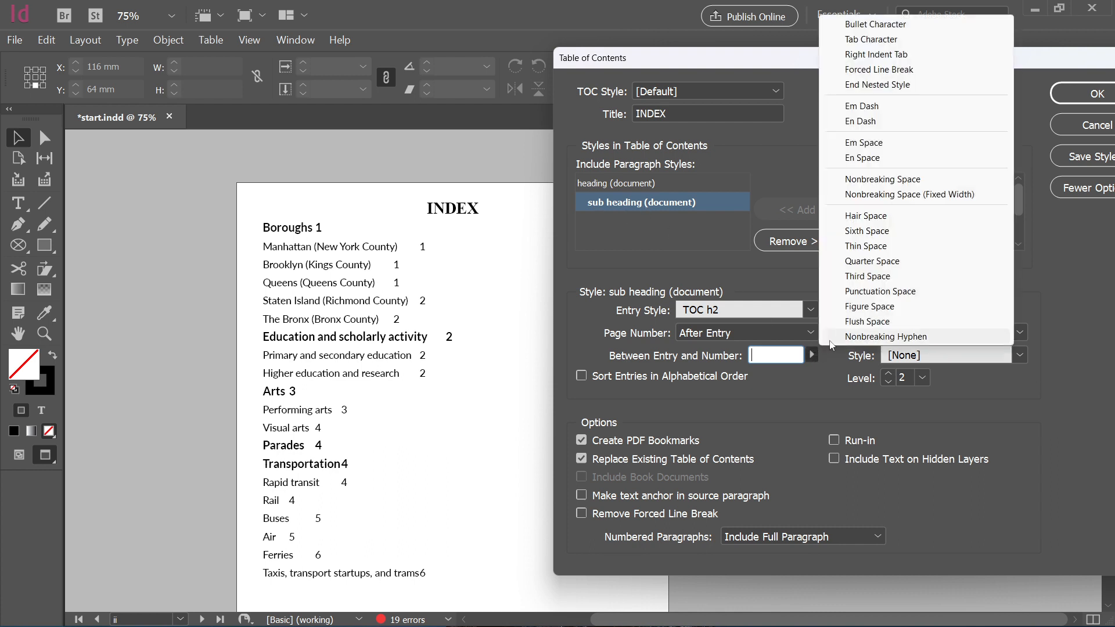
pyautogui.click(883, 54)
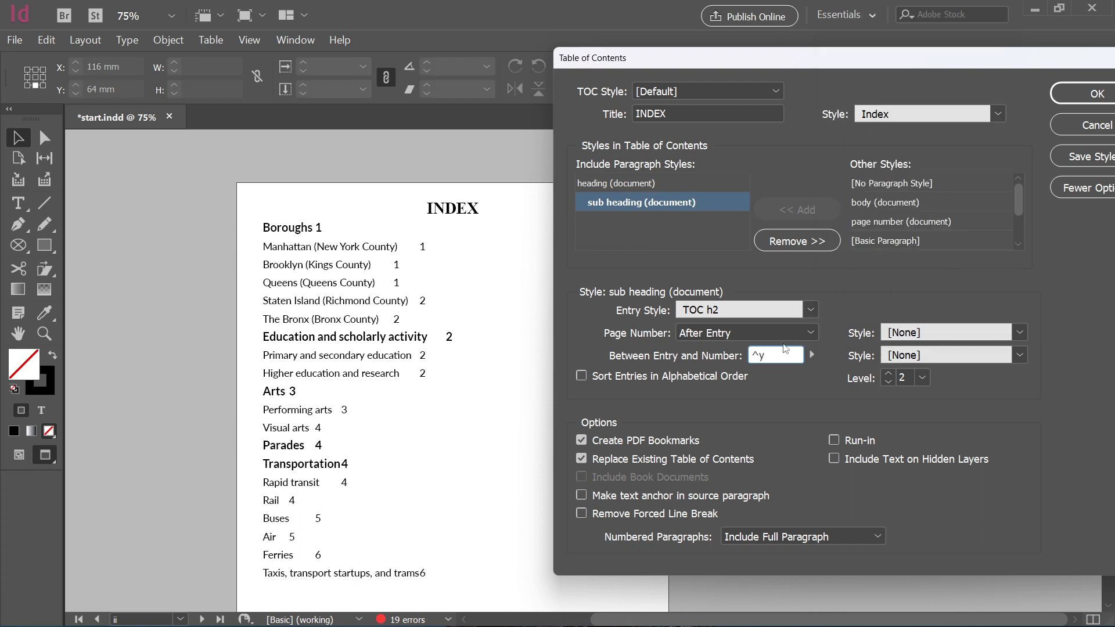
# Replace the heading (document) level's separator between entry and number with a Right Indent Tab (^y) and regenerate the table of contents.
pyautogui.click(655, 182)
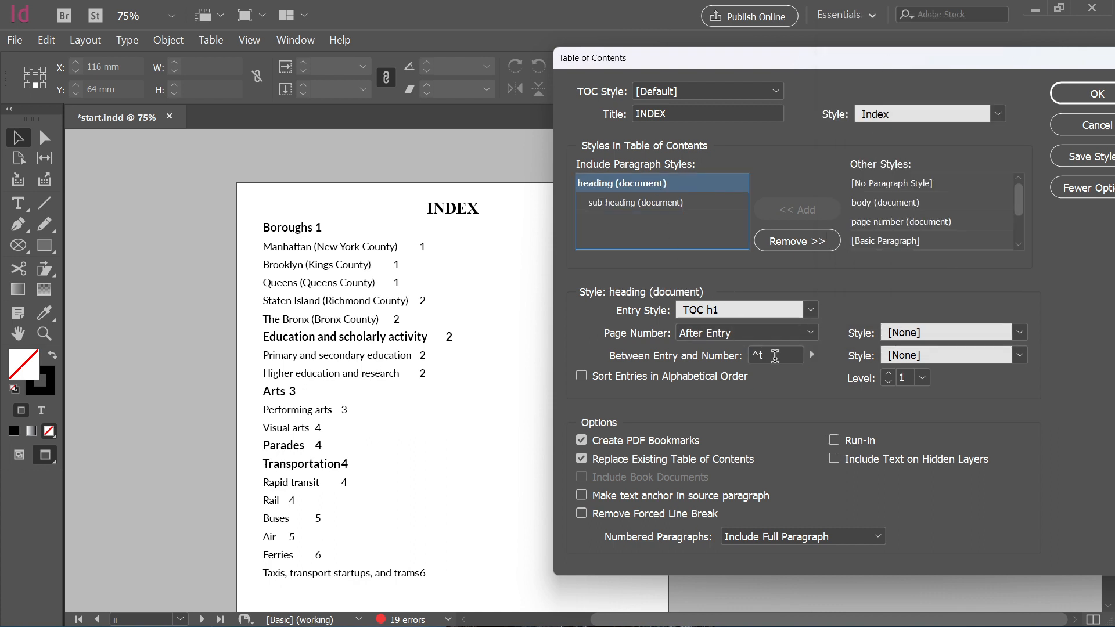
pyautogui.moveTo(775, 355); pyautogui.dragTo(719, 361)
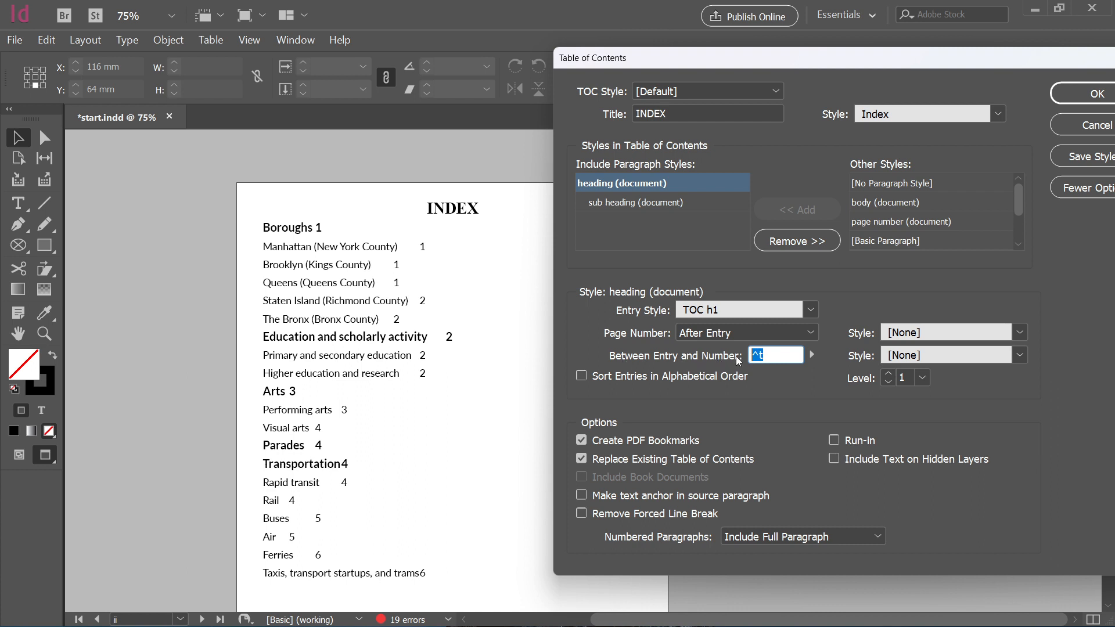
pyautogui.press('BackSpace')
pyautogui.click(812, 355)
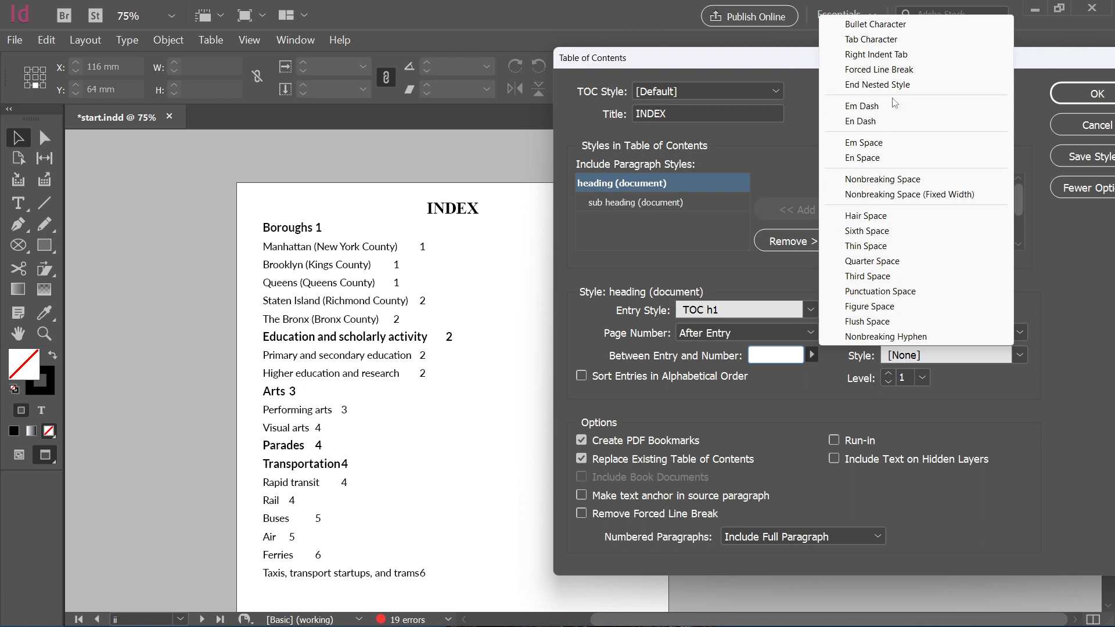
pyautogui.click(893, 54)
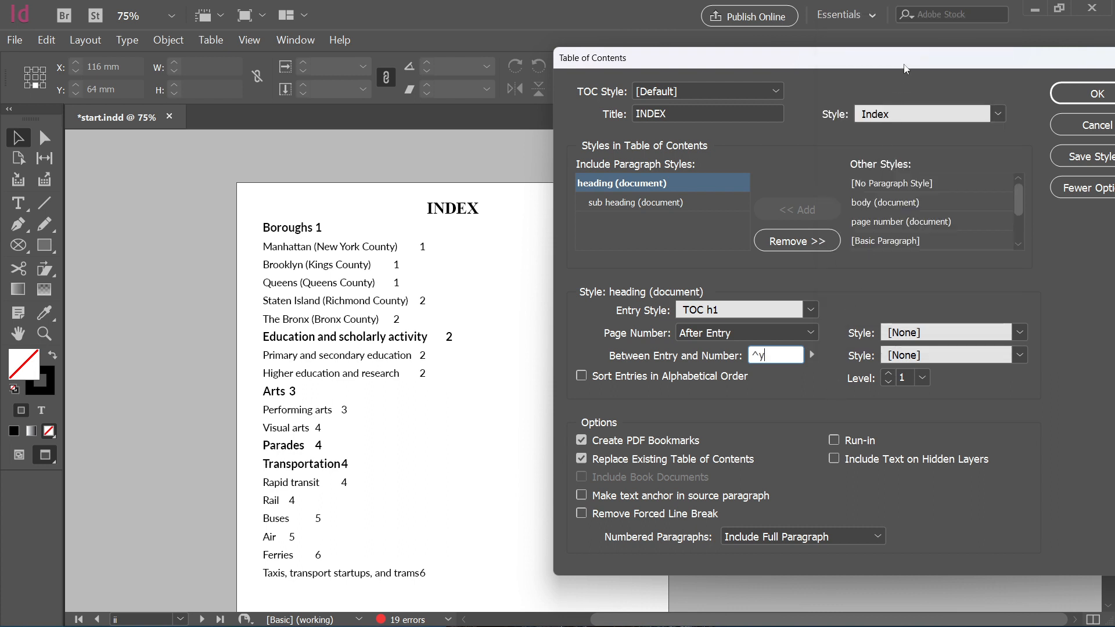
pyautogui.moveTo(903, 64); pyautogui.dragTo(792, 68)
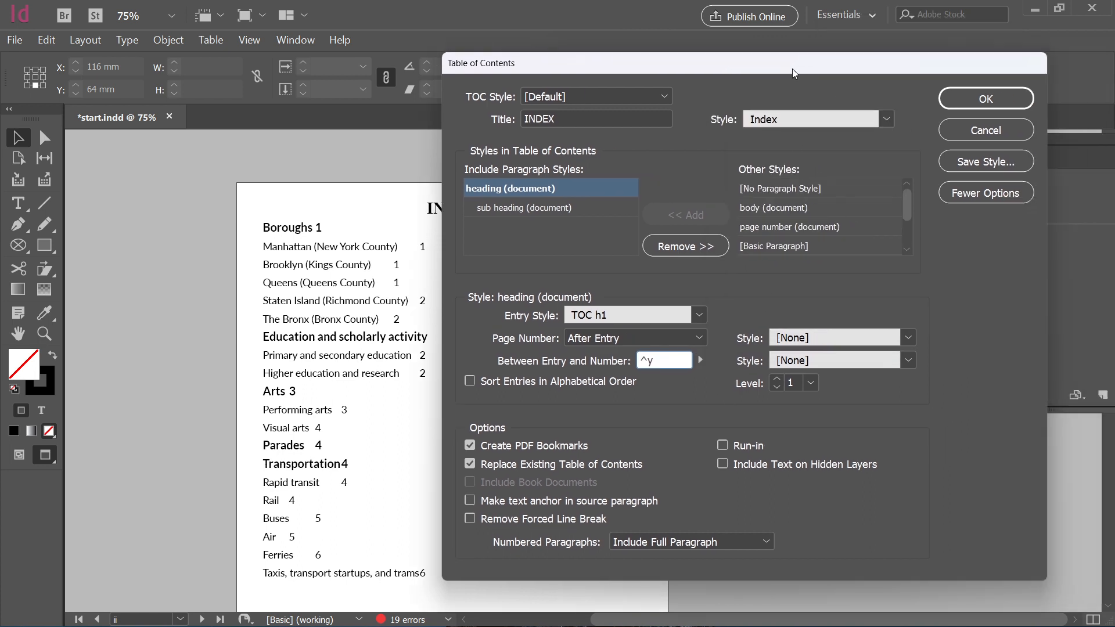
pyautogui.click(975, 110)
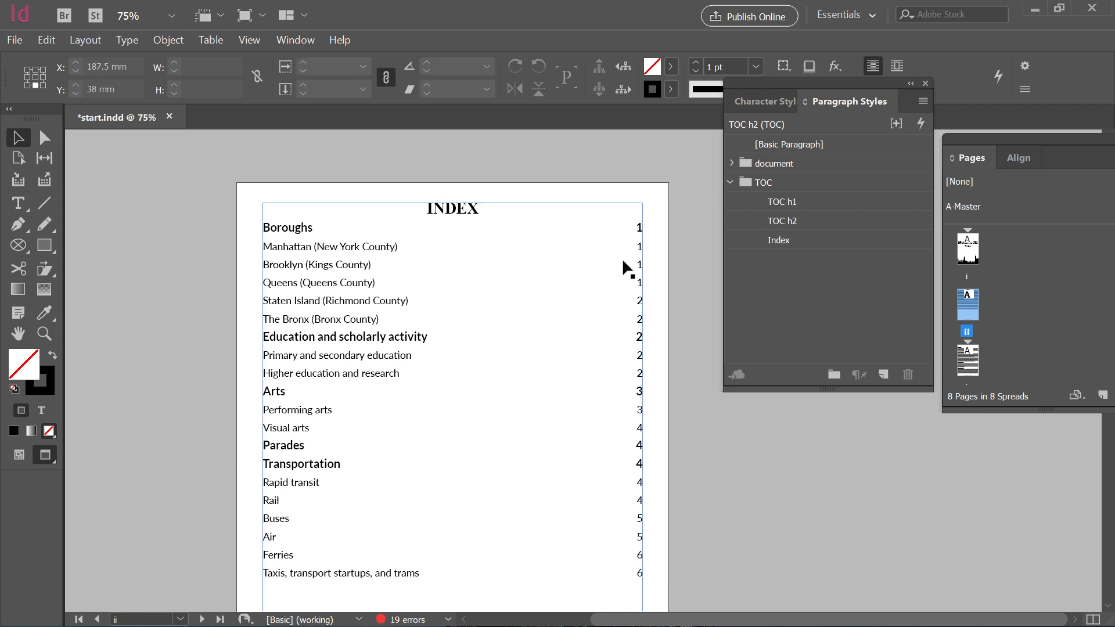
# Edit the TOC h1 paragraph style's tab settings and add a left-aligned tab stop at about 7.8 mm.
pyautogui.doubleClick(818, 202)
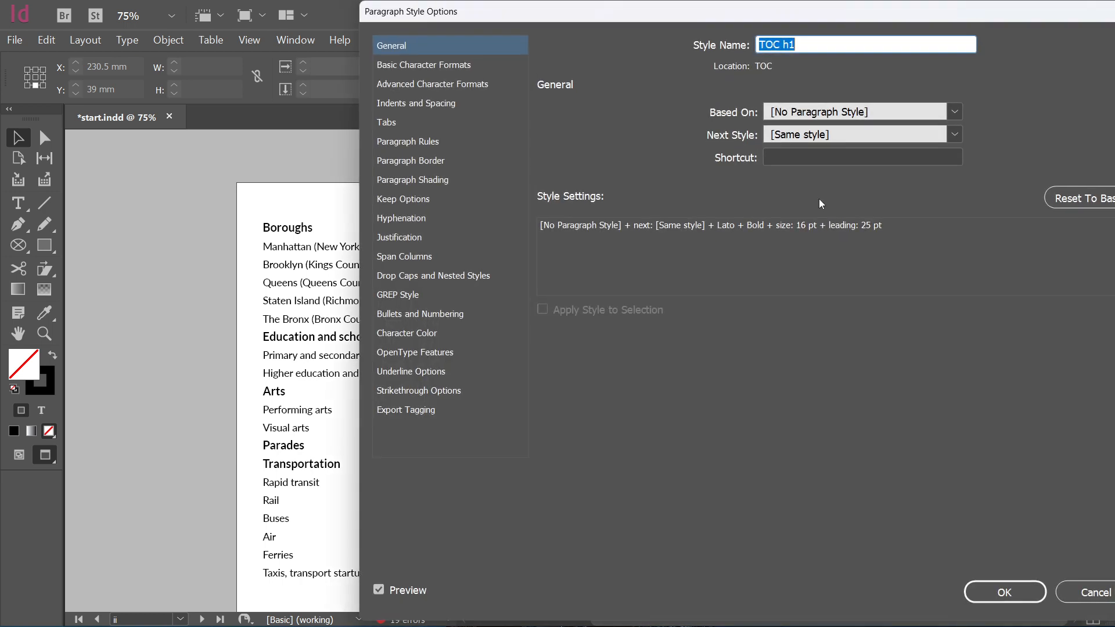
pyautogui.moveTo(697, 14); pyautogui.dragTo(846, 137)
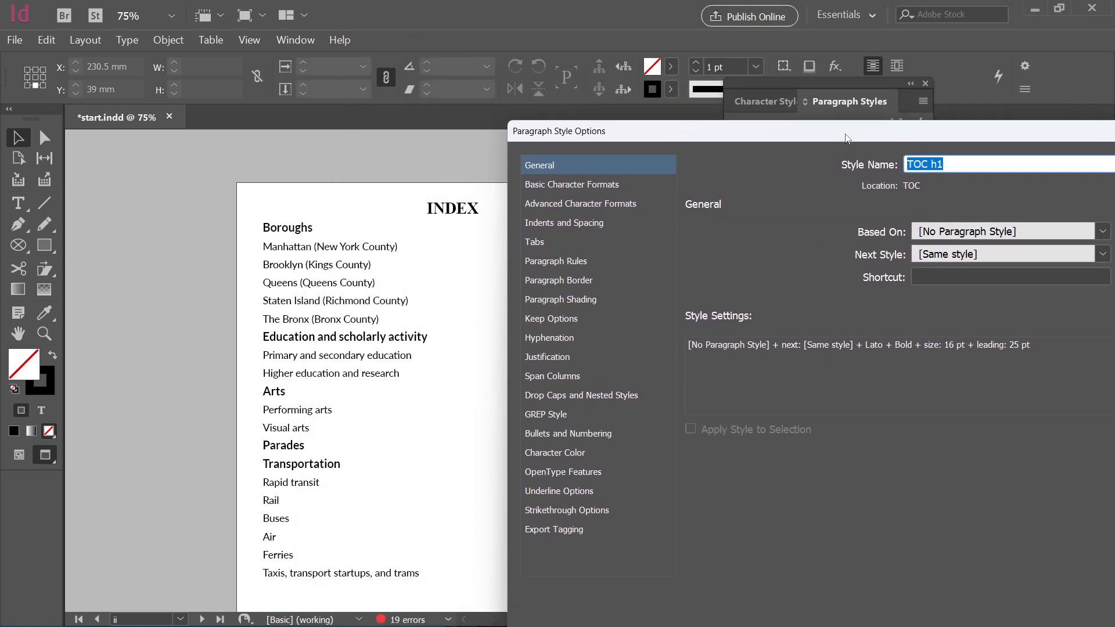
pyautogui.click(527, 245)
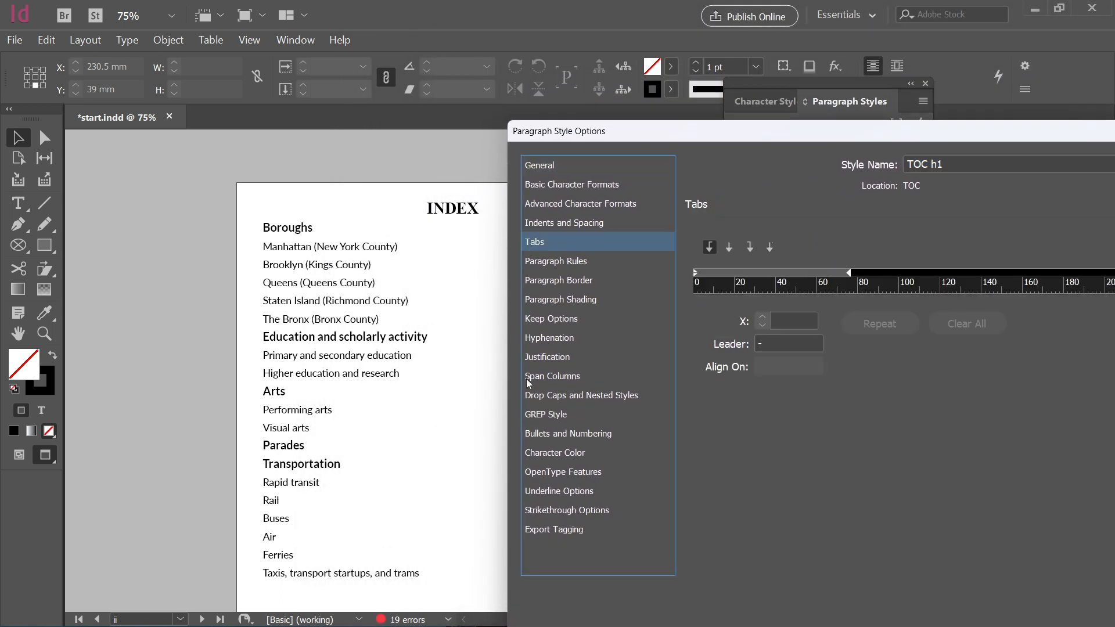
pyautogui.moveTo(780, 137); pyautogui.dragTo(658, 300)
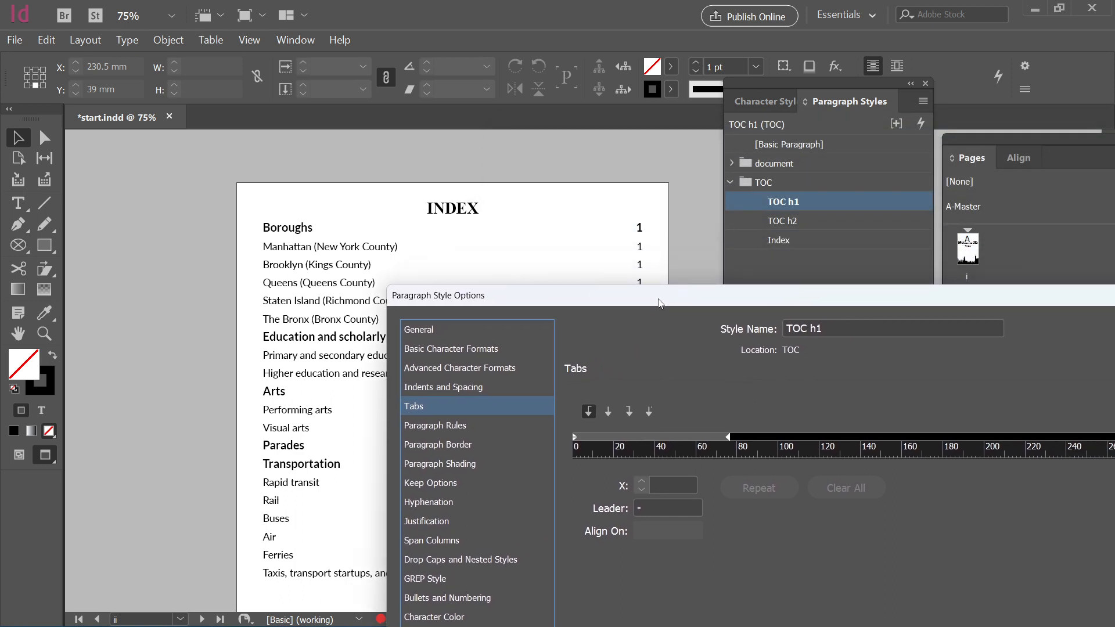
pyautogui.click(588, 436)
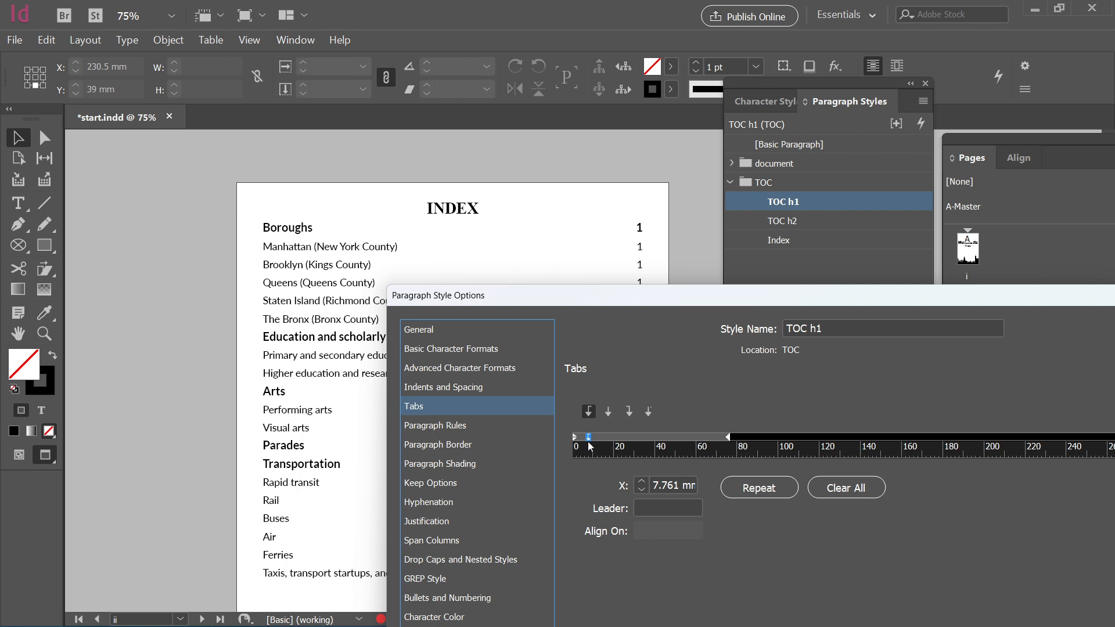
# Set the TOC h1 tab stop's leader to a period, repeat the stop across the ruler, and save the style.
pyautogui.click(663, 507)
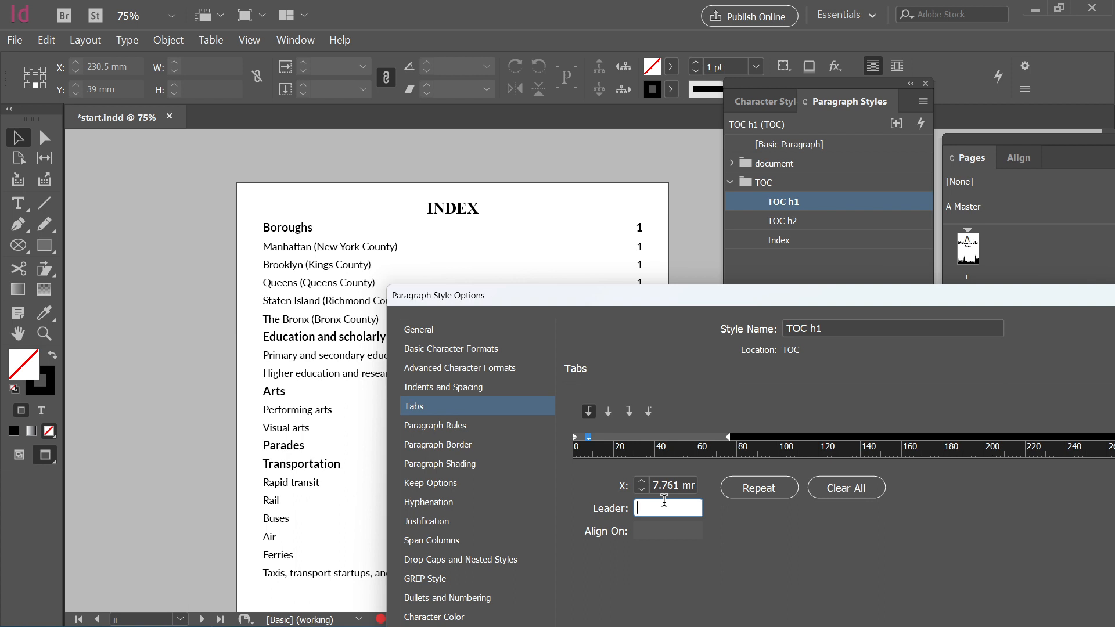
pyautogui.write('.')
pyautogui.write('_')
pyautogui.press('BackSpace')
pyautogui.click(761, 493)
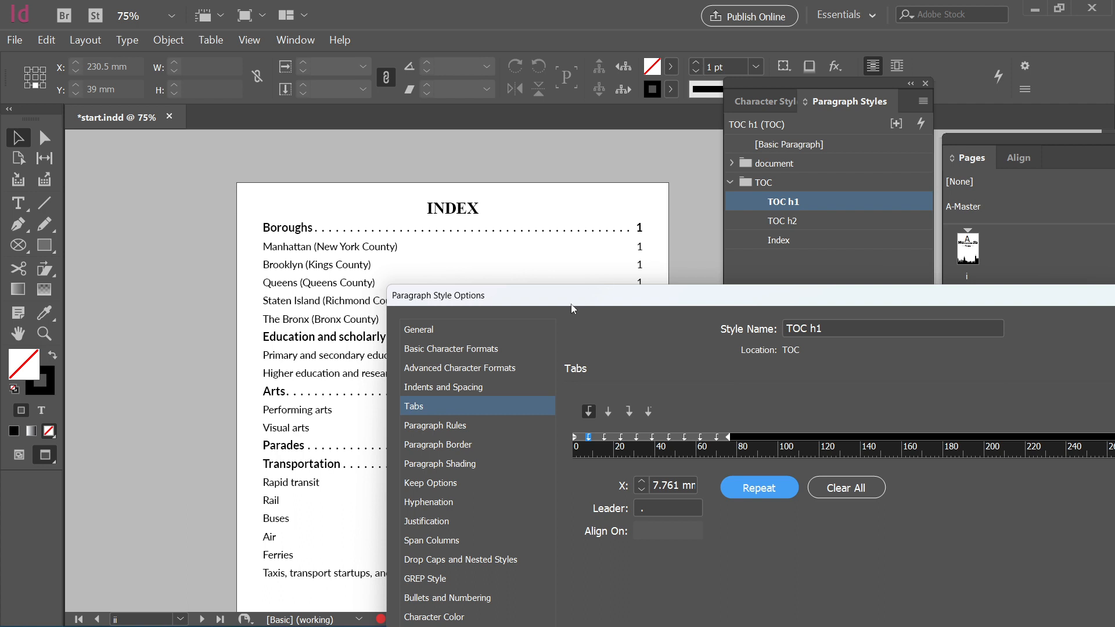
pyautogui.moveTo(572, 304); pyautogui.dragTo(793, 137)
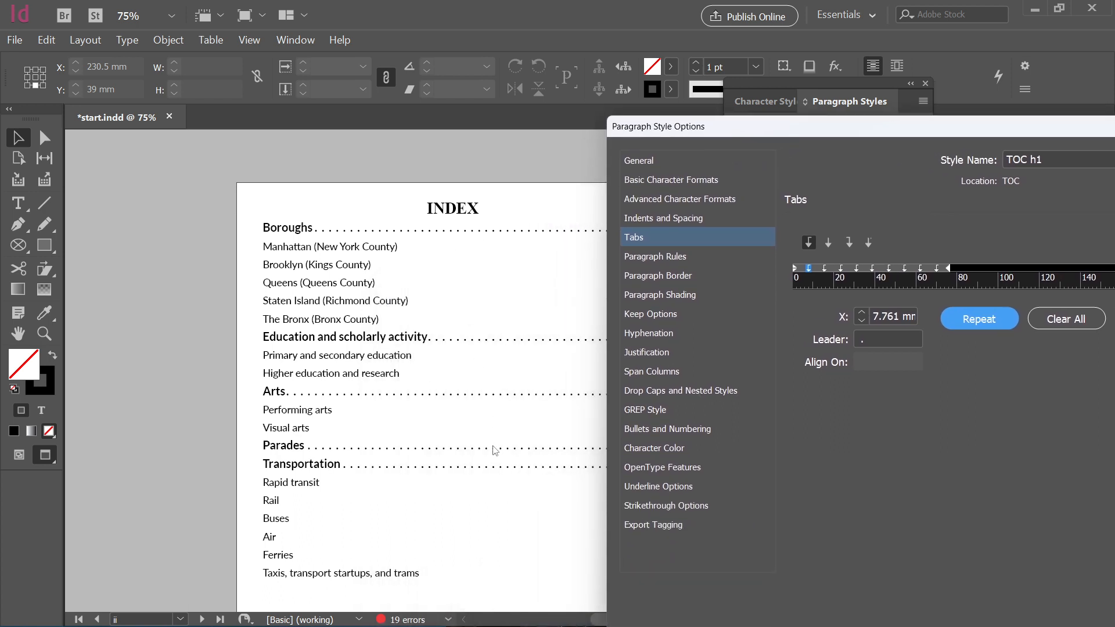
pyautogui.moveTo(698, 137); pyautogui.dragTo(361, 138)
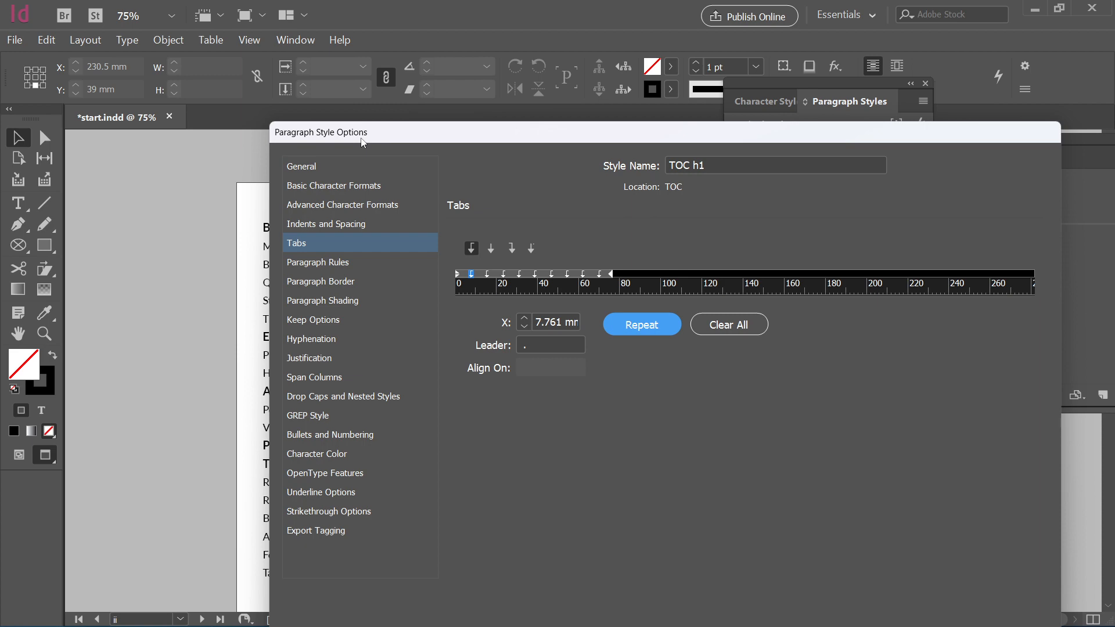
pyautogui.moveTo(668, 142); pyautogui.dragTo(668, 13)
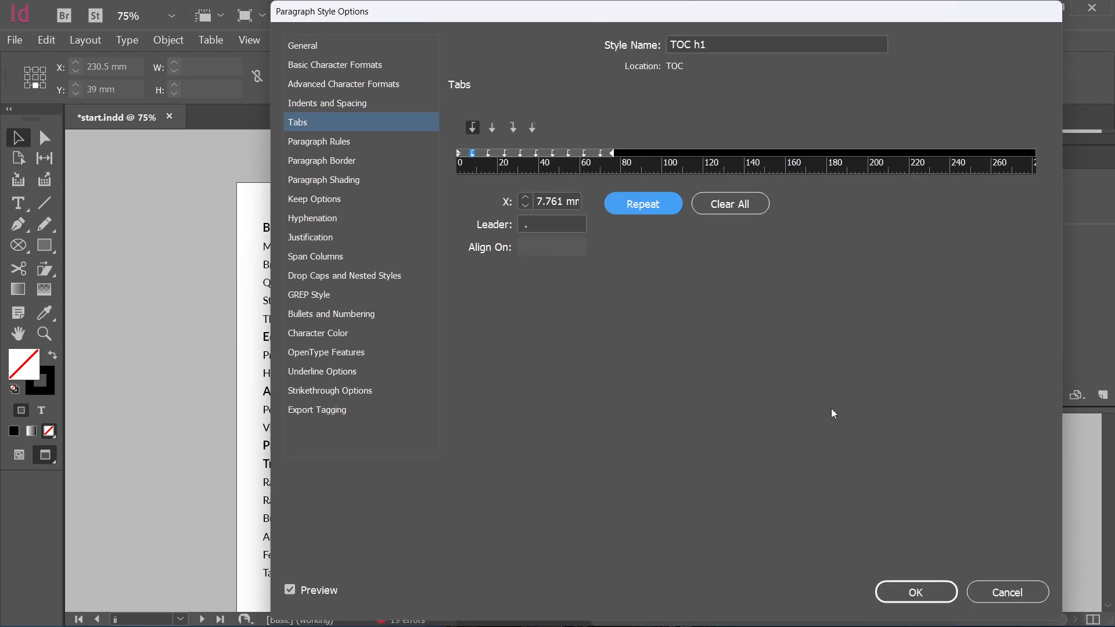
pyautogui.click(946, 597)
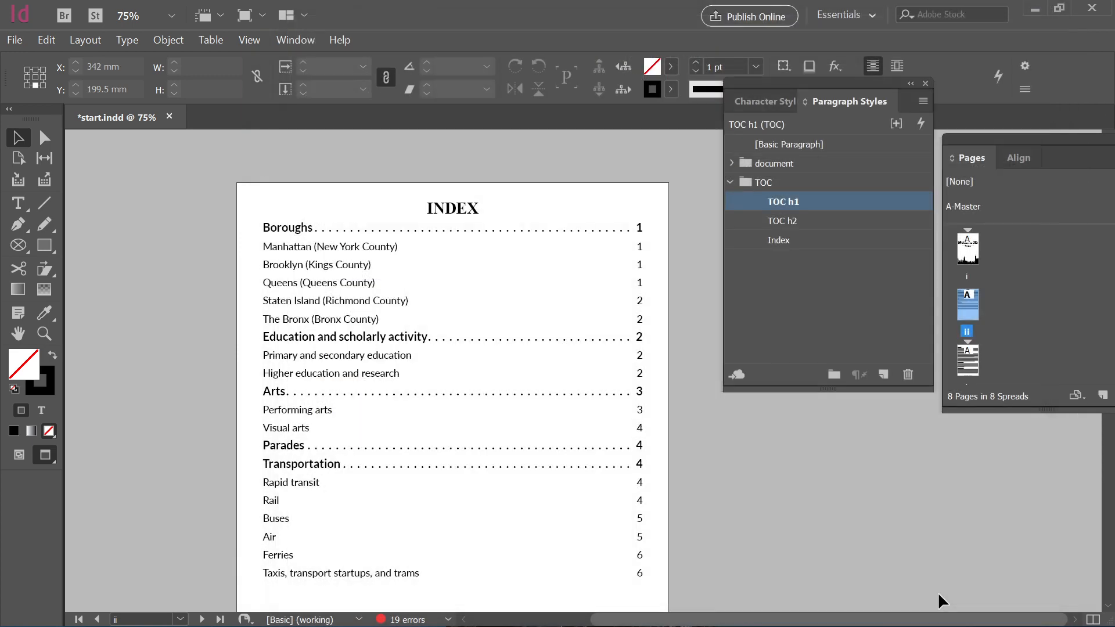
# In the TOC h2 paragraph style, add a left-aligned tab stop at about 8.1 mm with a period leader, repeat it, and save the style.
pyautogui.doubleClick(822, 221)
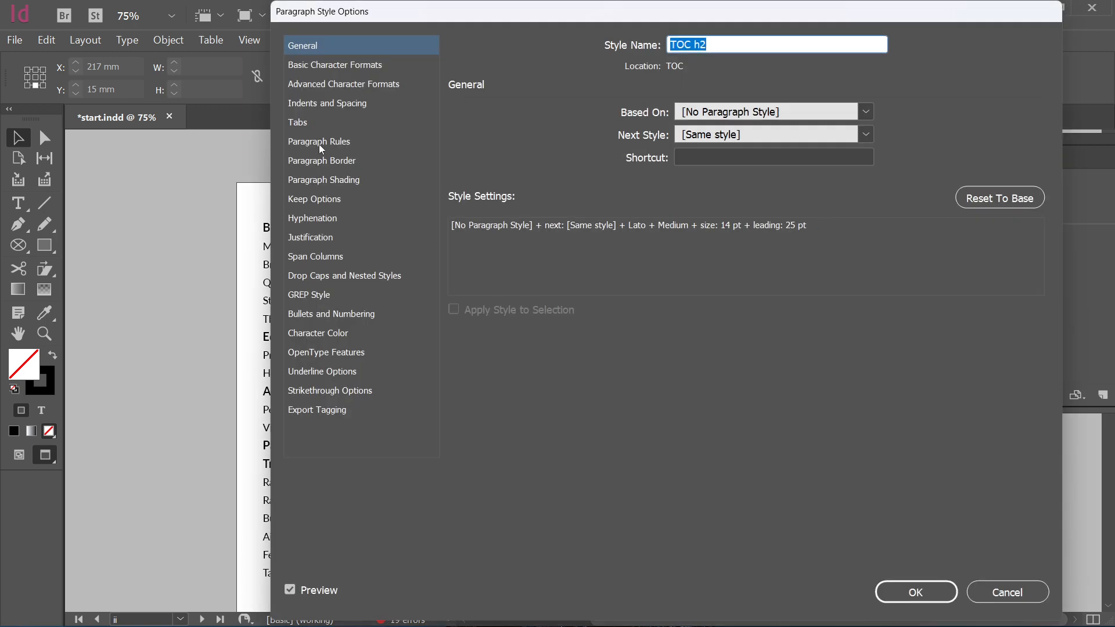
pyautogui.click(321, 123)
pyautogui.moveTo(522, 23); pyautogui.dragTo(751, 280)
pyautogui.click(702, 410)
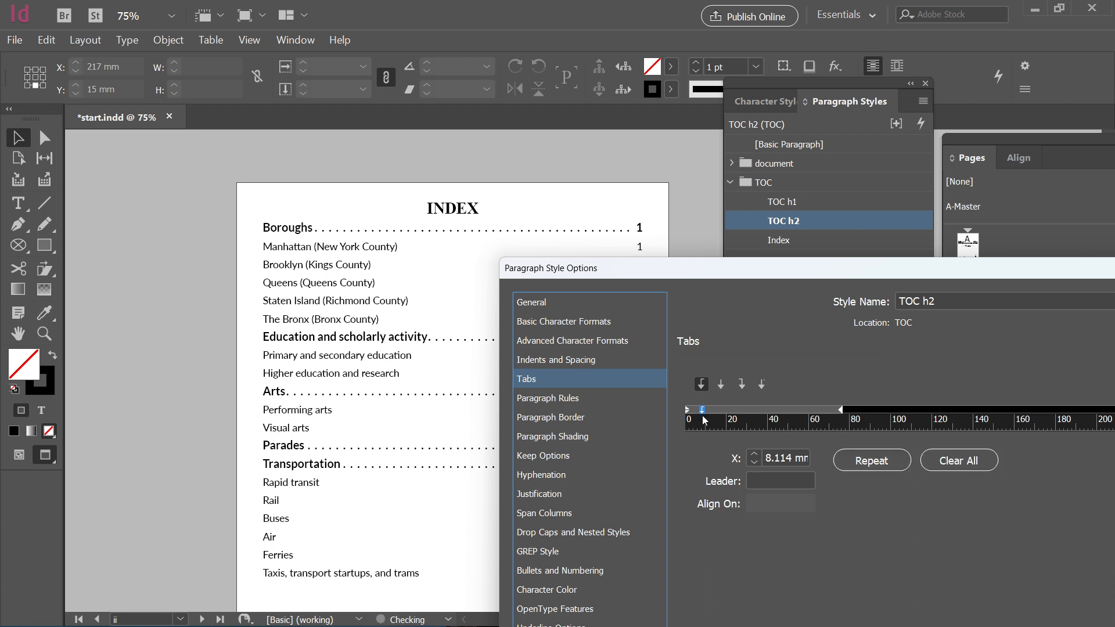
pyautogui.click(779, 481)
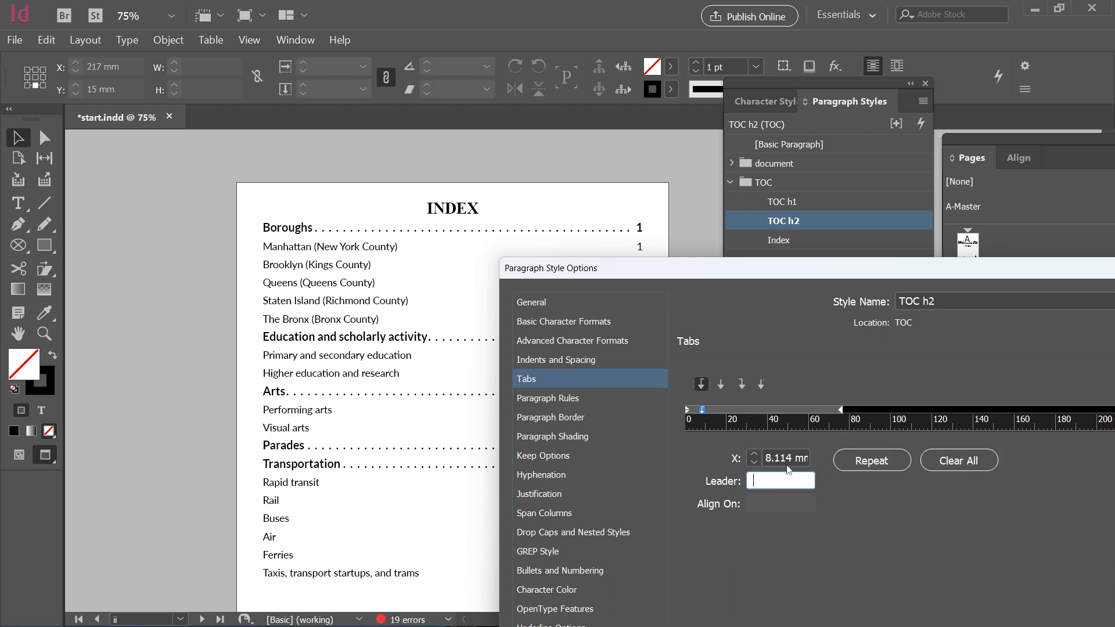
pyautogui.write('.')
pyautogui.click(861, 455)
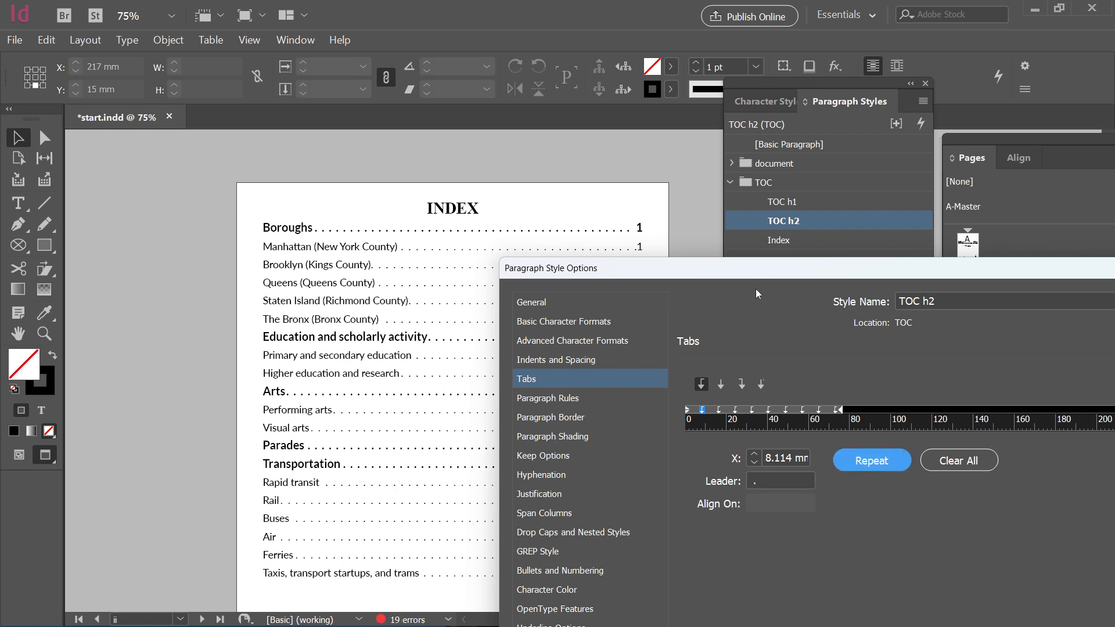
pyautogui.moveTo(763, 268); pyautogui.dragTo(509, 19)
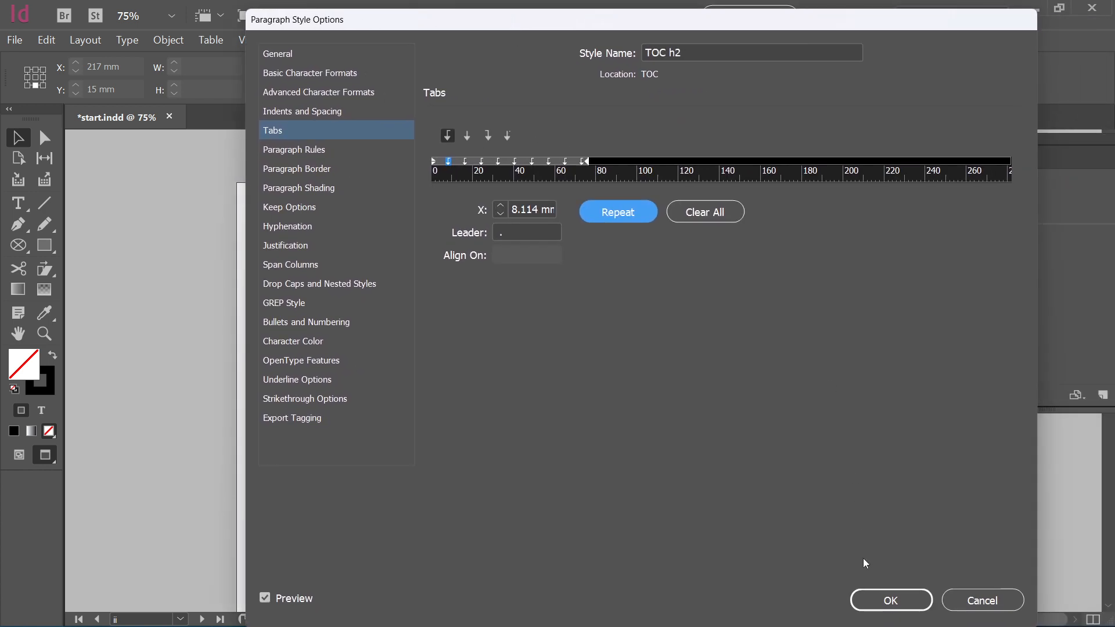
pyautogui.click(883, 598)
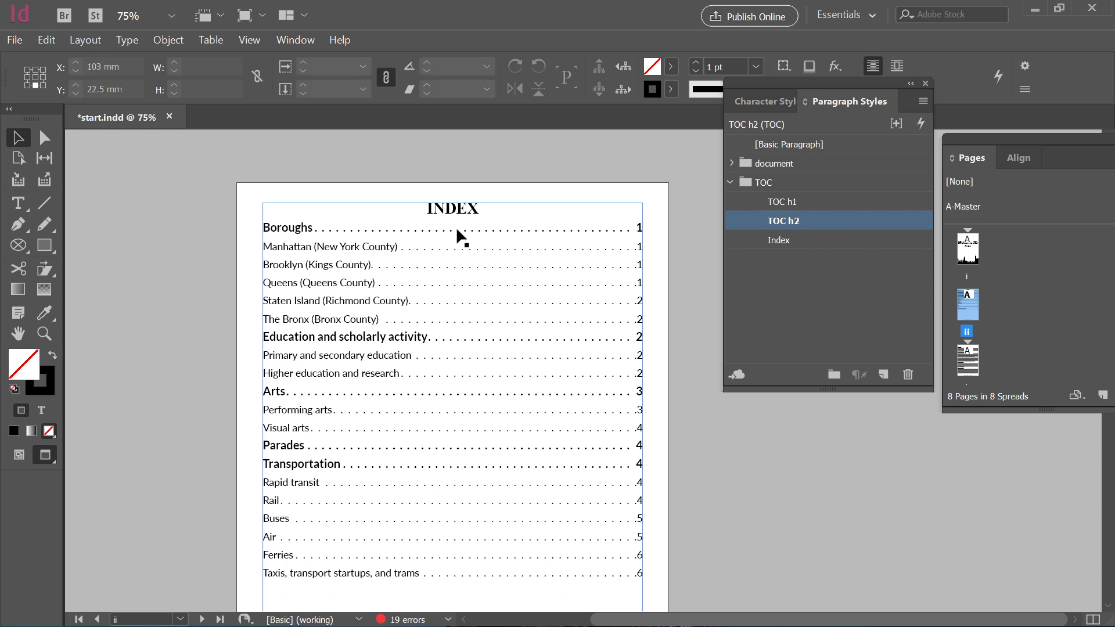
# Examine the dot leaders and page numbers on the INDEX page, and look through the body pages up to the last page.
pyautogui.click(650, 222)
pyautogui.click(629, 309)
pyautogui.scroll(-3, 656, 411)
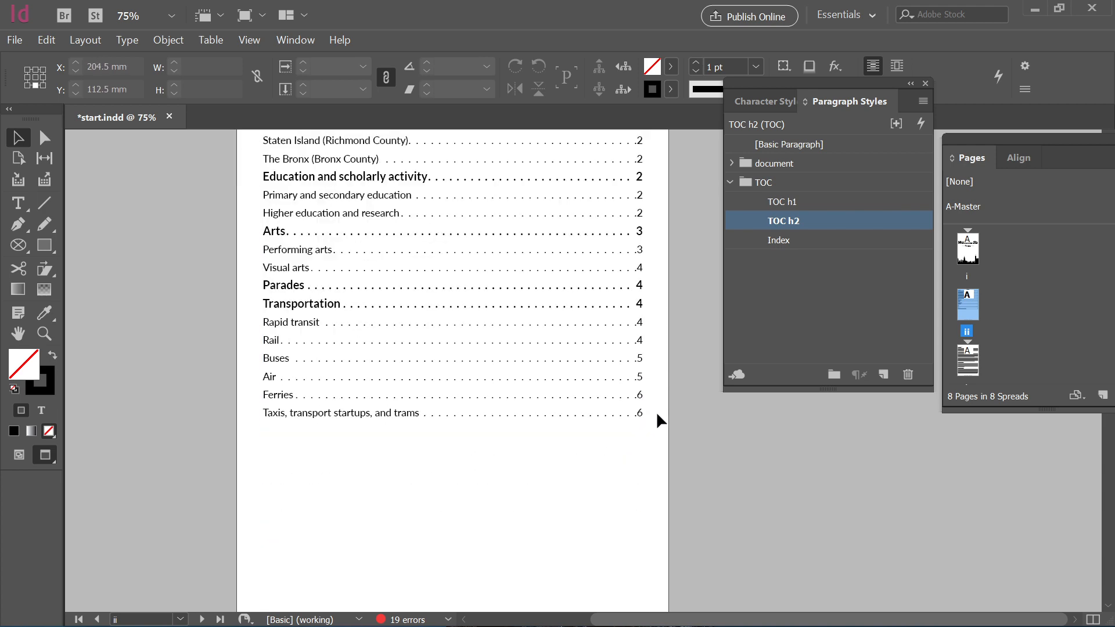
pyautogui.scroll(4, 524, 435)
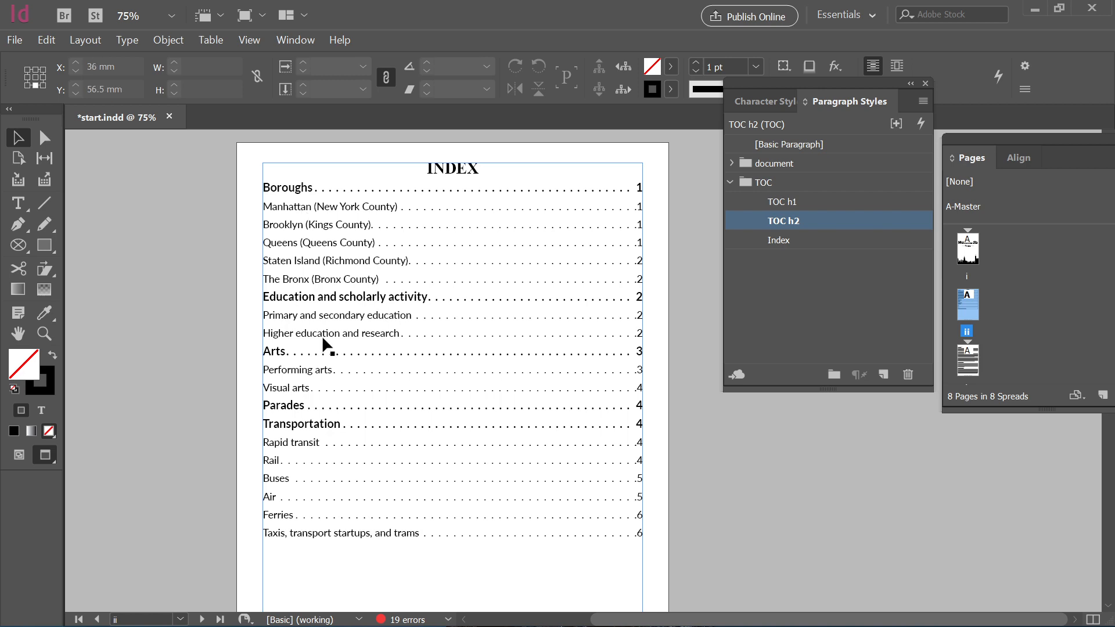
pyautogui.scroll(-3, 342, 454)
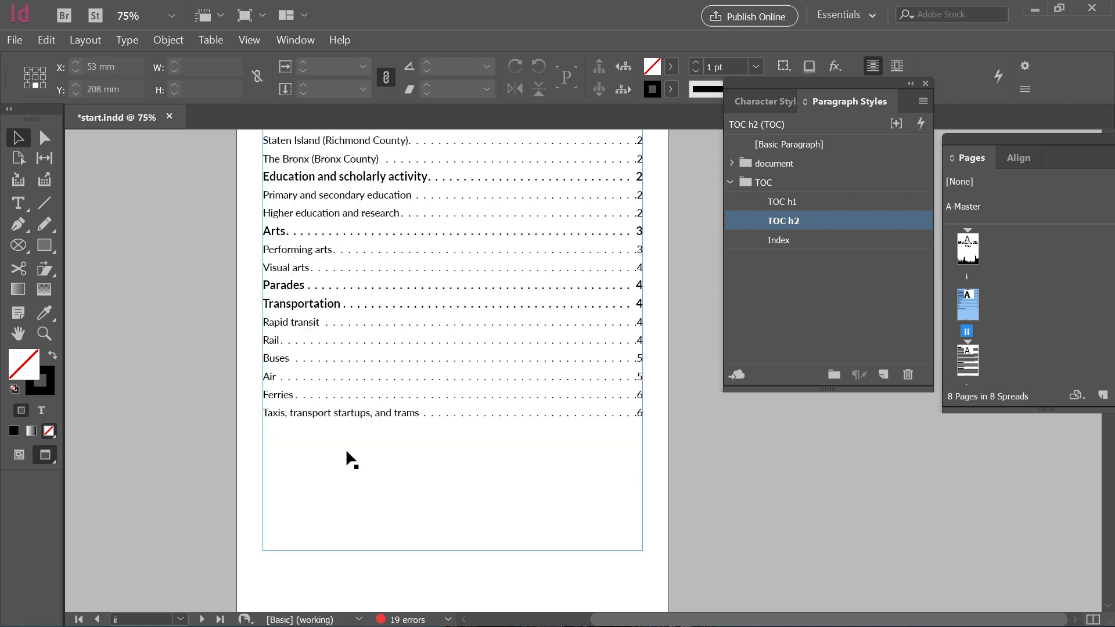
pyautogui.scroll(3, 346, 448)
pyautogui.scroll(-4, 540, 440)
pyautogui.scroll(-20, 560, 441)
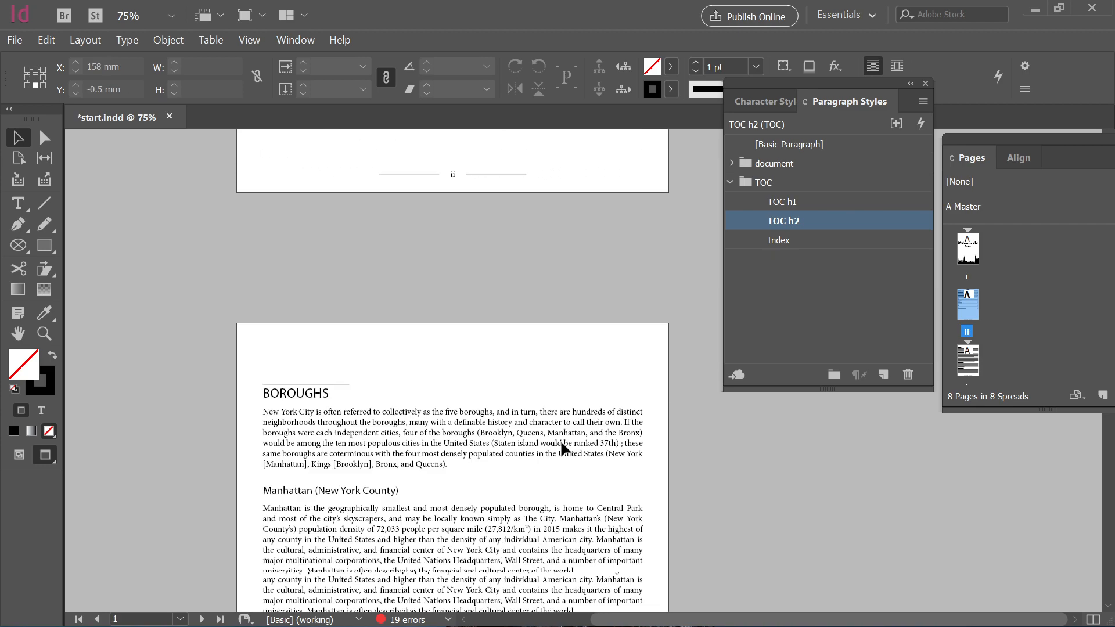
pyautogui.hotkey('ctrl', '-')
pyautogui.scroll(-5, 1025, 274)
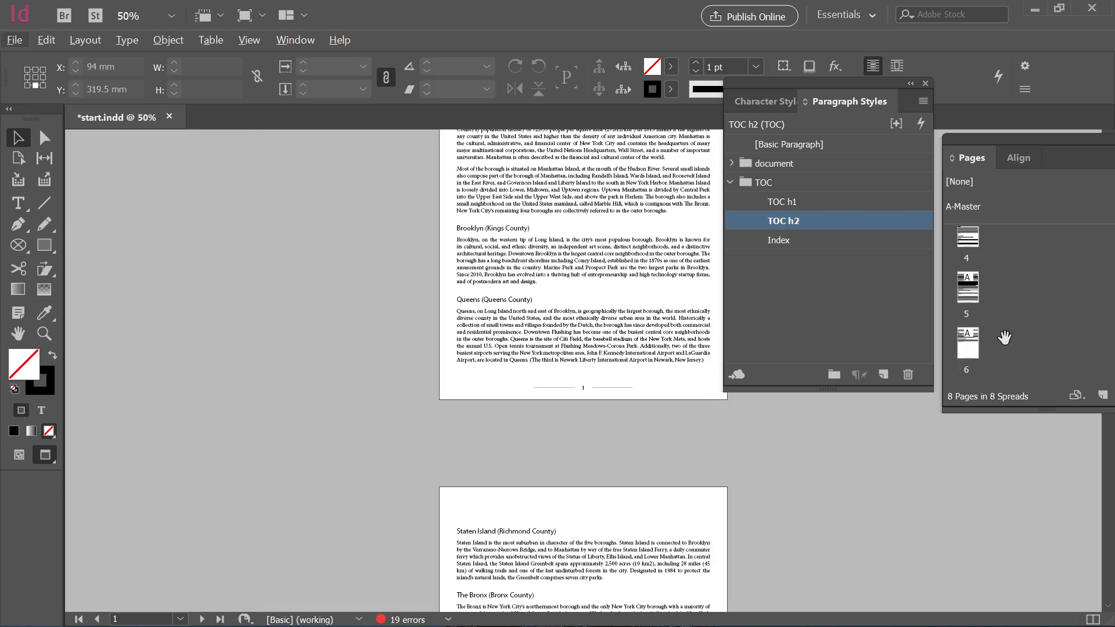
pyautogui.scroll(-2, 610, 441)
pyautogui.scroll(-8, 608, 435)
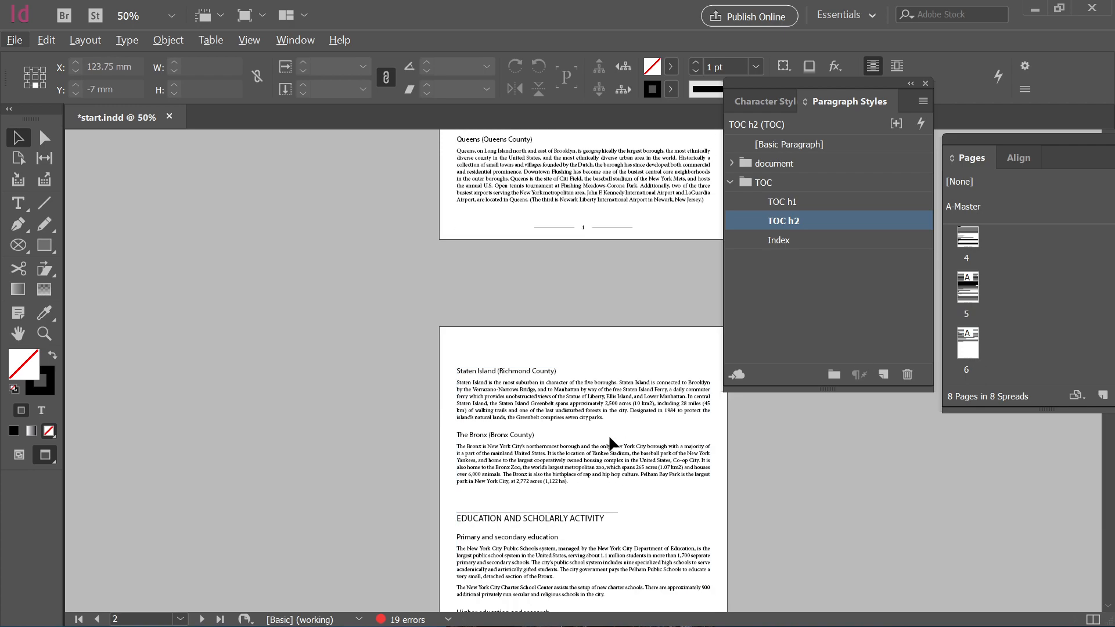
pyautogui.scroll(-20, 608, 435)
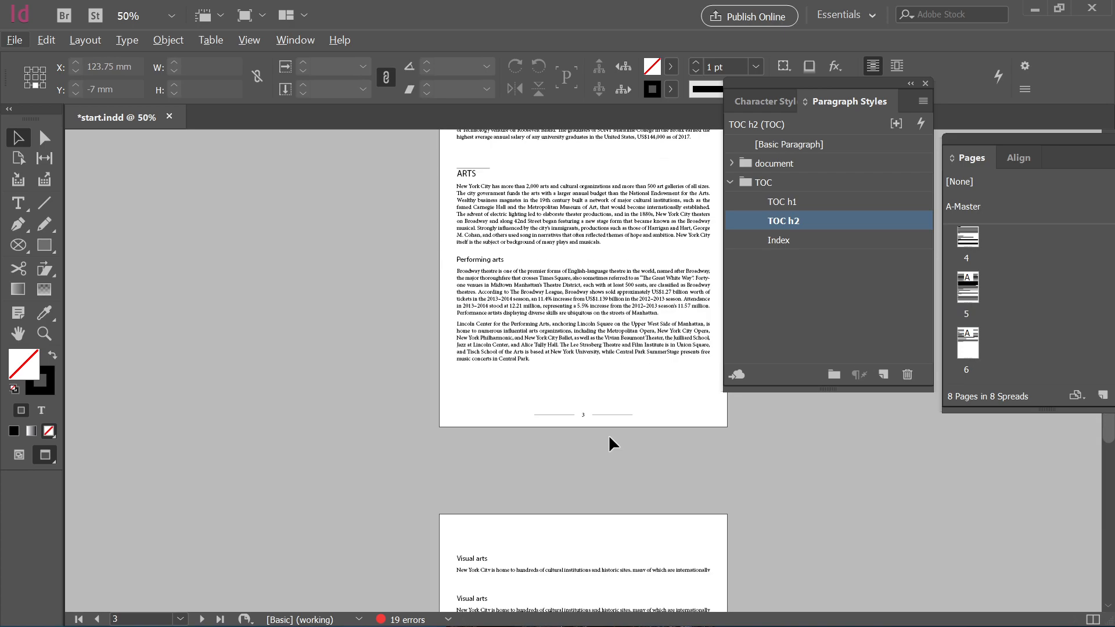
pyautogui.scroll(-9, 615, 434)
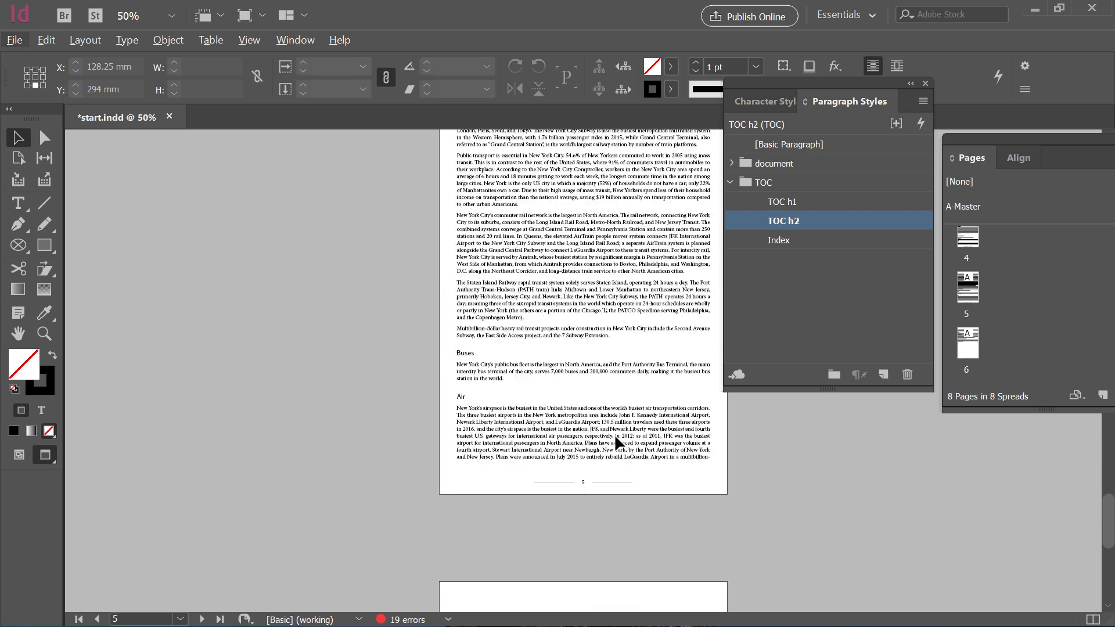
# Insert 4 pages based on A-Master after page 6.
pyautogui.rightClick(1054, 347)
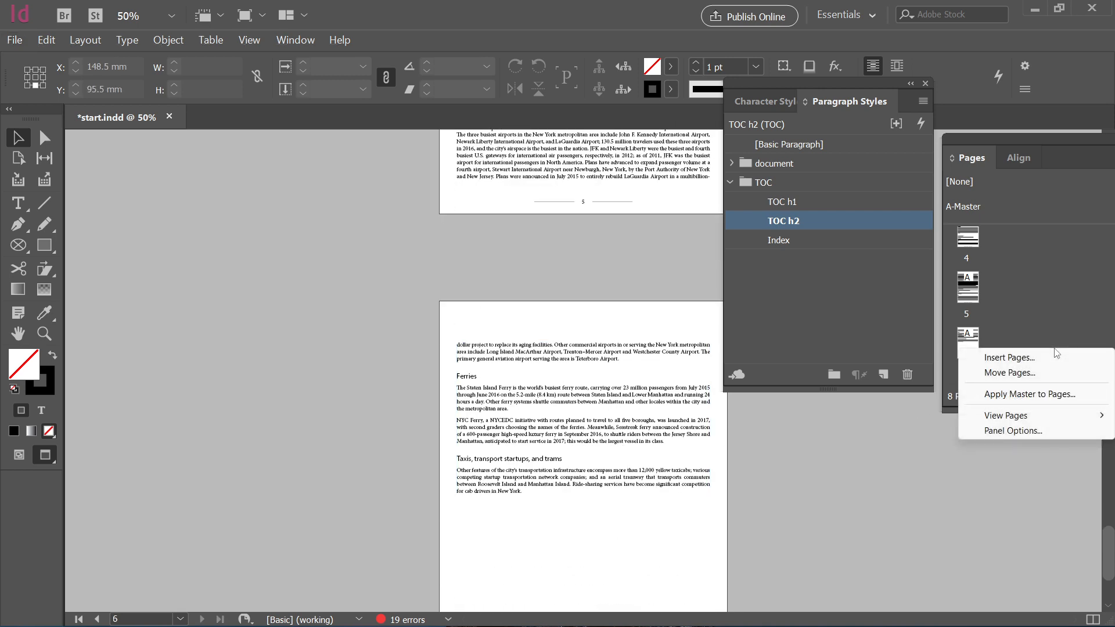
pyautogui.moveTo(1026, 134); pyautogui.dragTo(896, 132)
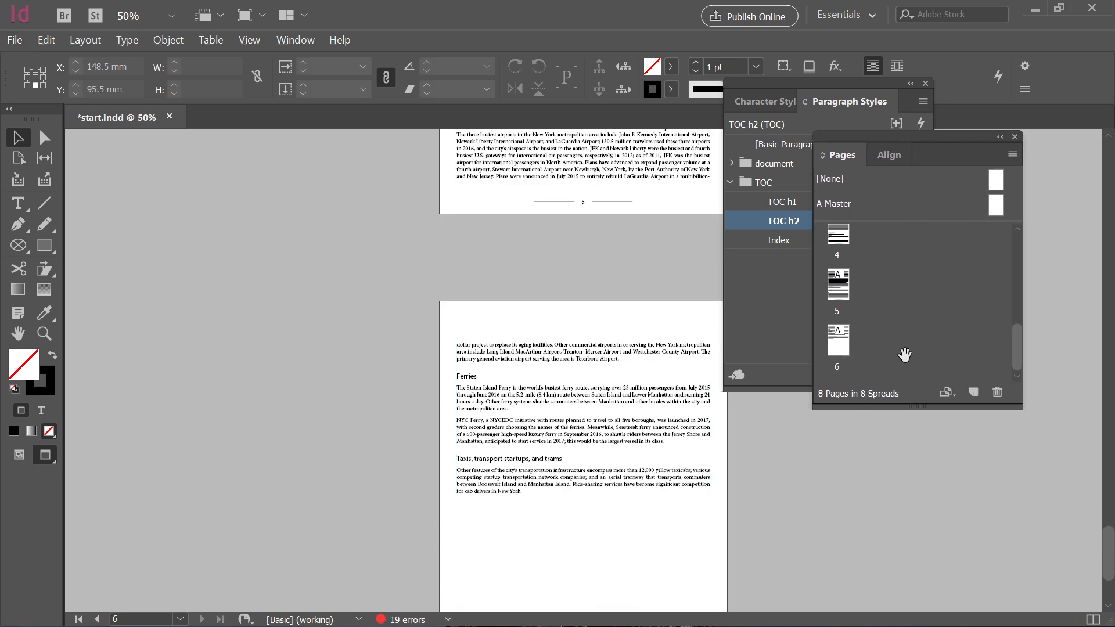
pyautogui.rightClick(902, 320)
pyautogui.click(928, 334)
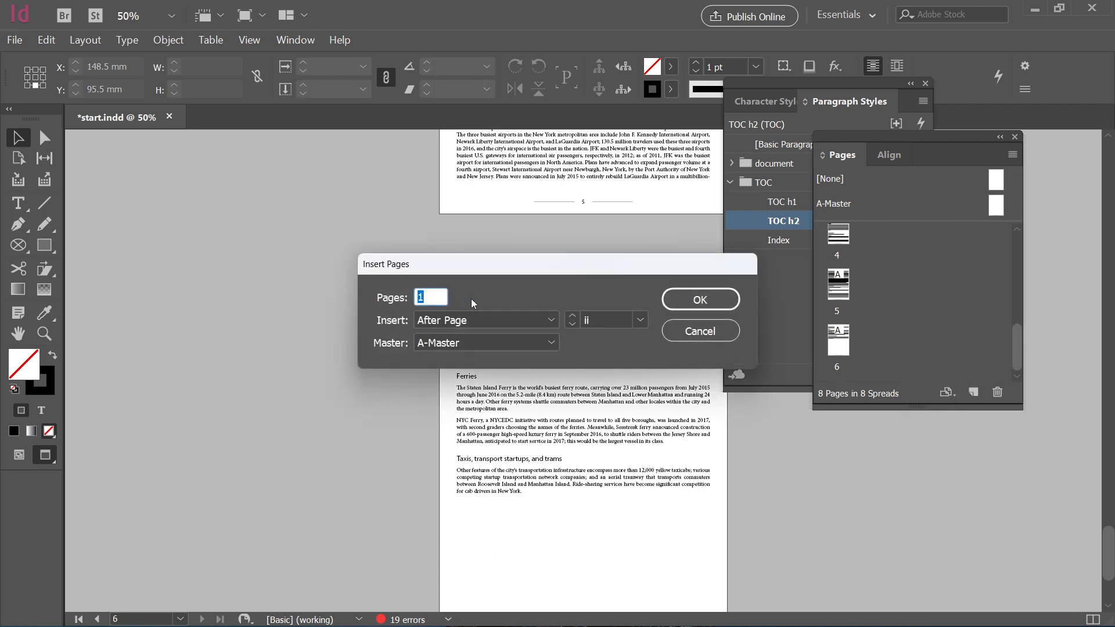
pyautogui.write('4')
pyautogui.click(641, 320)
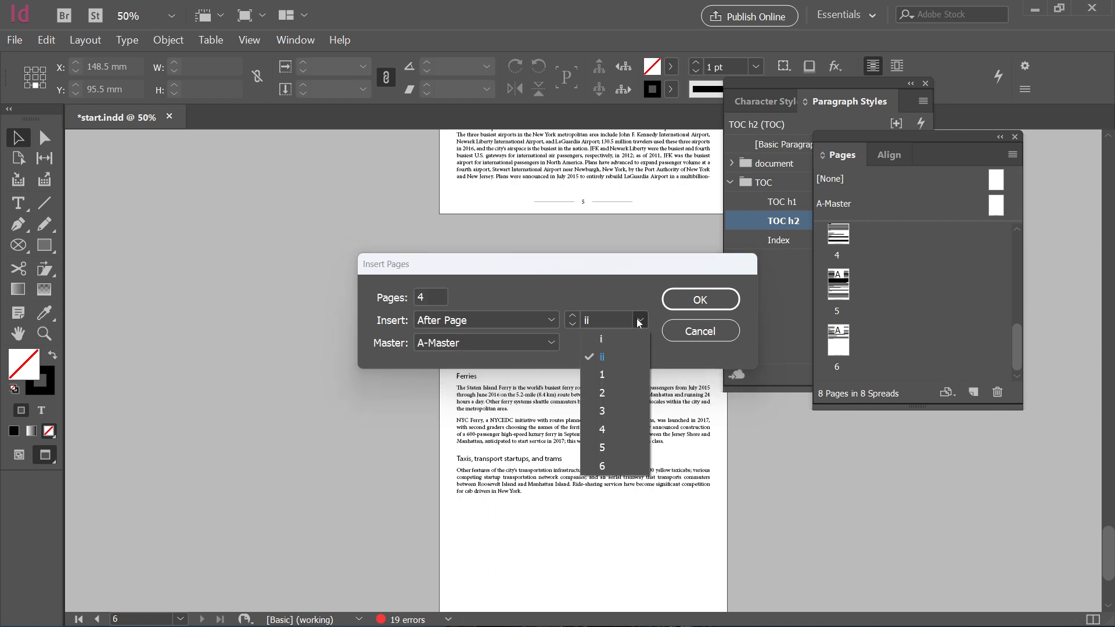
pyautogui.click(607, 466)
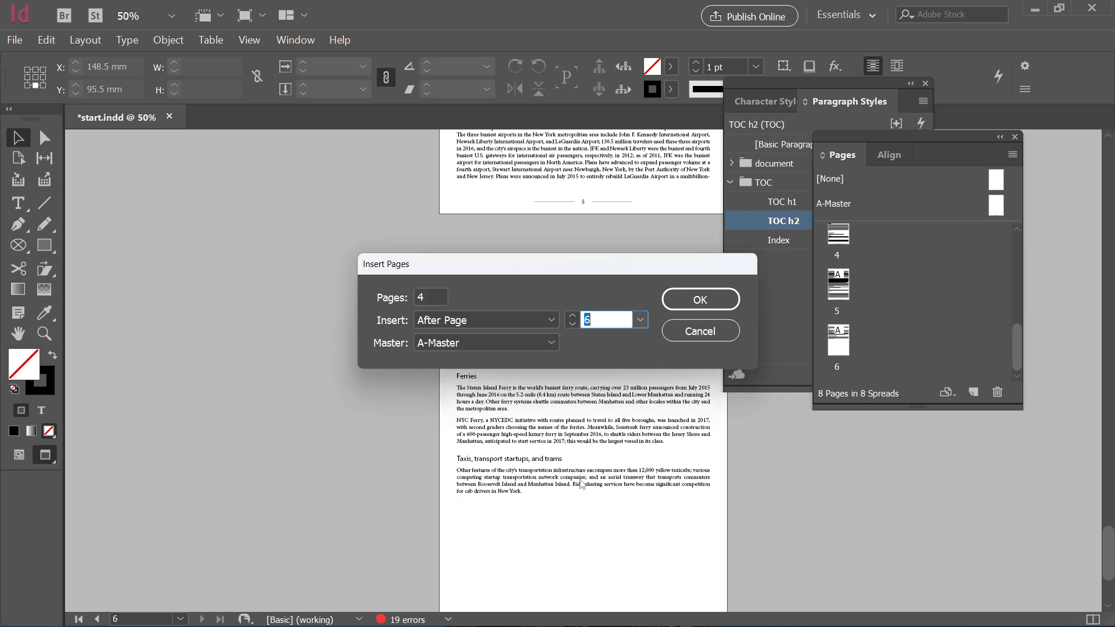
pyautogui.click(697, 301)
# Select and copy the body text from the PARADES heading on page 4 through the last paragraph on page 6.
pyautogui.scroll(10, 538, 476)
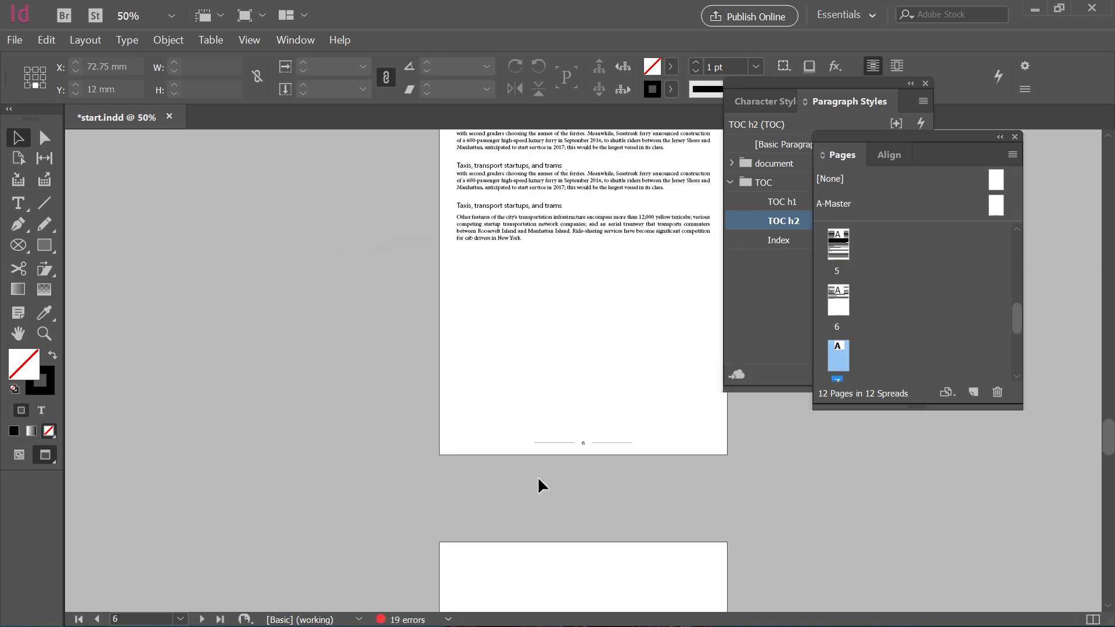
pyautogui.scroll(4, 553, 492)
pyautogui.scroll(-3, 553, 491)
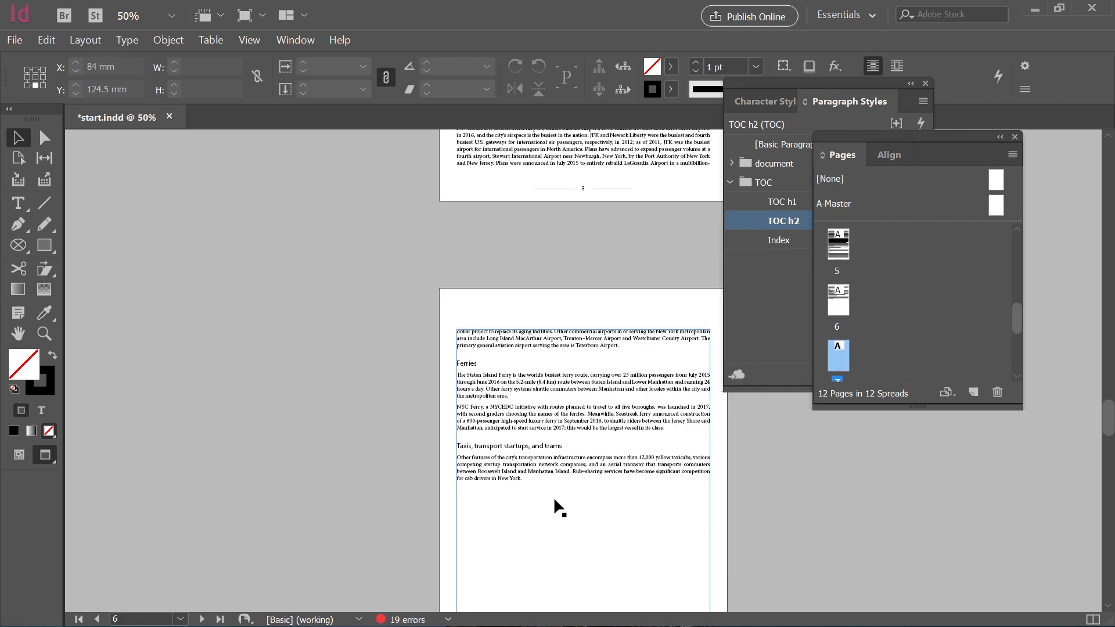
pyautogui.scroll(3, 555, 500)
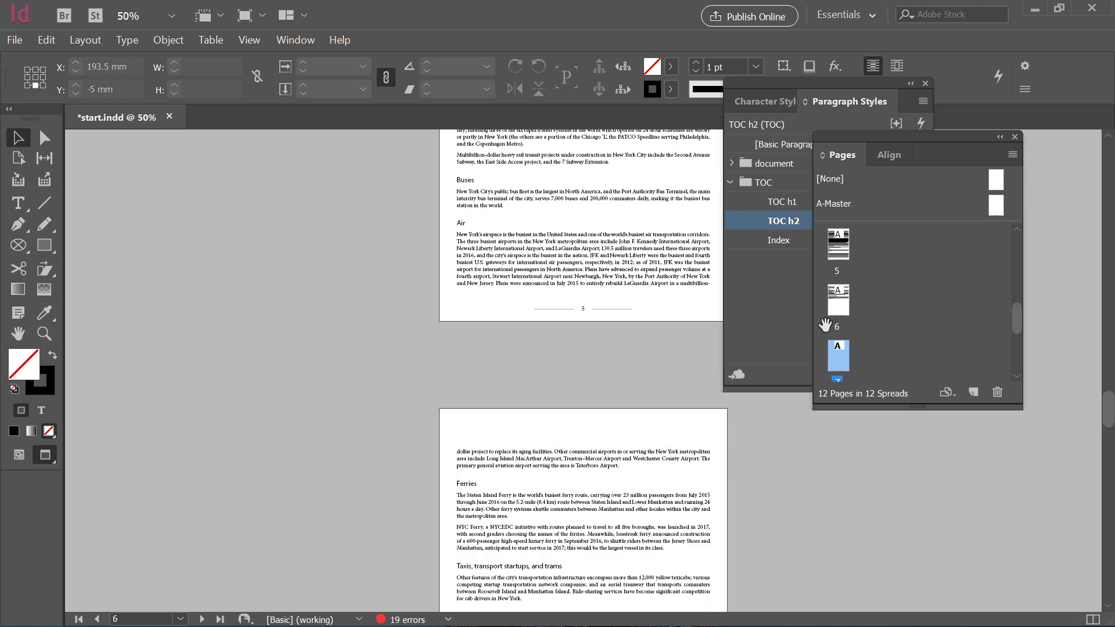
pyautogui.scroll(-4, 558, 417)
pyautogui.scroll(5, 524, 430)
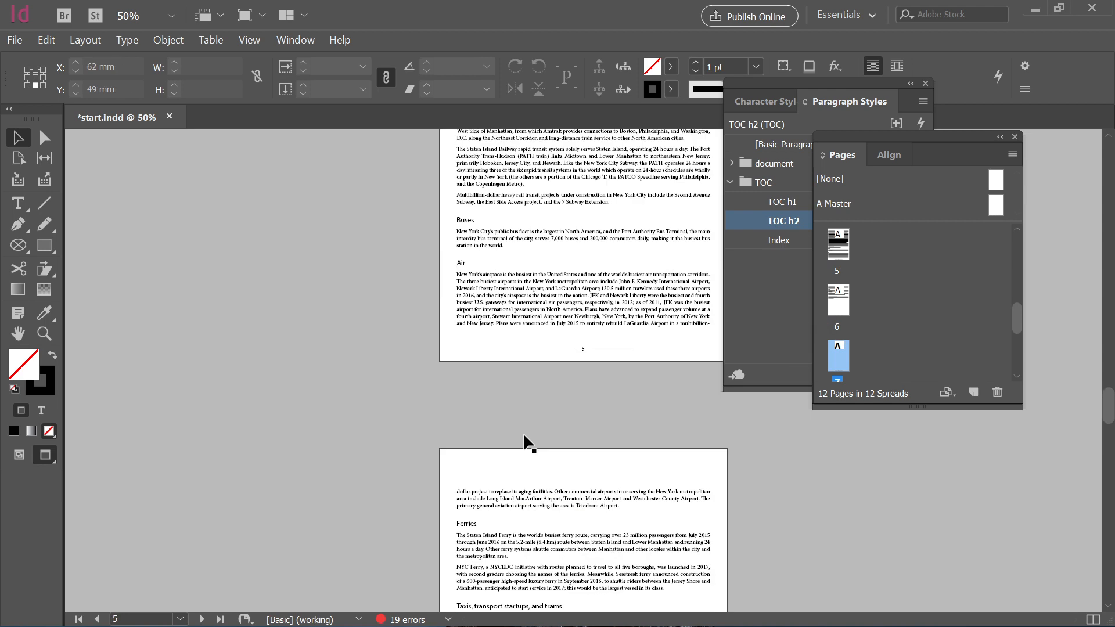
pyautogui.scroll(-3, 526, 444)
pyautogui.scroll(10, 526, 444)
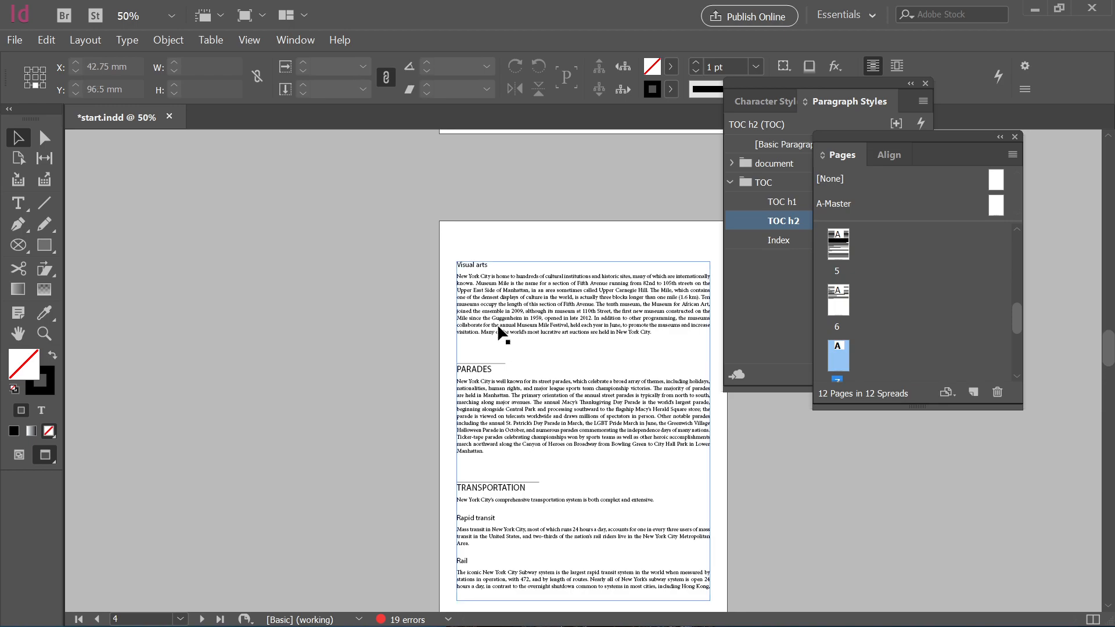
pyautogui.doubleClick(497, 290)
pyautogui.moveTo(456, 363); pyautogui.dragTo(551, 459)
pyautogui.scroll(-15, 553, 466)
pyautogui.scroll(-6, 554, 480)
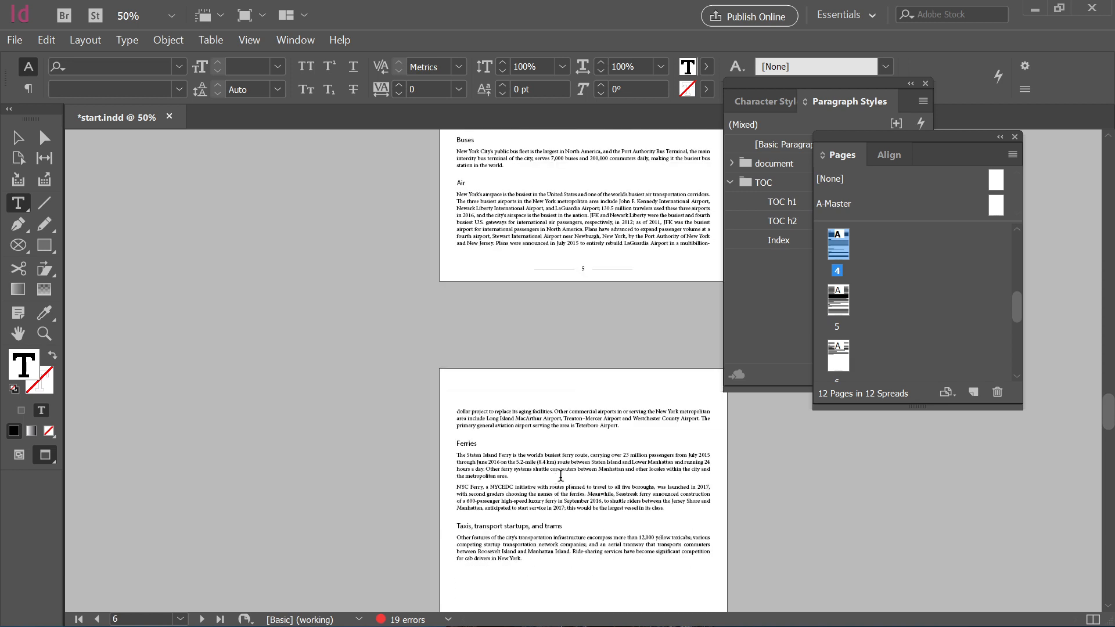
pyautogui.keyDown('shift'); pyautogui.click(543, 360); pyautogui.keyUp('shift')
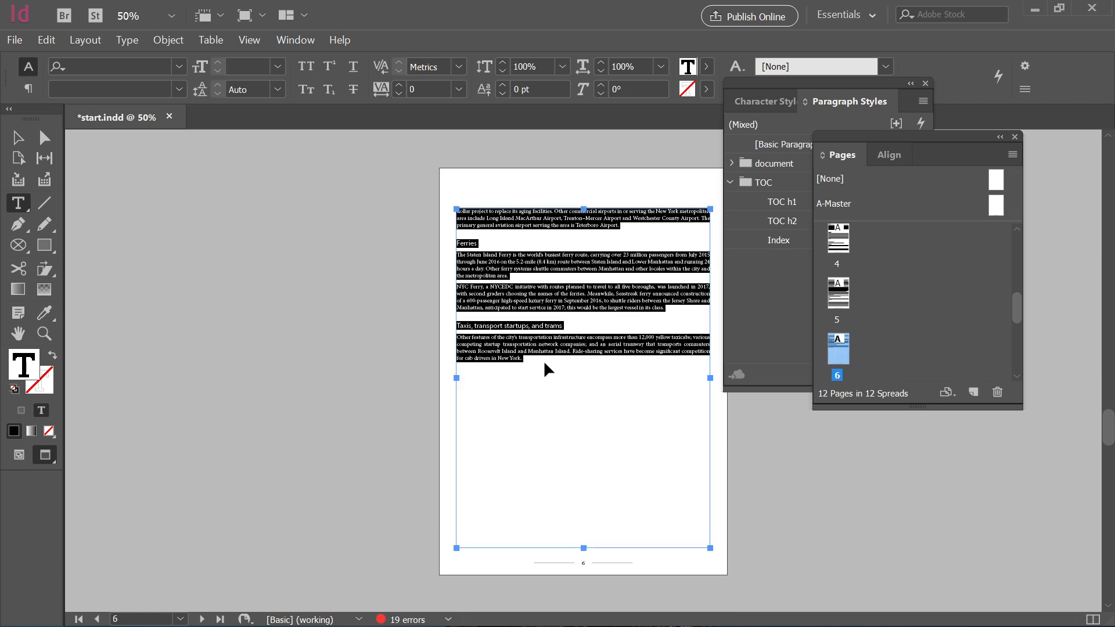
# Paste the copied PARADES and TRANSPORTATION text below the last paragraph on page 6.
pyautogui.click(546, 364)
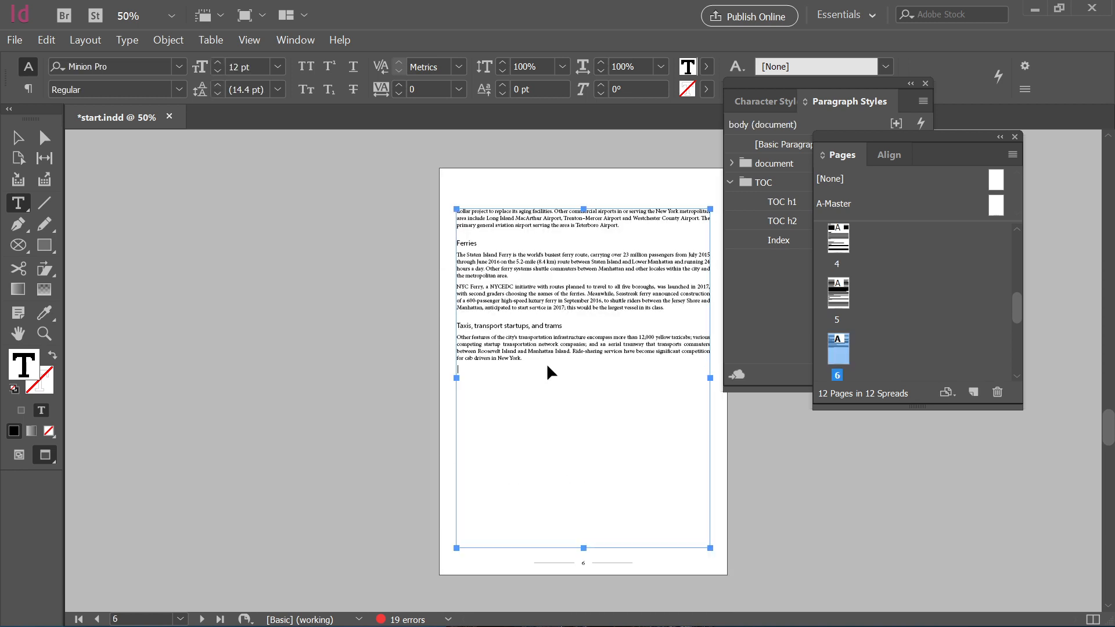
pyautogui.write("PARADES New York City is well known for its street parades, which celebrate a broad array of themes, including holidays, nationalities, human rights, and major league sports team championship victories. The majority of parades are held in Manhattan. The primary orientation of the annual street parades is typically from north to south, marching along major avenues. The annual Macy's Thanksgiving Day Parade is the world's largest parade, beginning alongside Central Park and processing southward to the flagship Macy's Herald Square store; the parade is viewed on telecasts worldwide and draws millions of spectators in person. Other notable parades including the annual St. Patrick's Day Parade in March, the LGBT Pride March in June, the Greenwich Village Halloween Parade in October, and numerous parades commemorating the independence days of many nations. Ticker-tape parades celebrating championships won by sports teams as well as other heroic accomplishments march northward along the Canyon of Heroes on Broadway from Bowling Green to City Hall Park in Lower Manhattan. TRANSPORTATION New York City's comprehensive transportation system is both complex and extensive.")
pyautogui.click(17, 137)
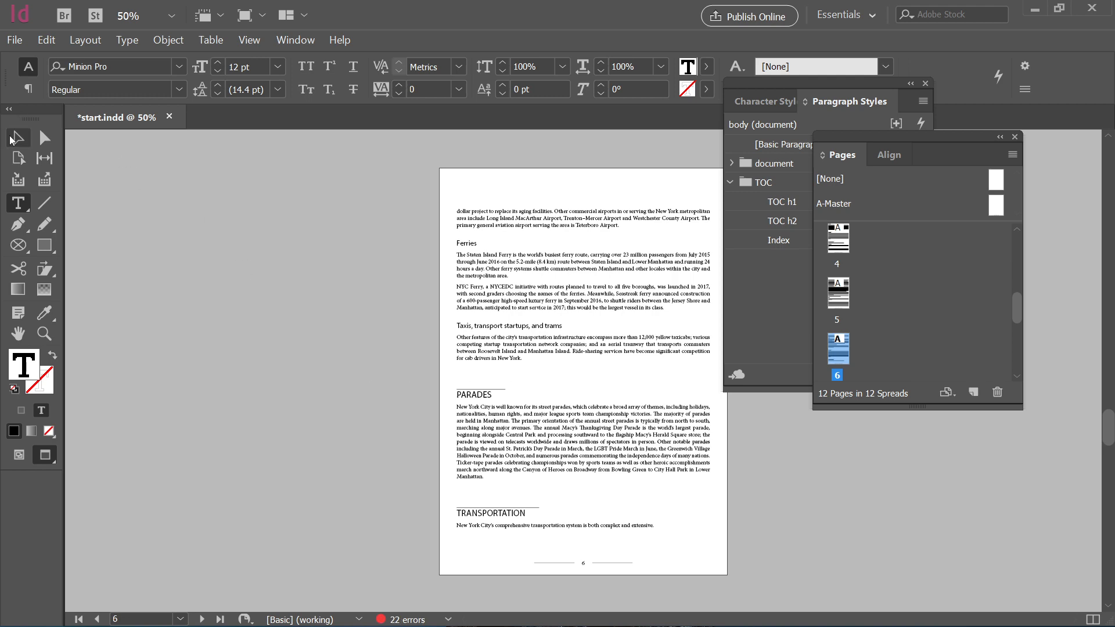
# Flow page 6's overset text into a frame on page 7 and center that frame horizontally and vertically on the page.
pyautogui.scroll(-5, 728, 539)
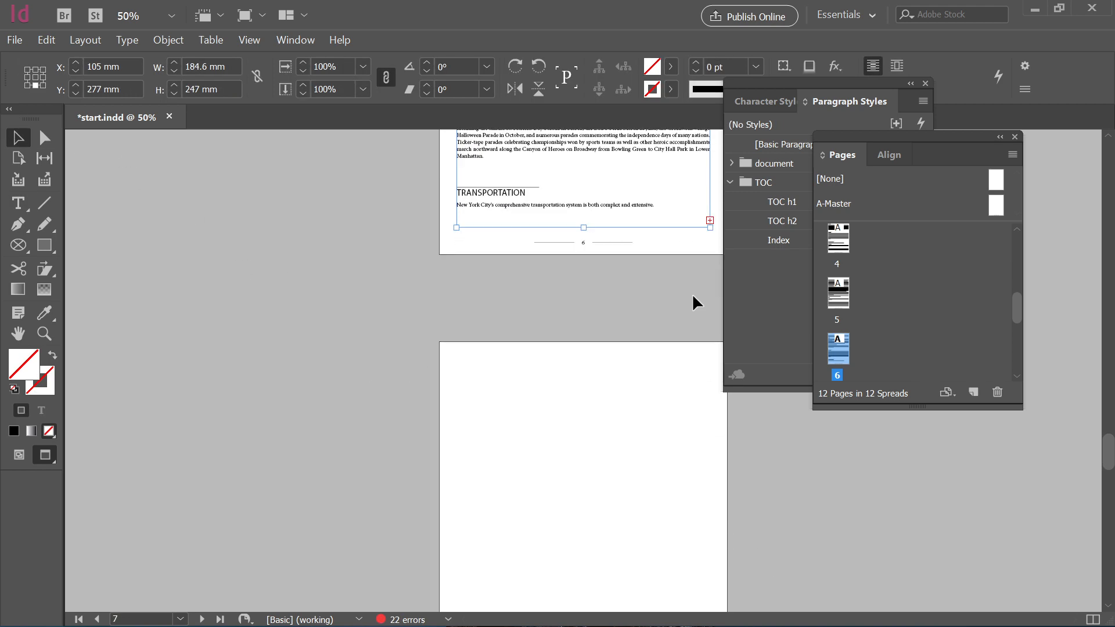
pyautogui.click(927, 83)
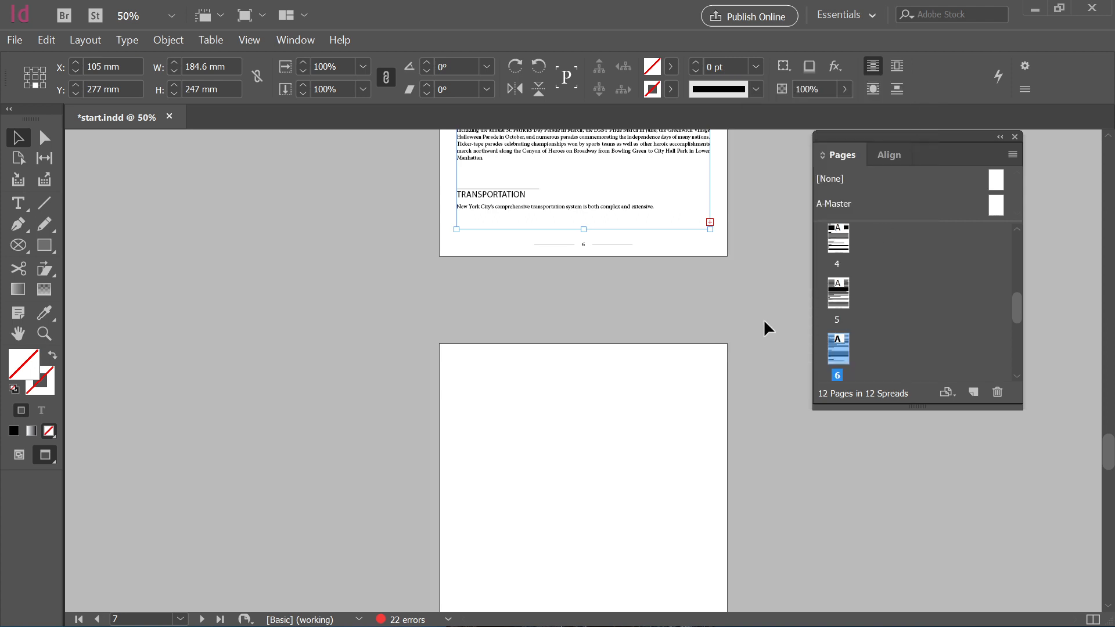
pyautogui.click(710, 222)
pyautogui.click(451, 356)
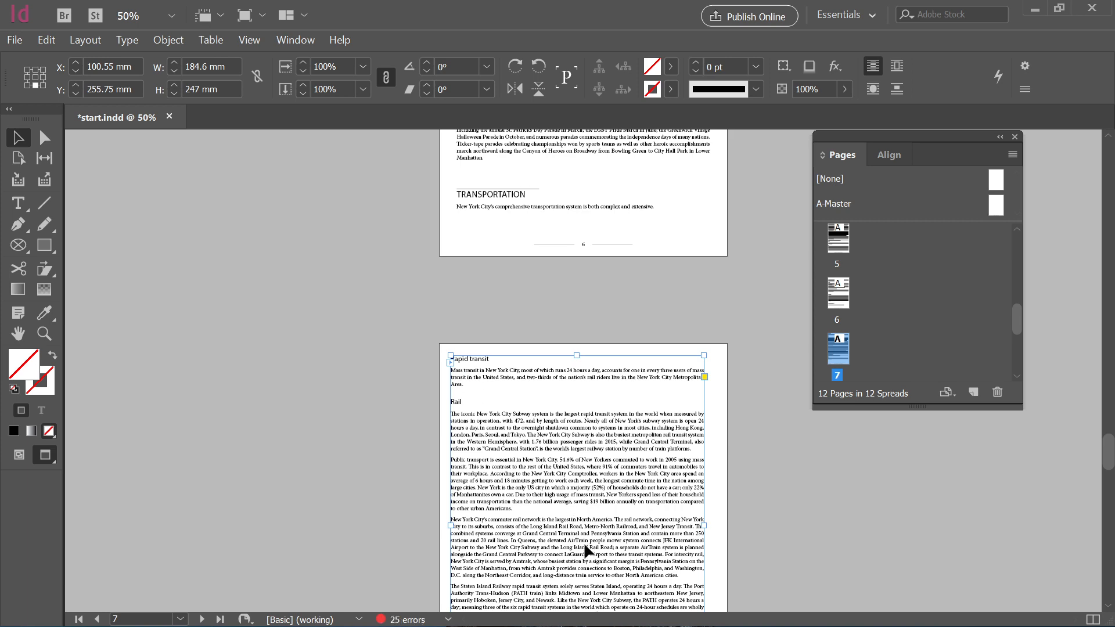
pyautogui.scroll(-4, 772, 231)
pyautogui.click(889, 156)
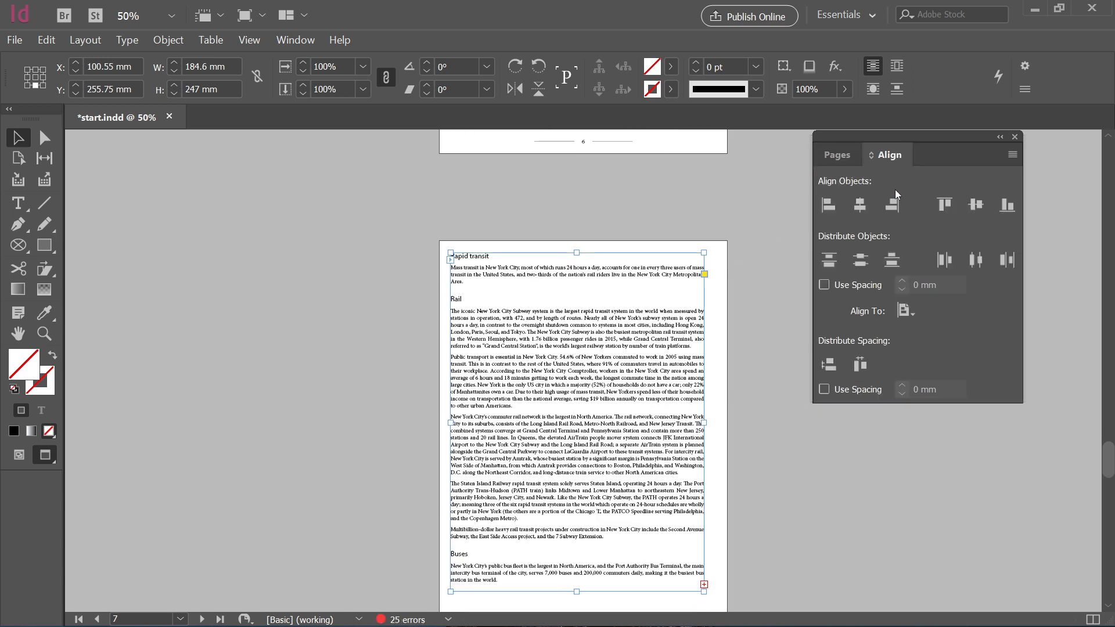
pyautogui.click(860, 205)
pyautogui.click(976, 204)
# Thread page 7's overset text onto page 8 and center the new text frame horizontally and vertically.
pyautogui.scroll(-6, 660, 368)
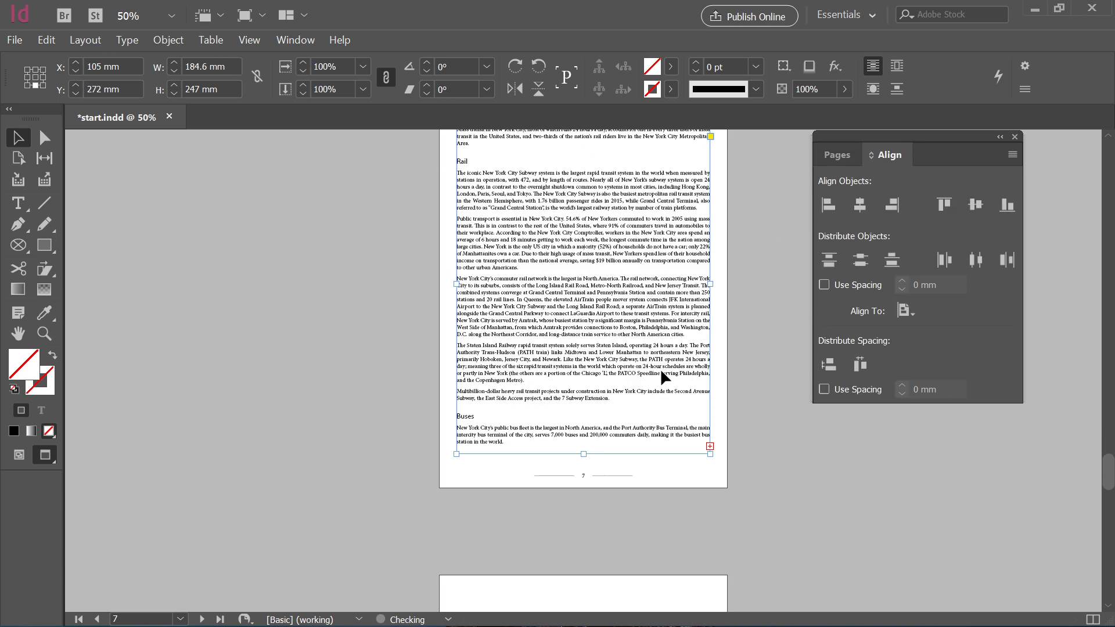
pyautogui.click(710, 446)
pyautogui.scroll(-8, 714, 461)
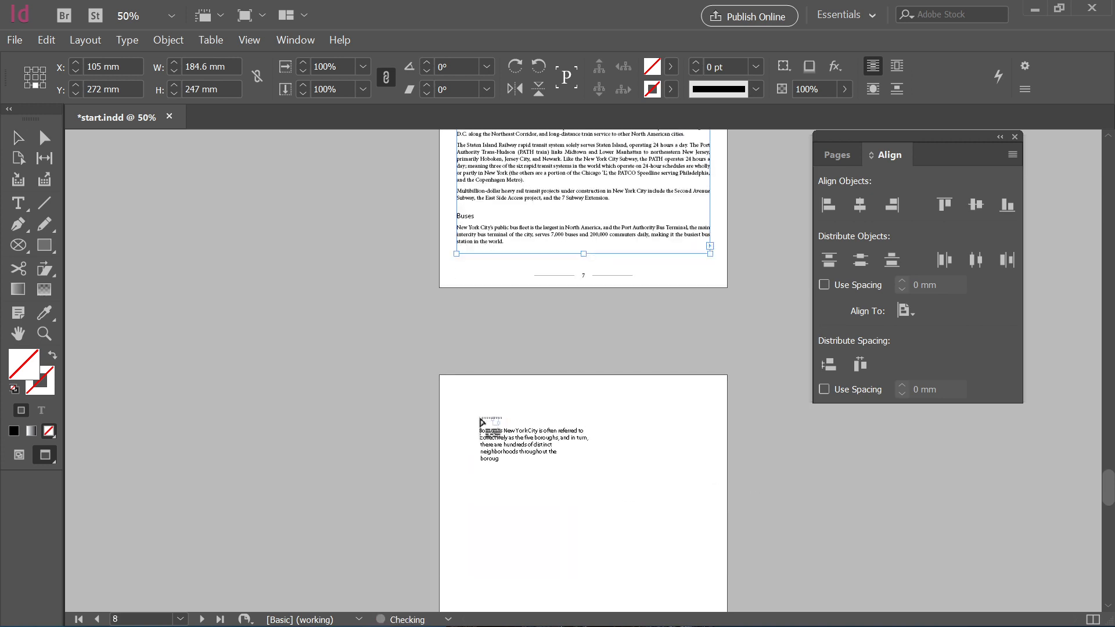
pyautogui.click(453, 395)
pyautogui.click(860, 205)
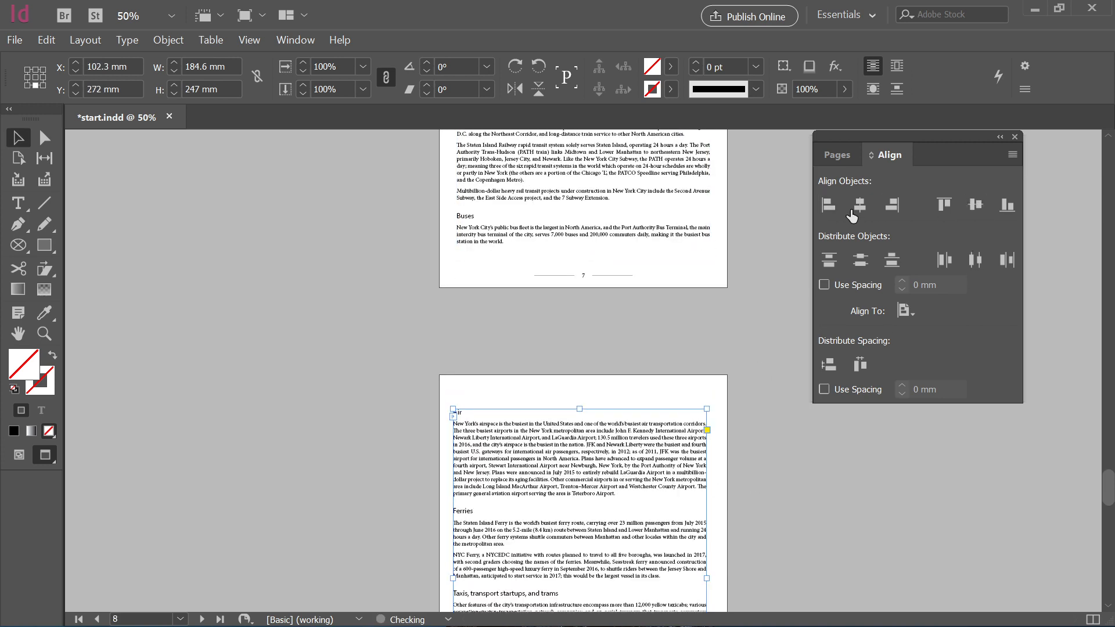
pyautogui.click(976, 205)
# Paste the copied text starting with PARADES again below the last paragraph on page 8, and leave text editing.
pyautogui.scroll(-6, 612, 434)
pyautogui.scroll(-20, 611, 434)
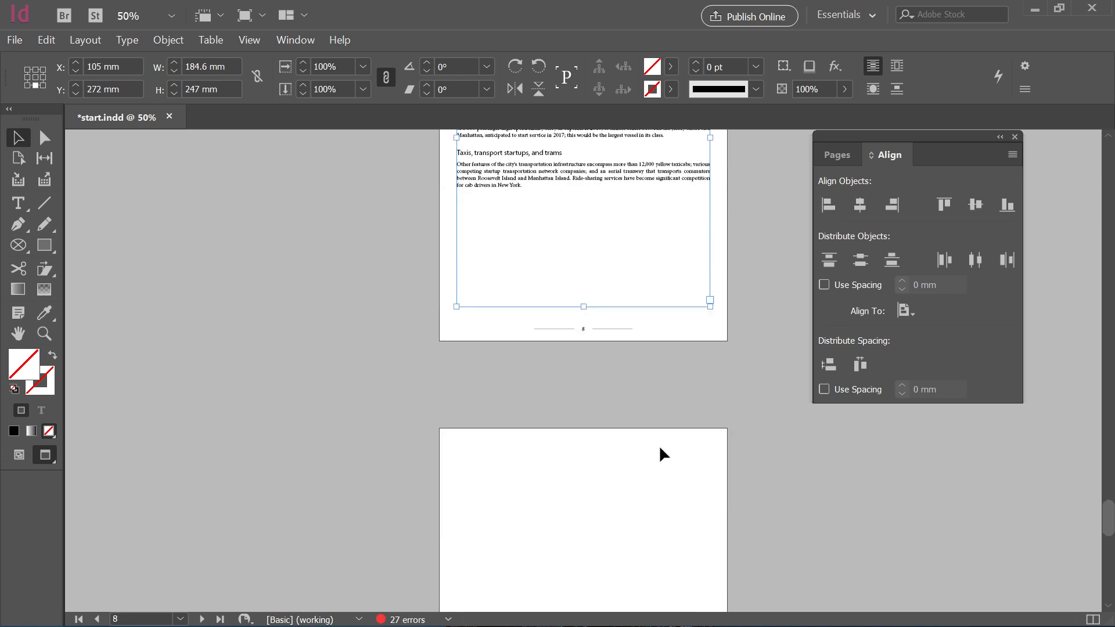
pyautogui.scroll(11, 658, 438)
pyautogui.scroll(-3, 657, 438)
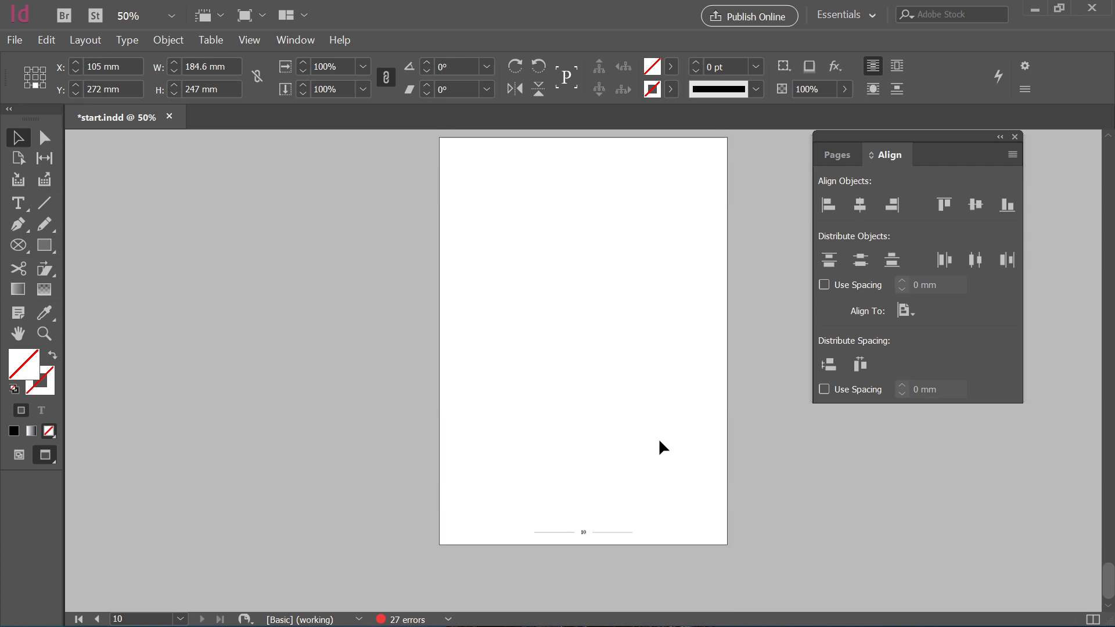
pyautogui.scroll(-12, 657, 438)
pyautogui.scroll(9, 658, 437)
pyautogui.scroll(20, 664, 442)
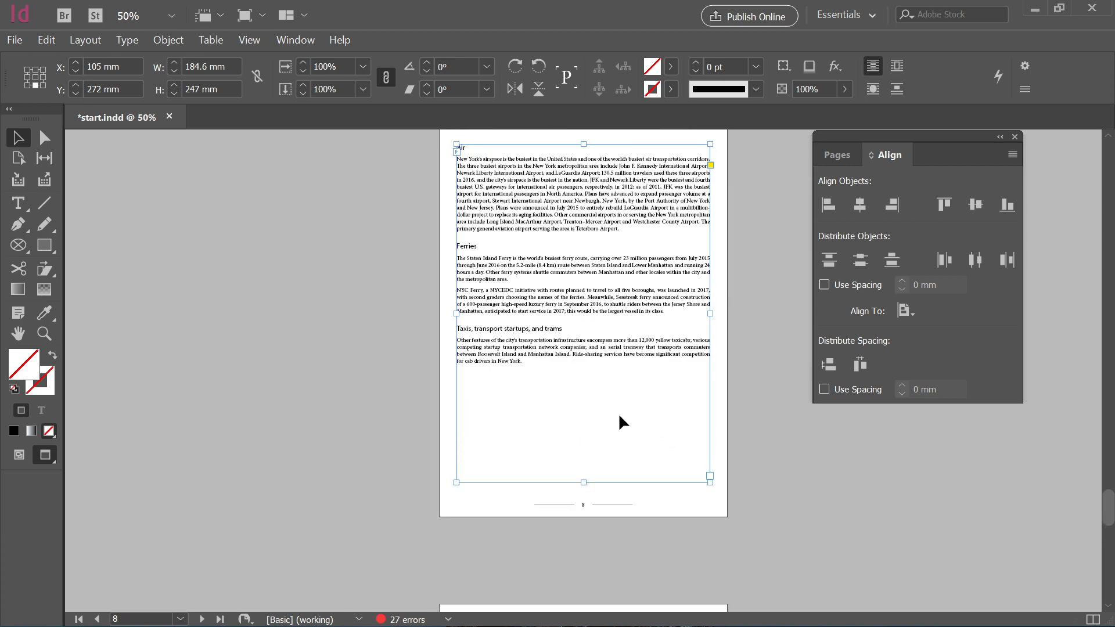
pyautogui.doubleClick(504, 361)
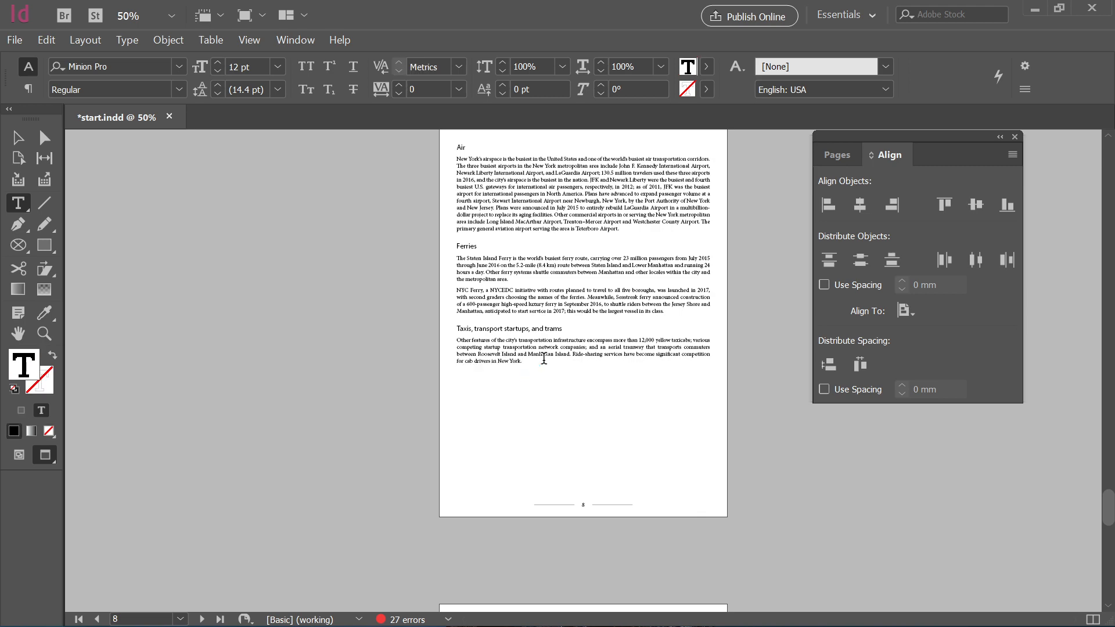
pyautogui.write("PARADES New York City is well known for its street parades, which celebrate a broad array of themes, including holidays, nationalities, human rights, and major league sports team championship victories. The majority of parades are held in Manhattan. The primary orientation of the annual street parades is typically from north to south, marching along major avenues. The annual Macy's Thanksgiving Day Parade is the world's largest parade, beginning alongside Central Park and processing southward to the flagship Macy's Herald Square store; the parade is viewed on telecasts worldwide and draws millions of spectators in person. Other notable parades including the annual St. Patrick's Day Parade in March, the LGBT Pride March in June, the Greenwich Village Halloween Parade in October, and numerous parades commemorating the independence days of many nations. Ticker-tape parades celebrating championships won by sports teams as well as other heroic accomplishments march northward along the Canyon of Heroes on Broadway from Bowling Green to City Hall Park in Lower Manhattan.")
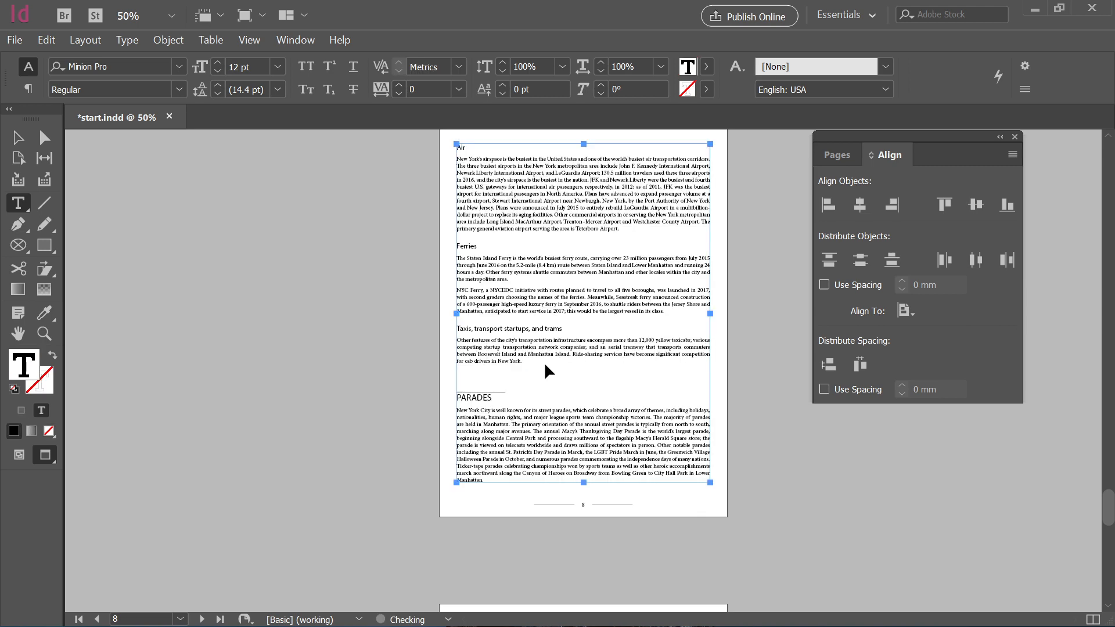
pyautogui.scroll(-7, 545, 361)
pyautogui.press('Escape')
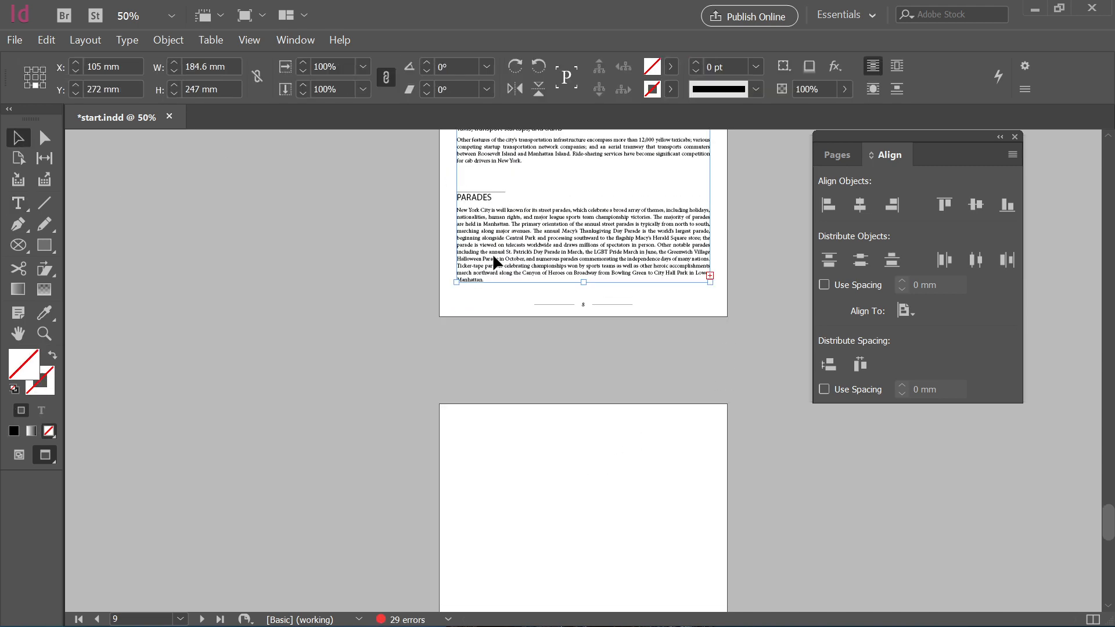
# Continue page 8's overset text in a linked frame on page 9 and center the frame in both directions.
pyautogui.click(710, 275)
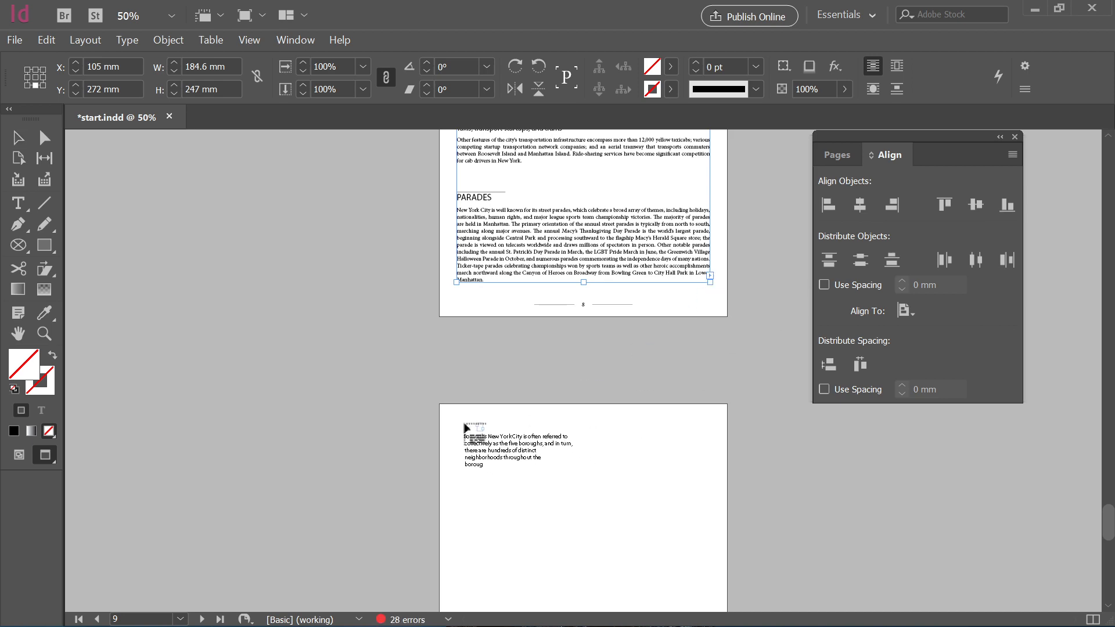
pyautogui.click(459, 425)
pyautogui.scroll(-5, 528, 456)
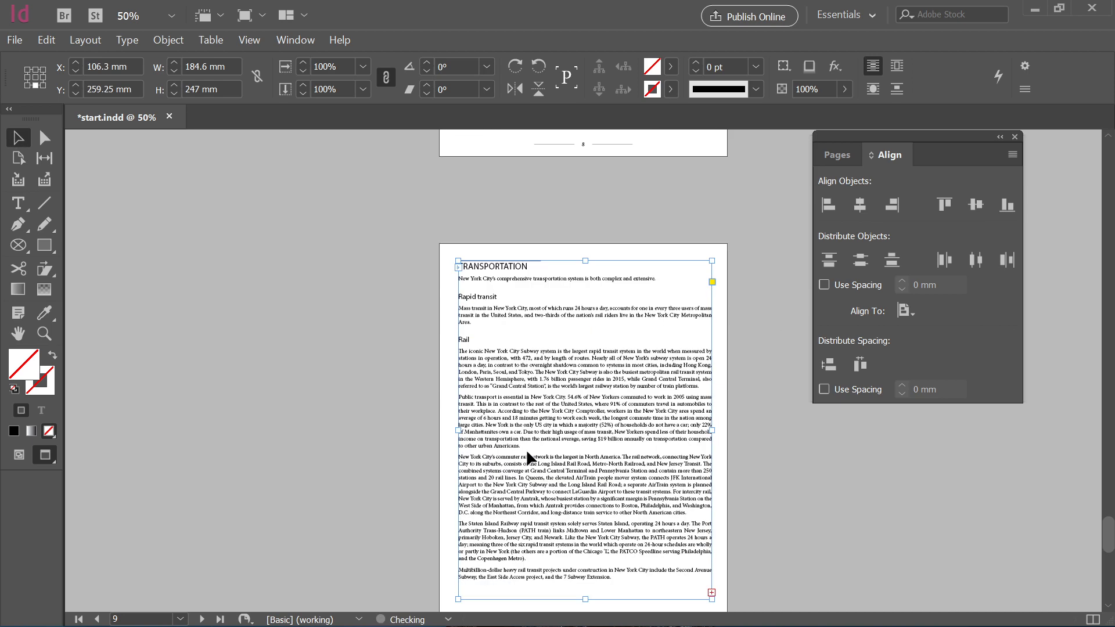
pyautogui.click(861, 205)
pyautogui.click(975, 204)
# Flow the remaining overset text from page 9 onto page 10, center the frame both ways, and deselect it.
pyautogui.scroll(-5, 559, 406)
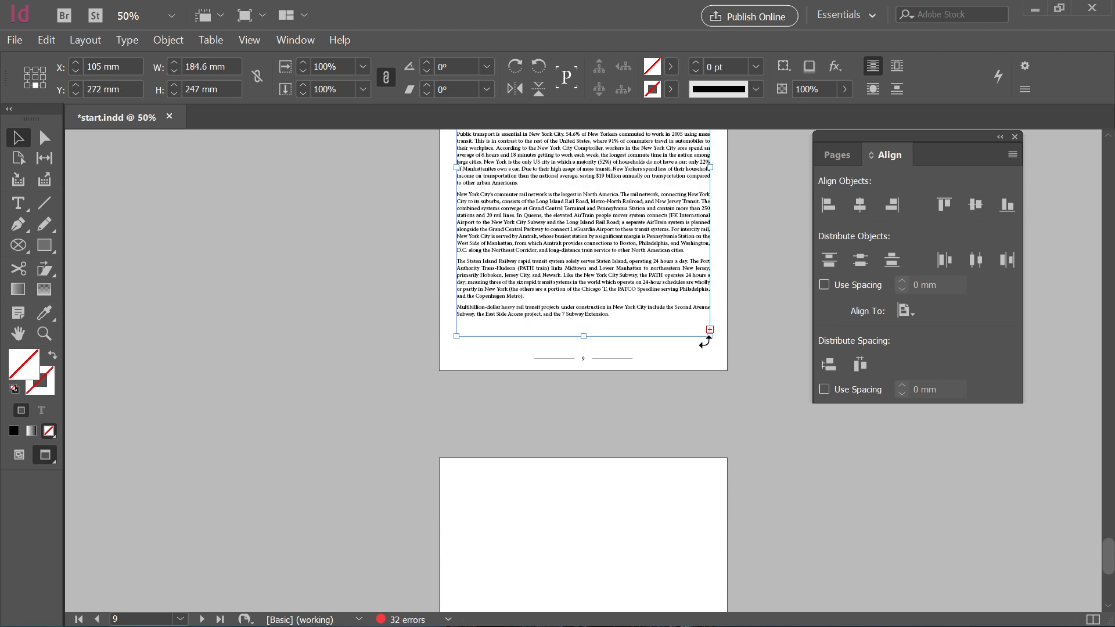
pyautogui.click(709, 328)
pyautogui.scroll(-3, 522, 395)
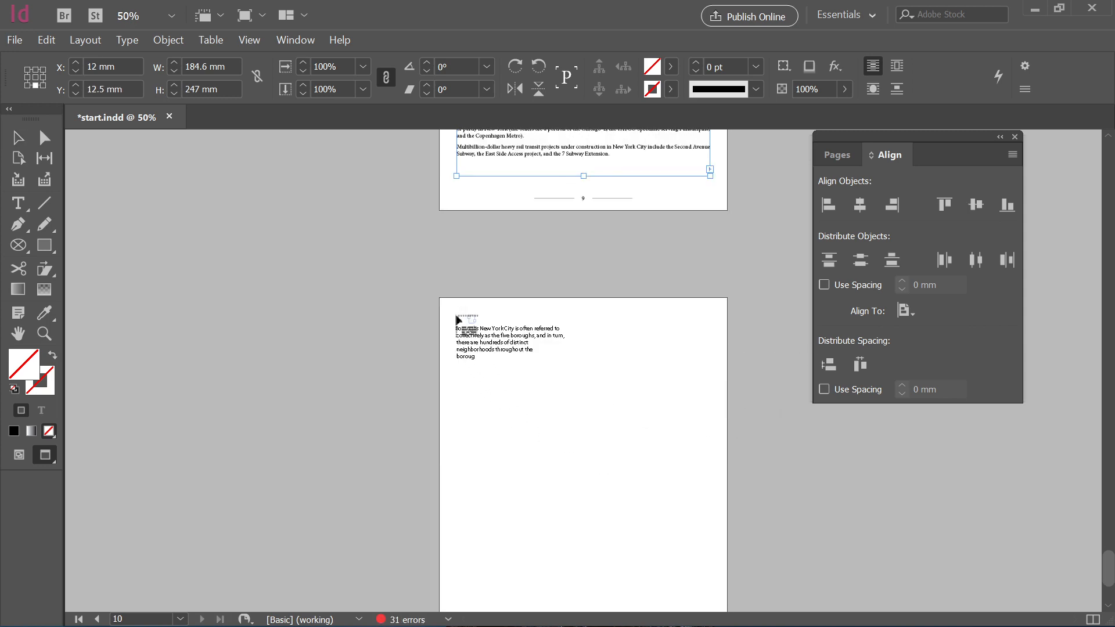
pyautogui.click(457, 315)
pyautogui.click(857, 207)
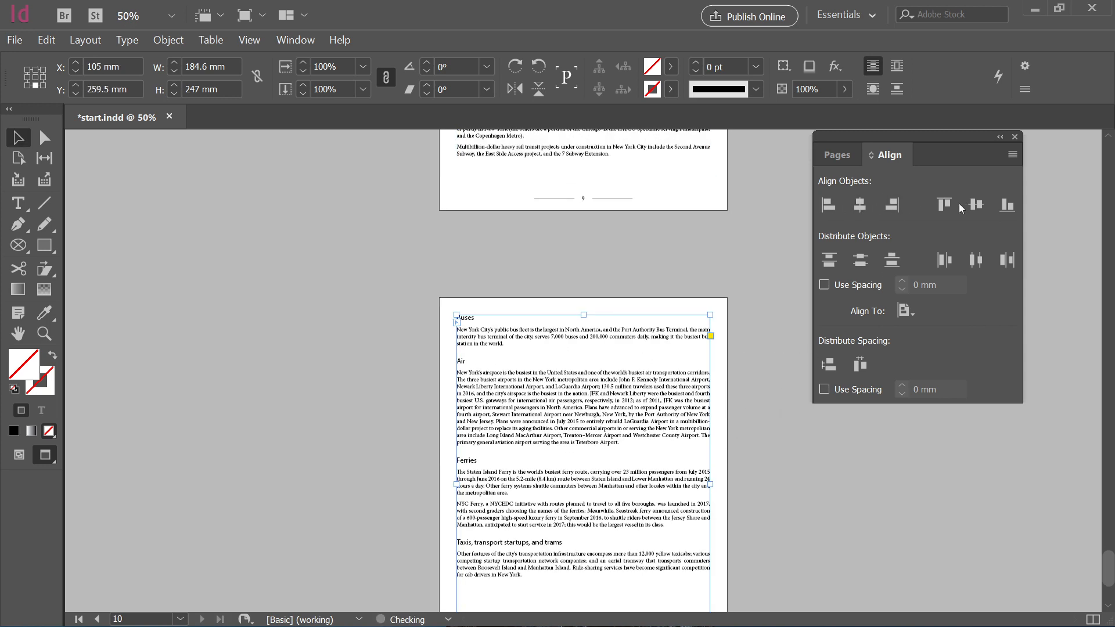
pyautogui.click(976, 204)
pyautogui.scroll(-3, 556, 403)
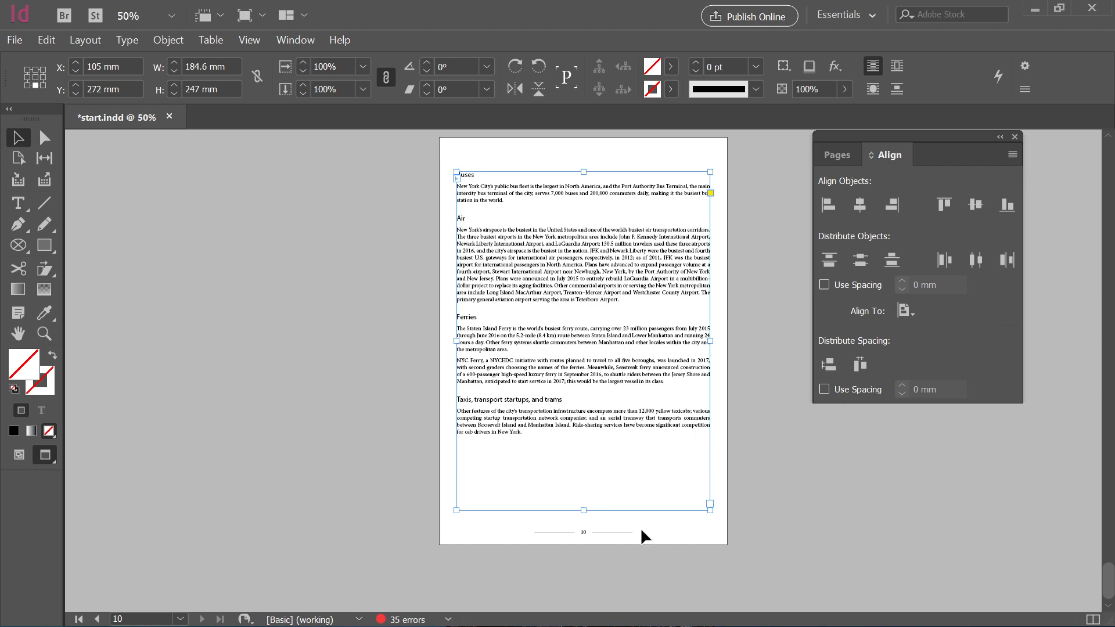
pyautogui.click(757, 487)
# Look back over the threaded body text on pages 10 to 8, and go to the INDEX on page ii to examine its entries.
pyautogui.hotkey('ctrl', '-')
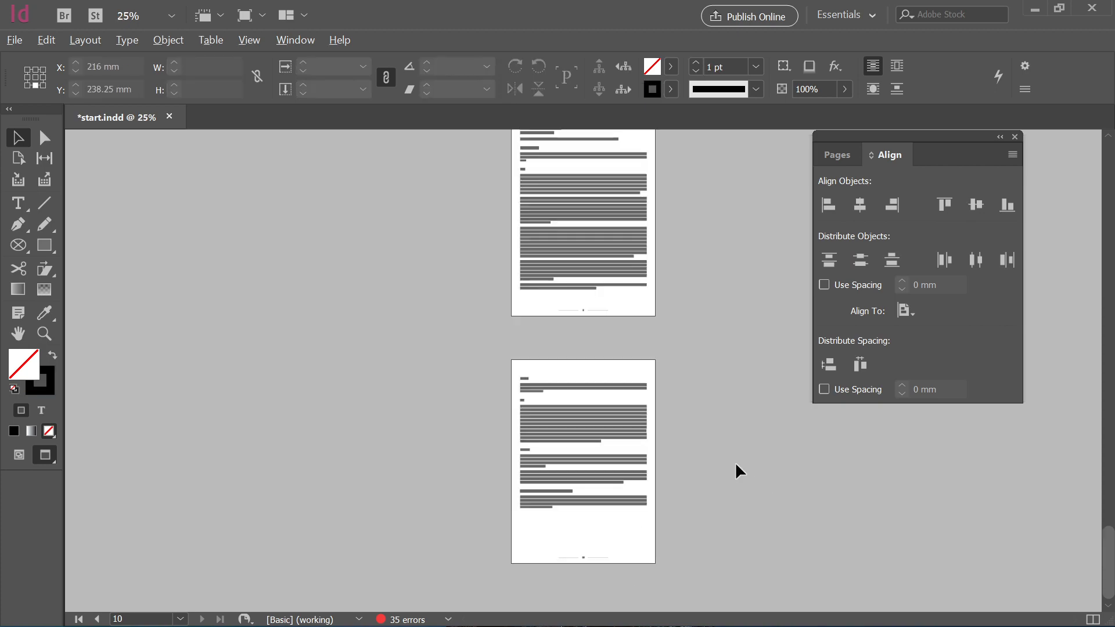
pyautogui.scroll(3, 734, 461)
pyautogui.hotkey('ctrl', '1')
pyautogui.scroll(10, 533, 290)
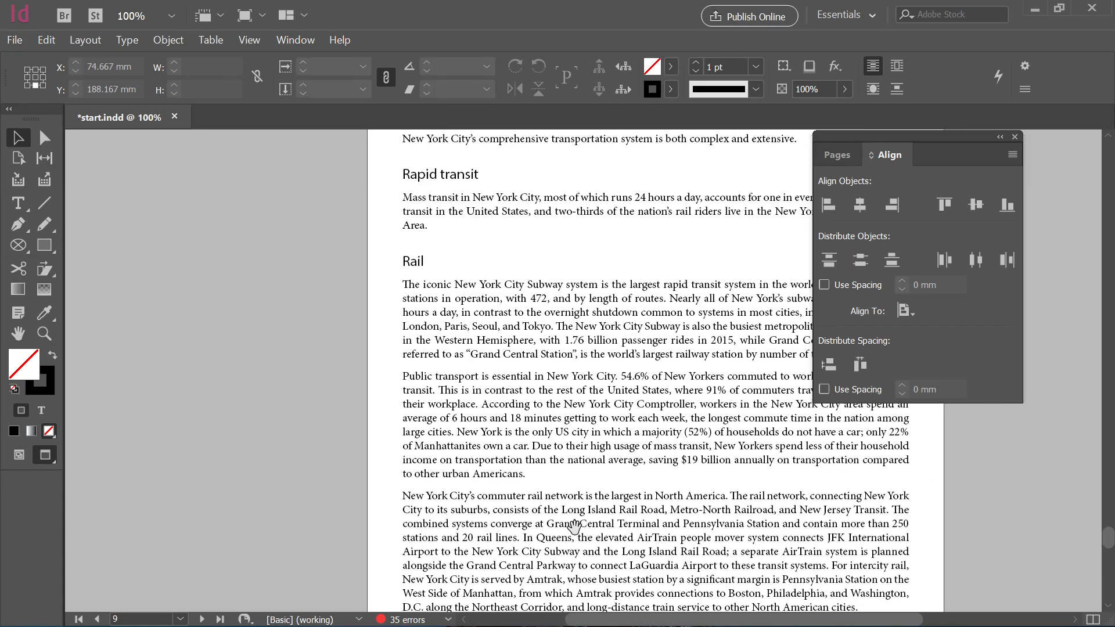
pyautogui.scroll(15, 508, 522)
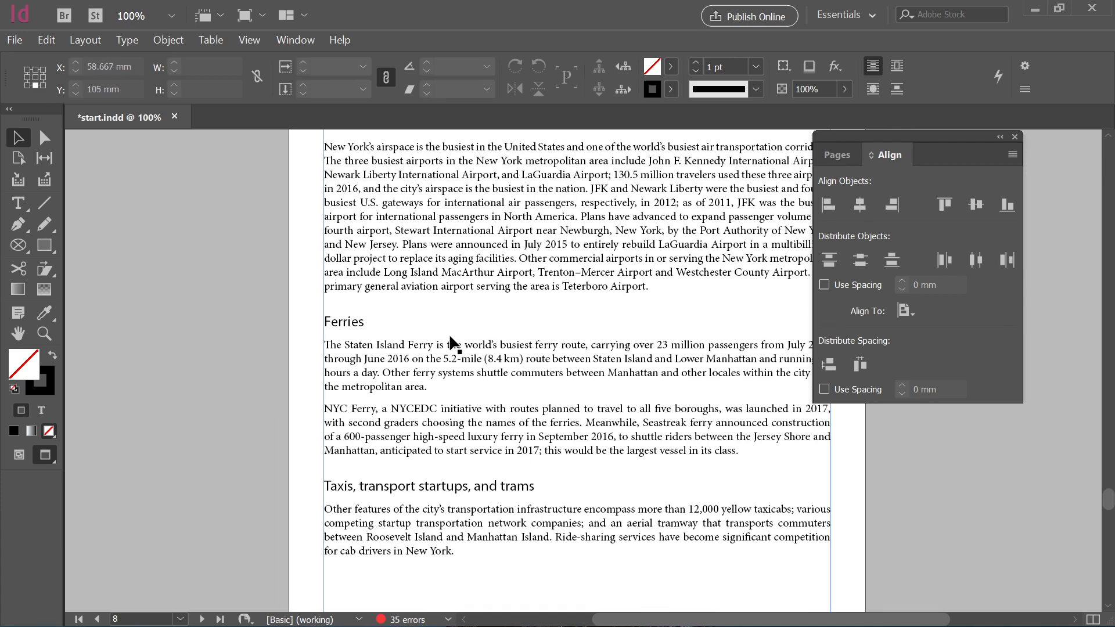
pyautogui.moveTo(1110, 617)
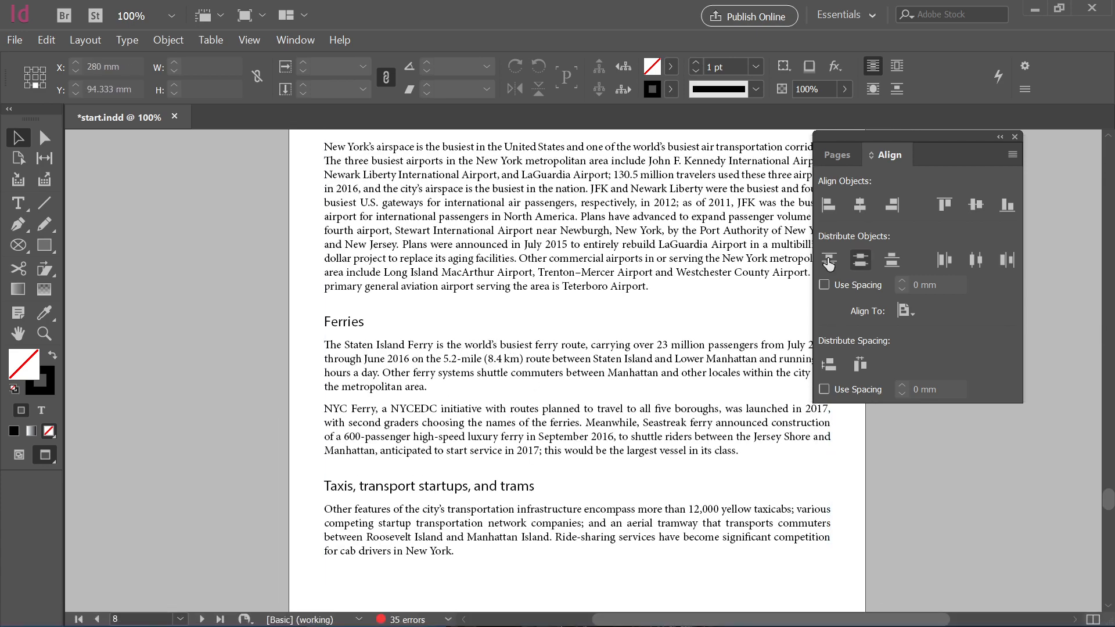
pyautogui.click(838, 156)
pyautogui.scroll(-3, 900, 337)
pyautogui.scroll(5, 900, 337)
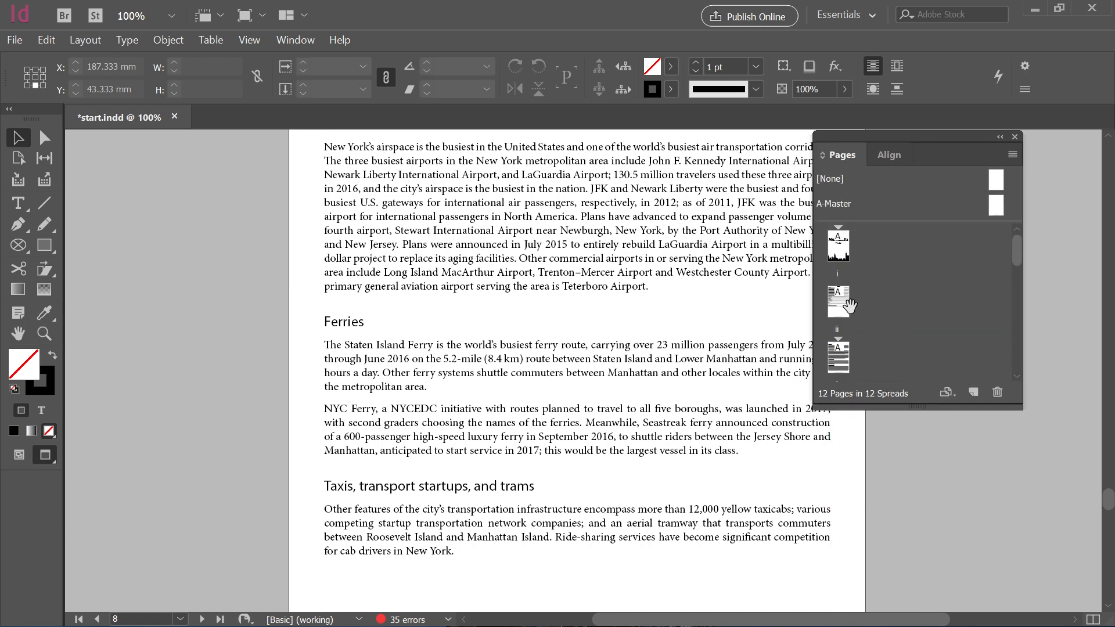
pyautogui.doubleClick(843, 302)
pyautogui.scroll(-3, 557, 401)
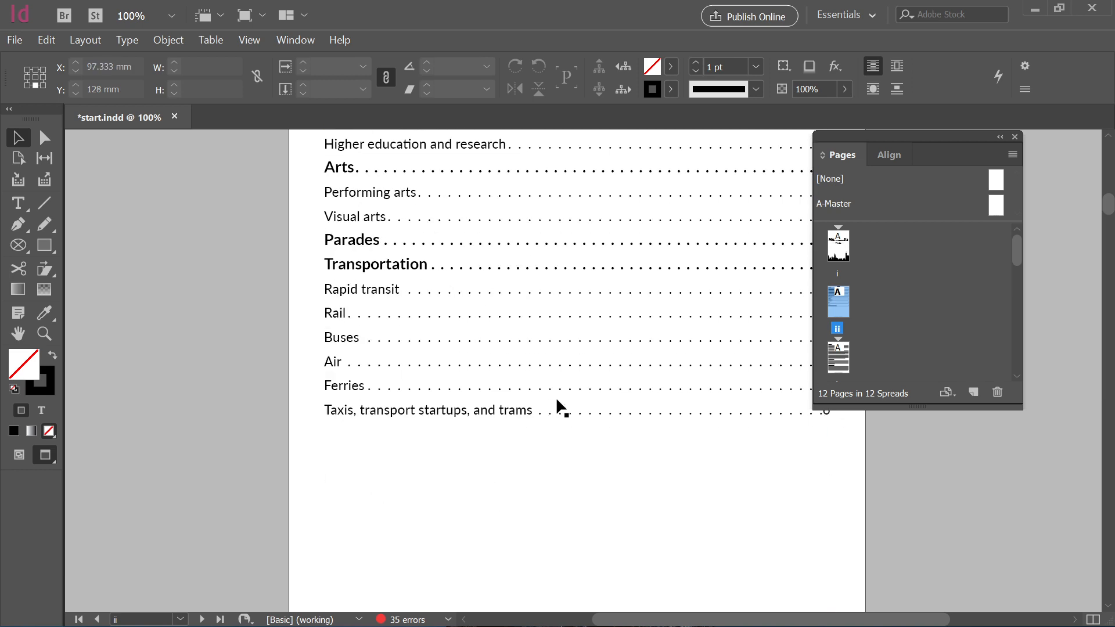
pyautogui.scroll(-2, 469, 458)
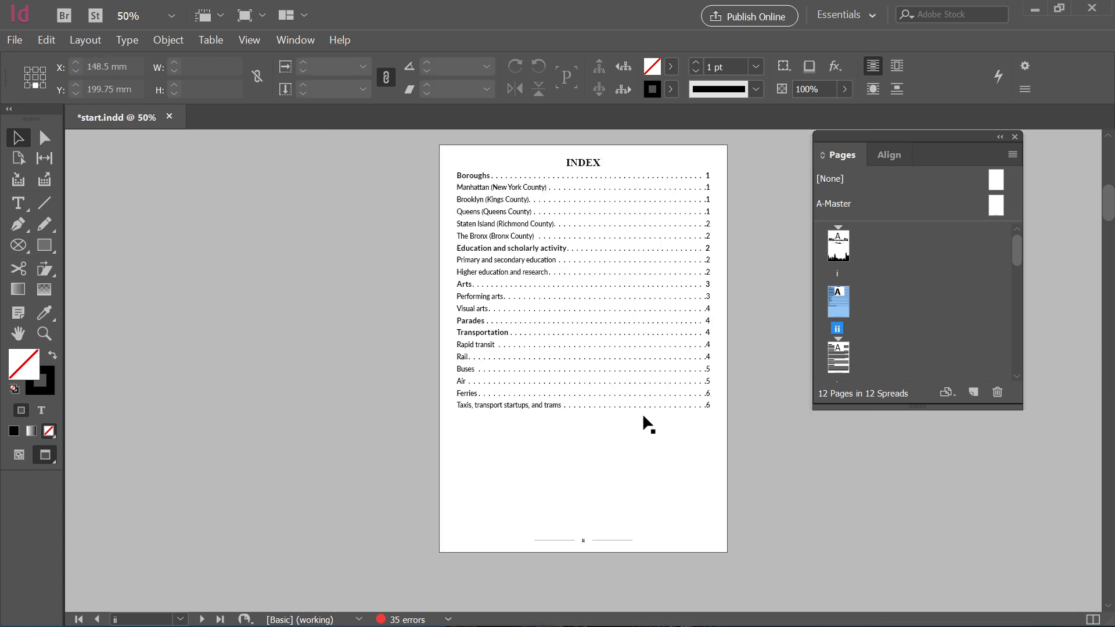
# Extend the INDEX text frame downward to a height of 271 mm, ending just above the page number.
pyautogui.scroll(1, 642, 423)
pyautogui.moveTo(643, 423); pyautogui.dragTo(347, 459)
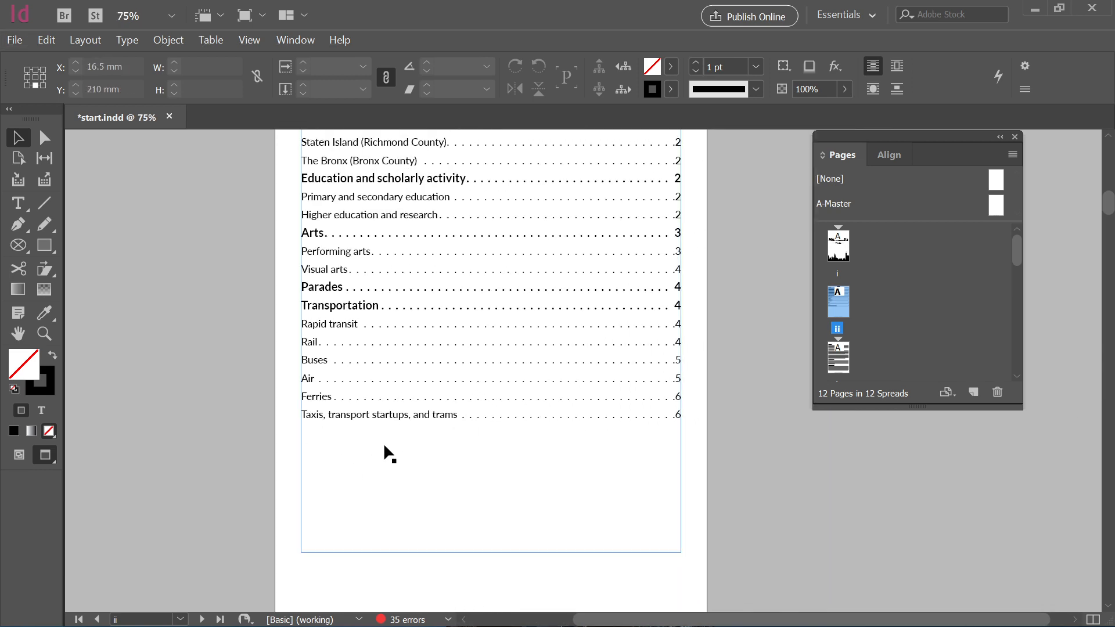
pyautogui.scroll(-2, 485, 493)
pyautogui.click(494, 443)
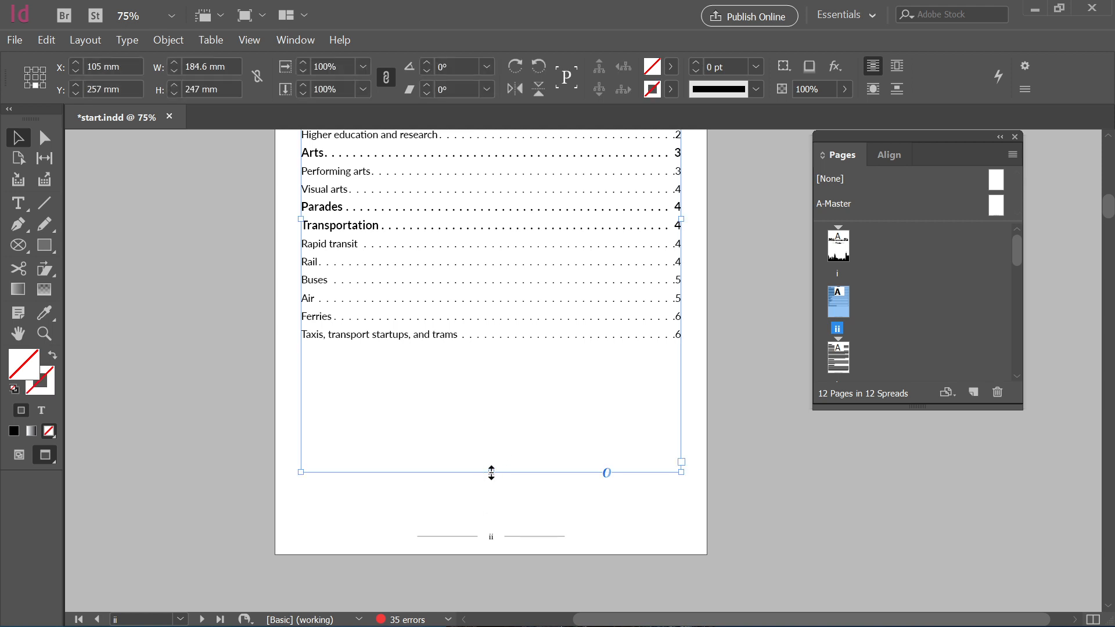
pyautogui.moveTo(491, 472); pyautogui.dragTo(493, 526)
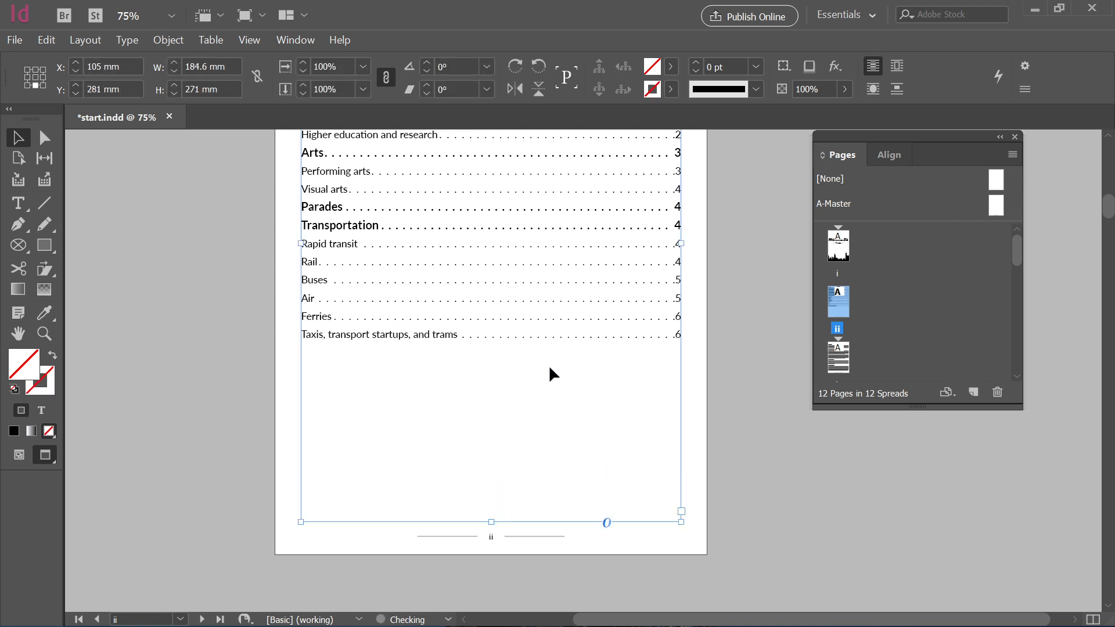
# Update the INDEX table of contents from a new line after its last entry, and leave text editing.
pyautogui.doubleClick(579, 337)
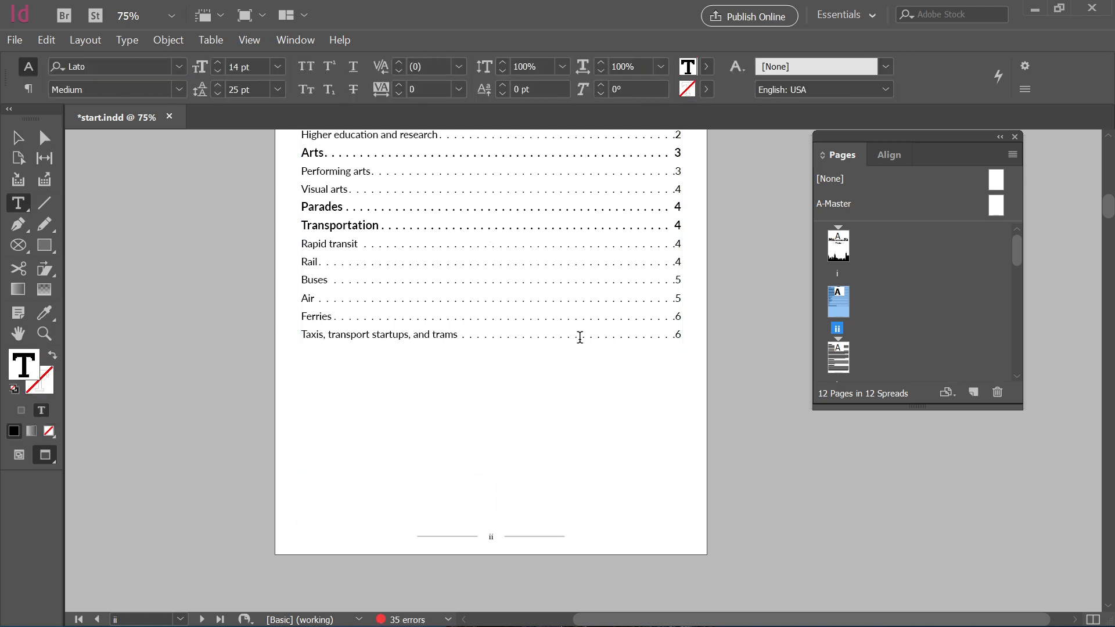
pyautogui.click(682, 333)
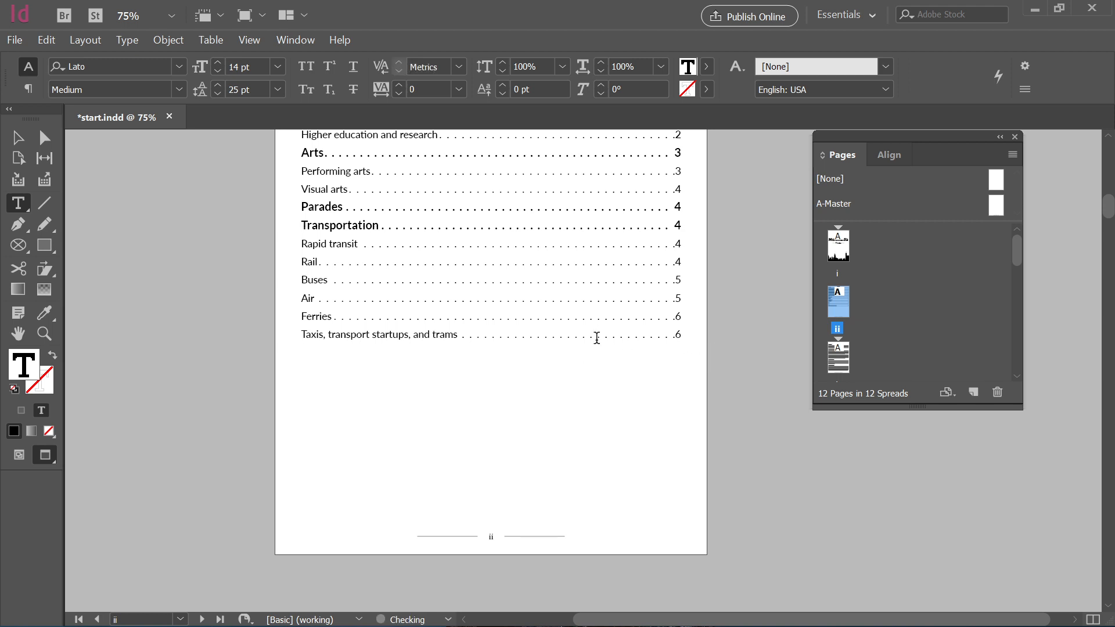
pyautogui.press('Return')
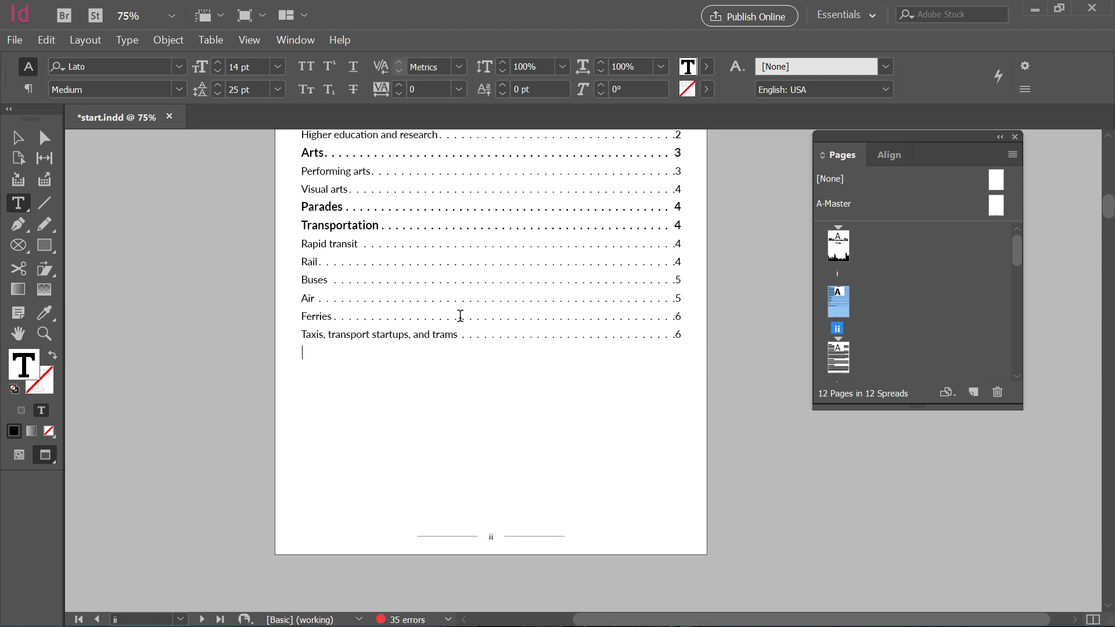
pyautogui.click(84, 39)
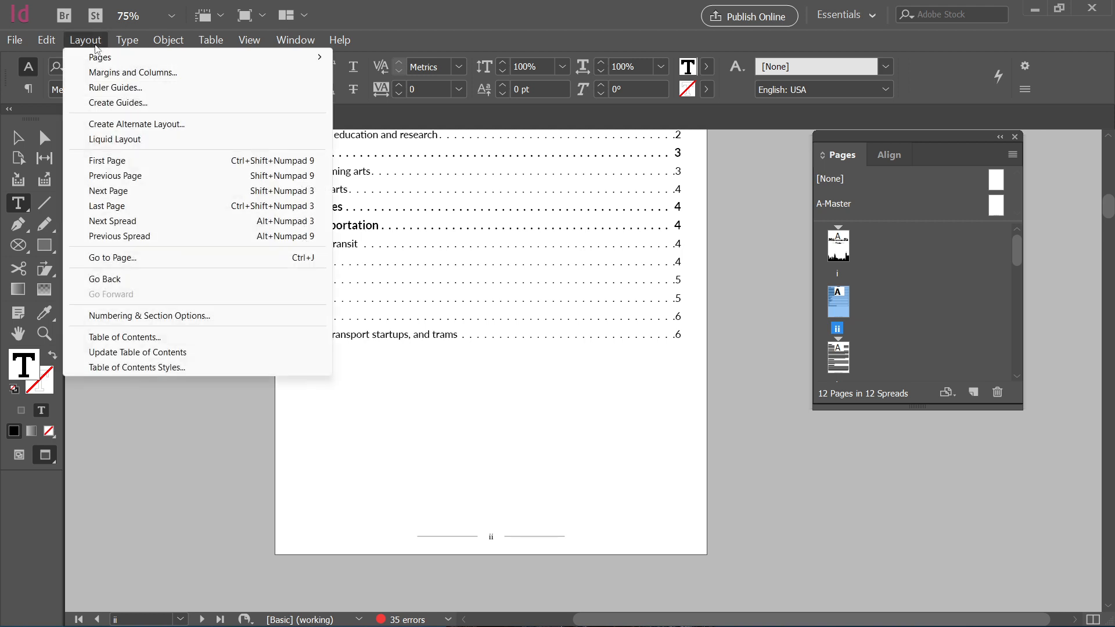
pyautogui.click(116, 355)
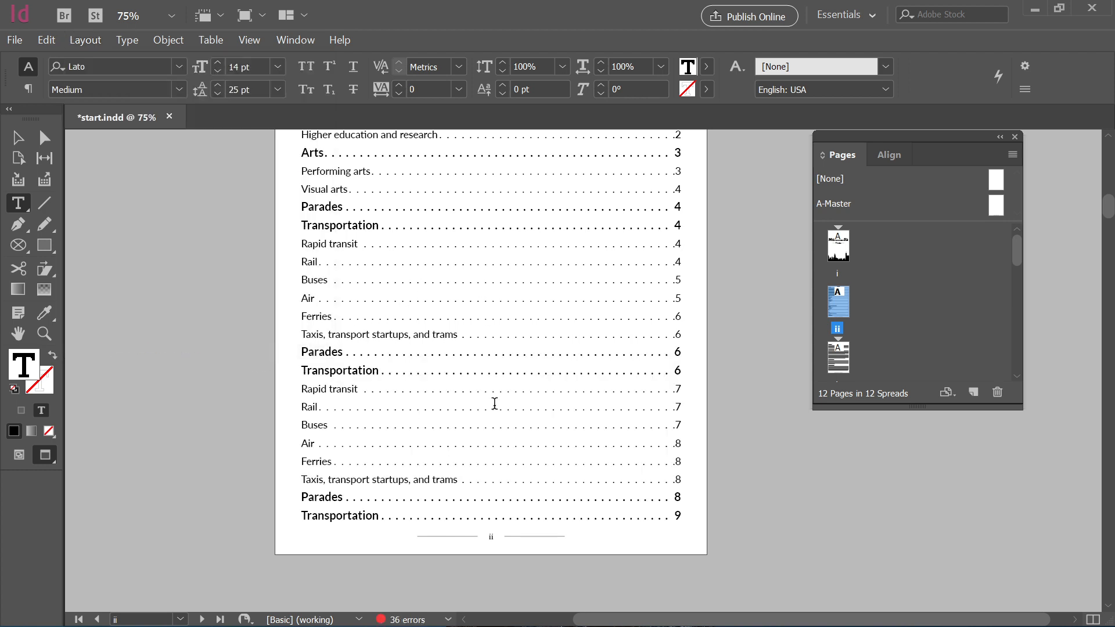
pyautogui.click(18, 137)
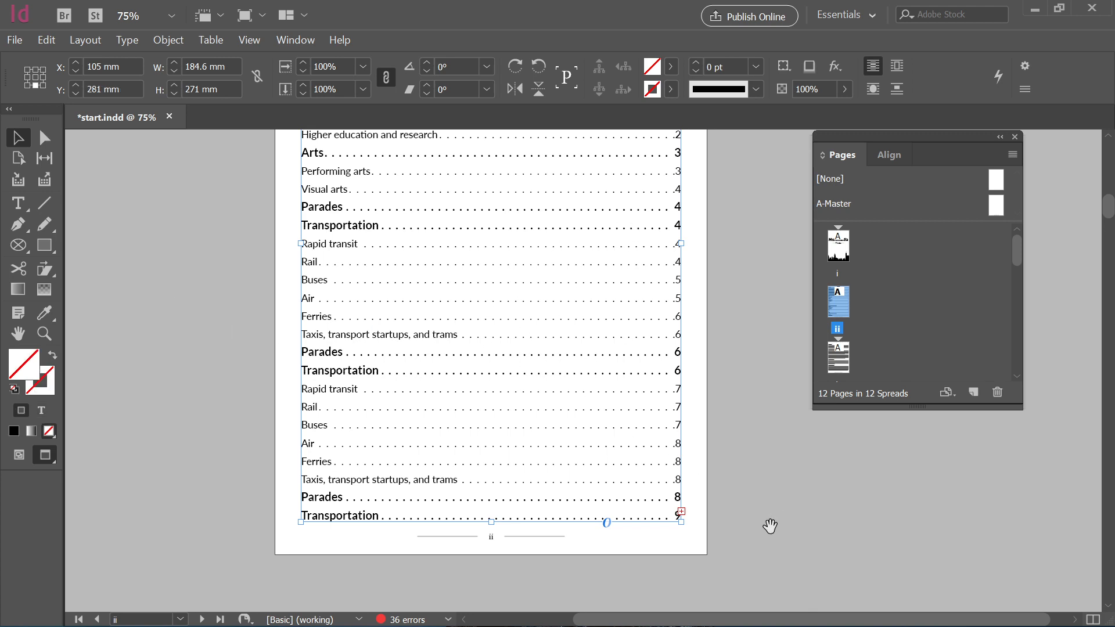
# Examine the updated INDEX from its heading downward, find the table of contents commands, and deselect the text frame.
pyautogui.moveTo(770, 526); pyautogui.dragTo(739, 515)
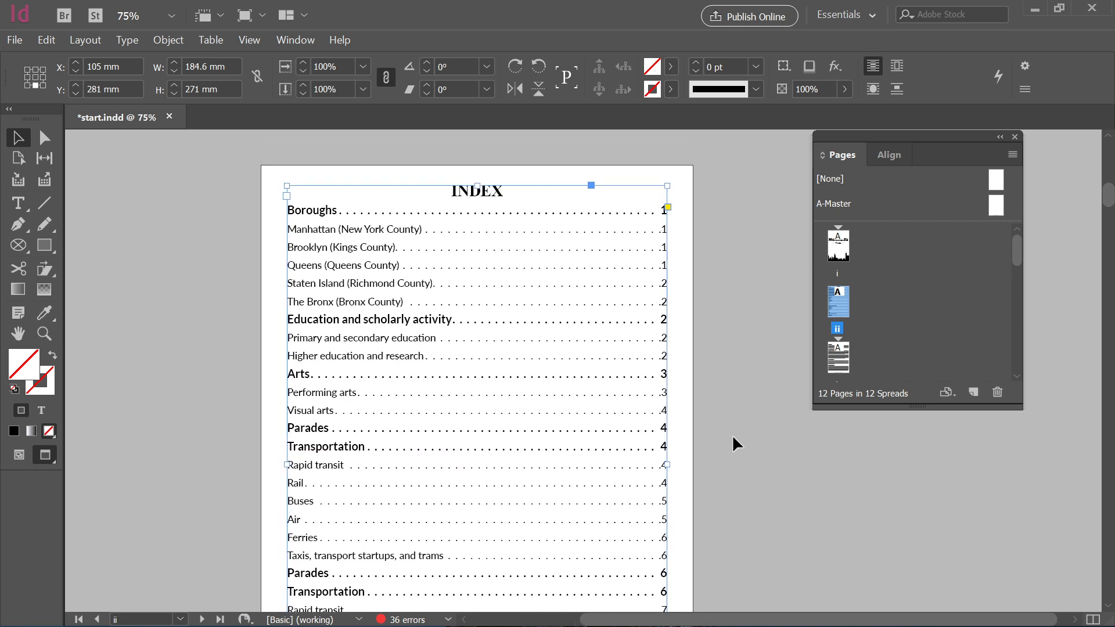
pyautogui.moveTo(740, 453); pyautogui.dragTo(736, 431)
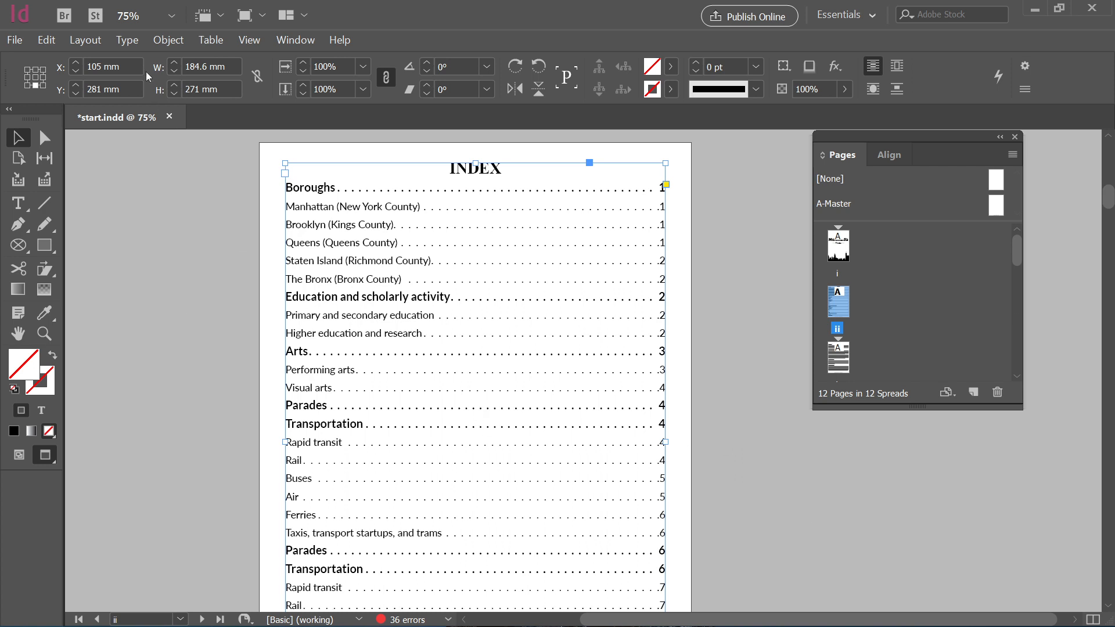
pyautogui.click(86, 40)
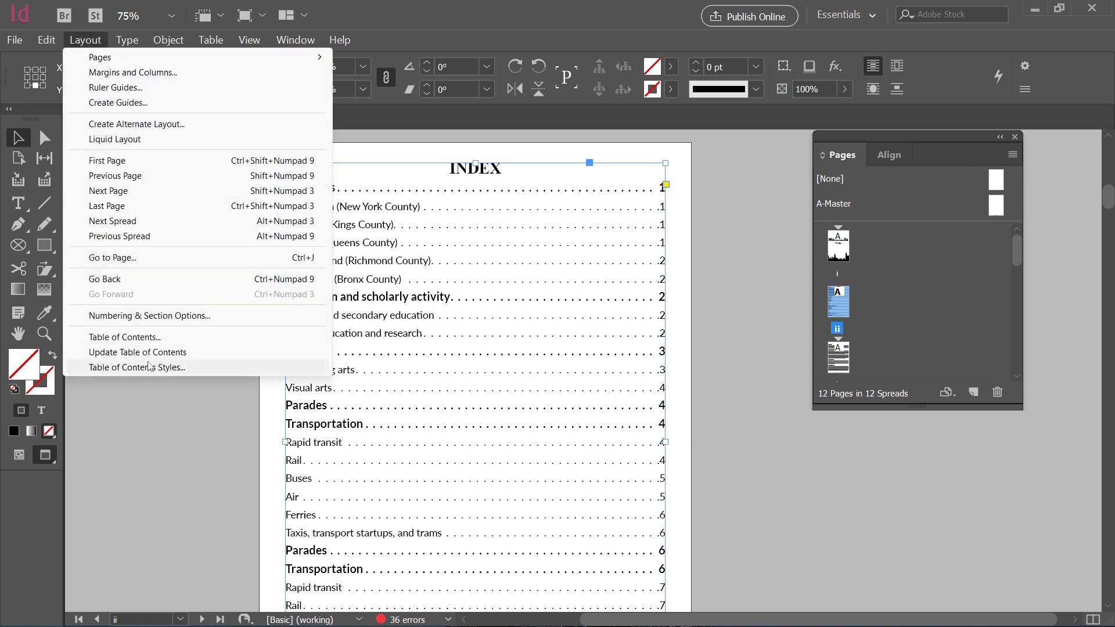
pyautogui.click(747, 363)
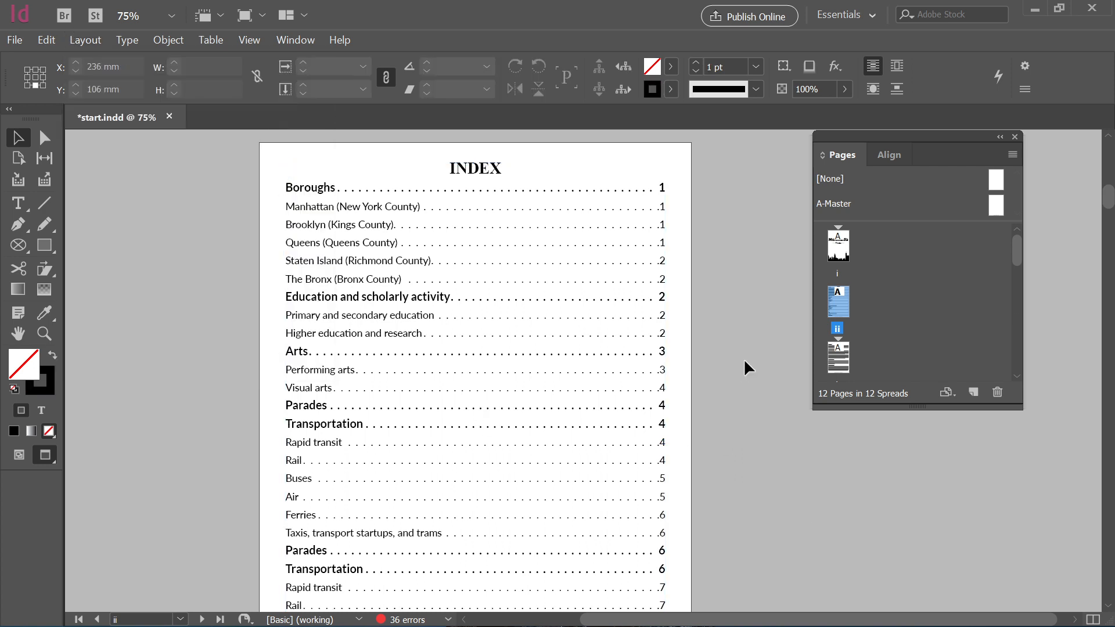